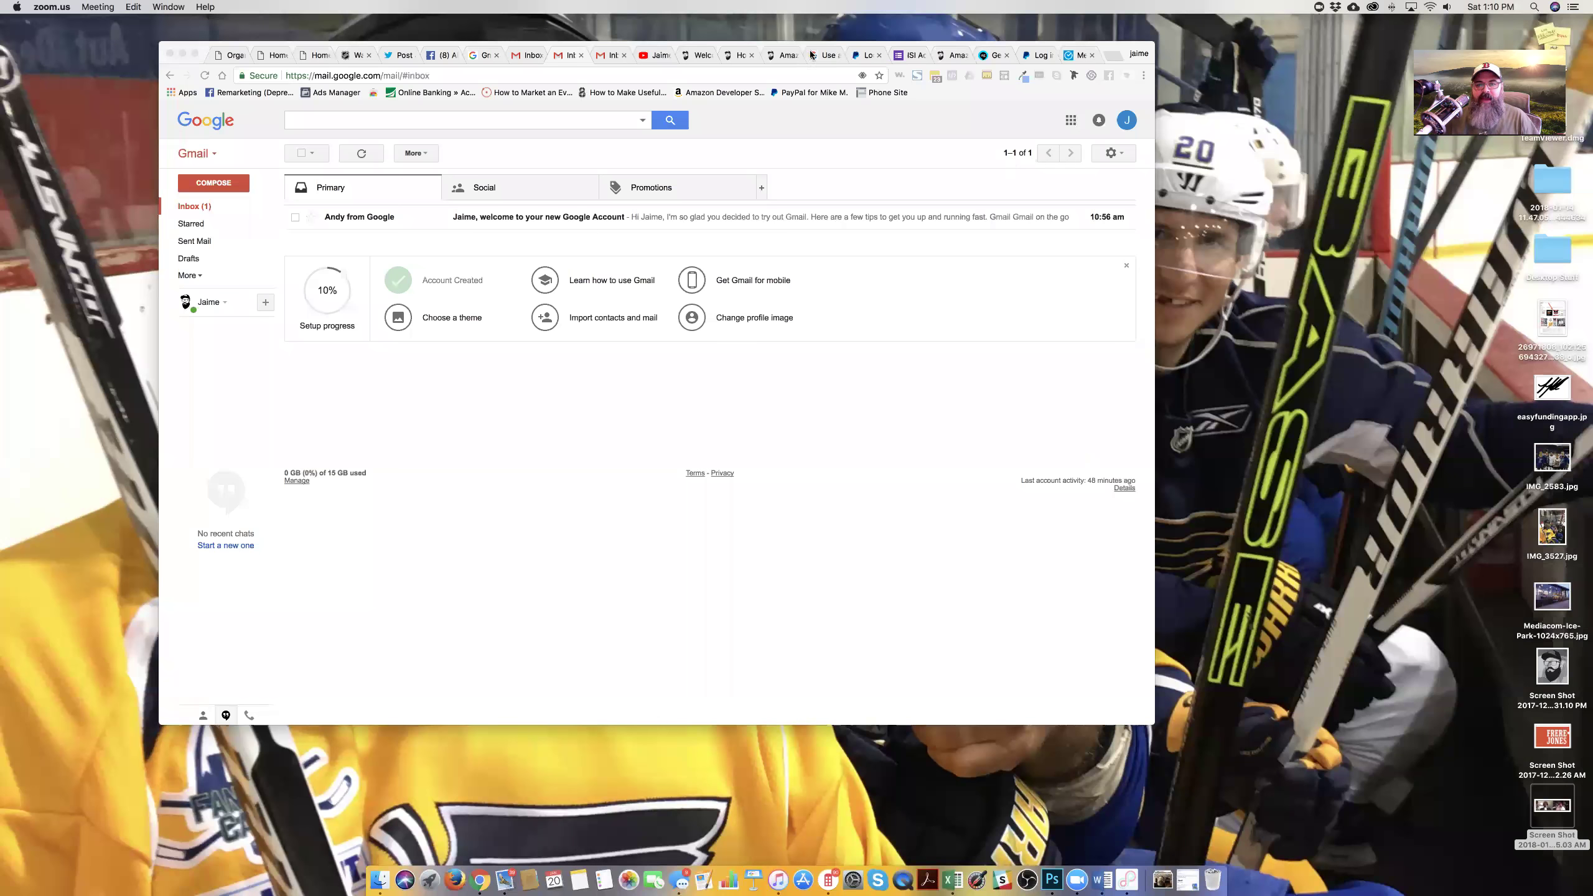
Drag the Chrome window showing the Gmail inbox further right on the desktop
left_click_drag(799, 48, 904, 40)
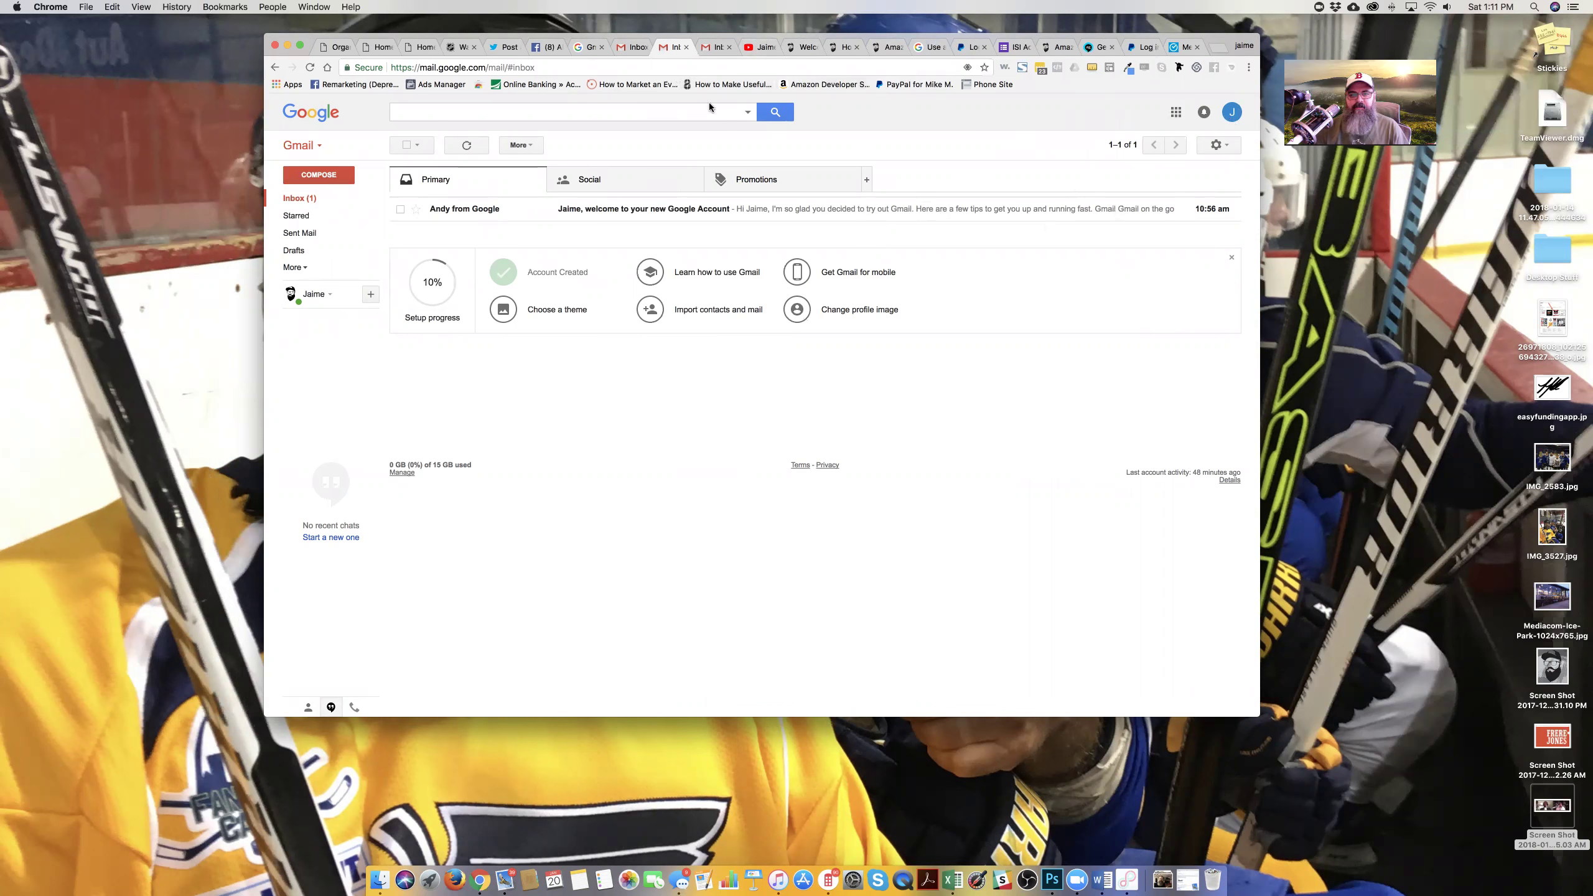
Load gmail.com, then go to YouTube through the Google apps launcher
left_click(606, 70)
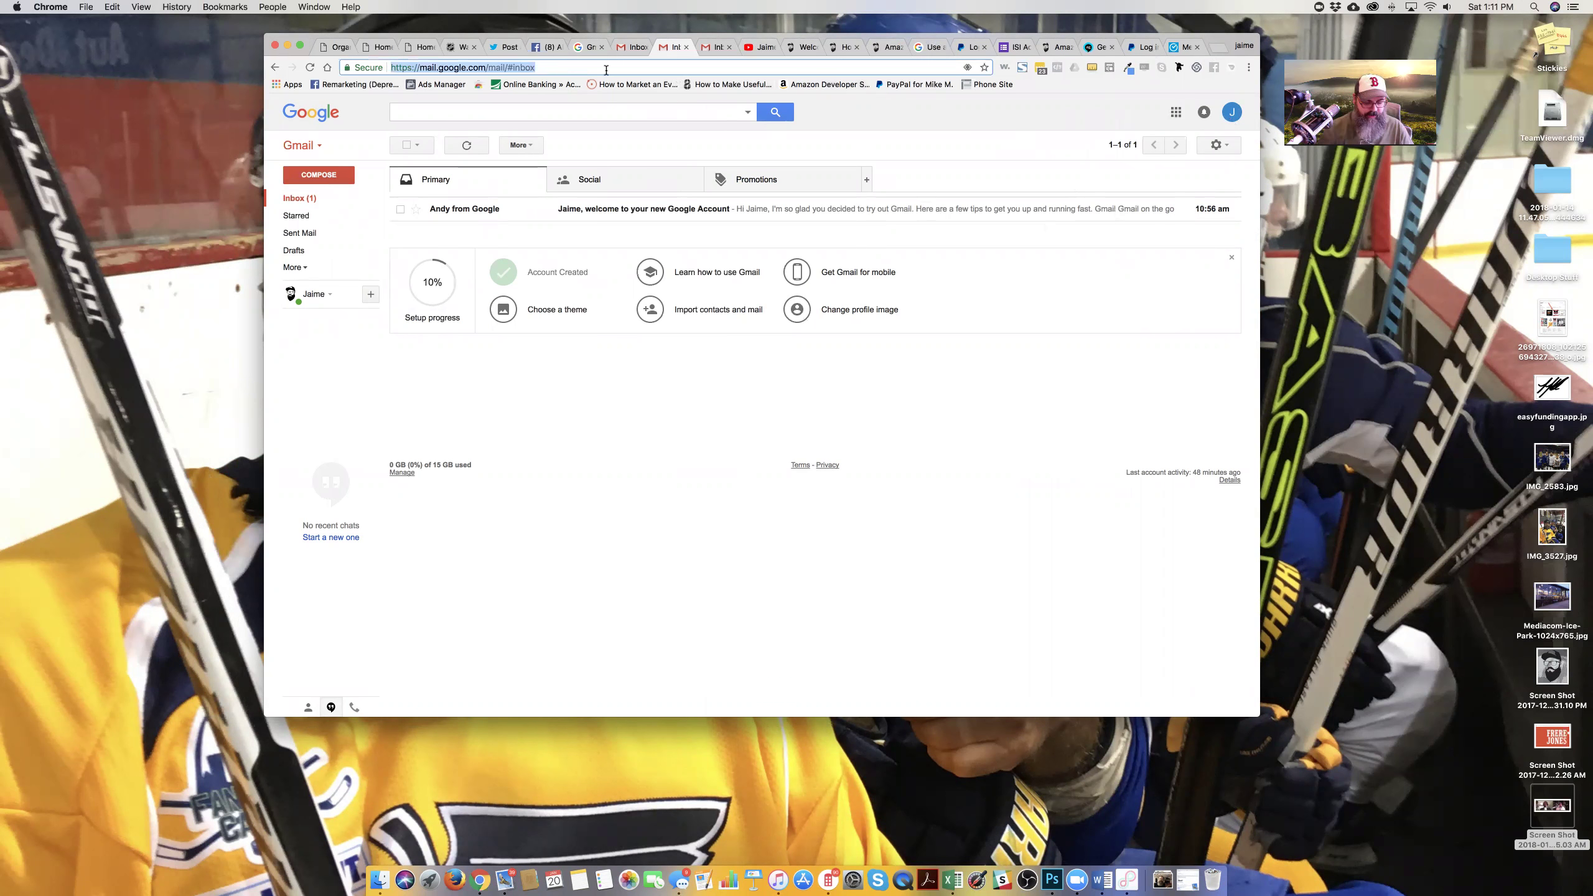
type("gmail.com")
key("Return")
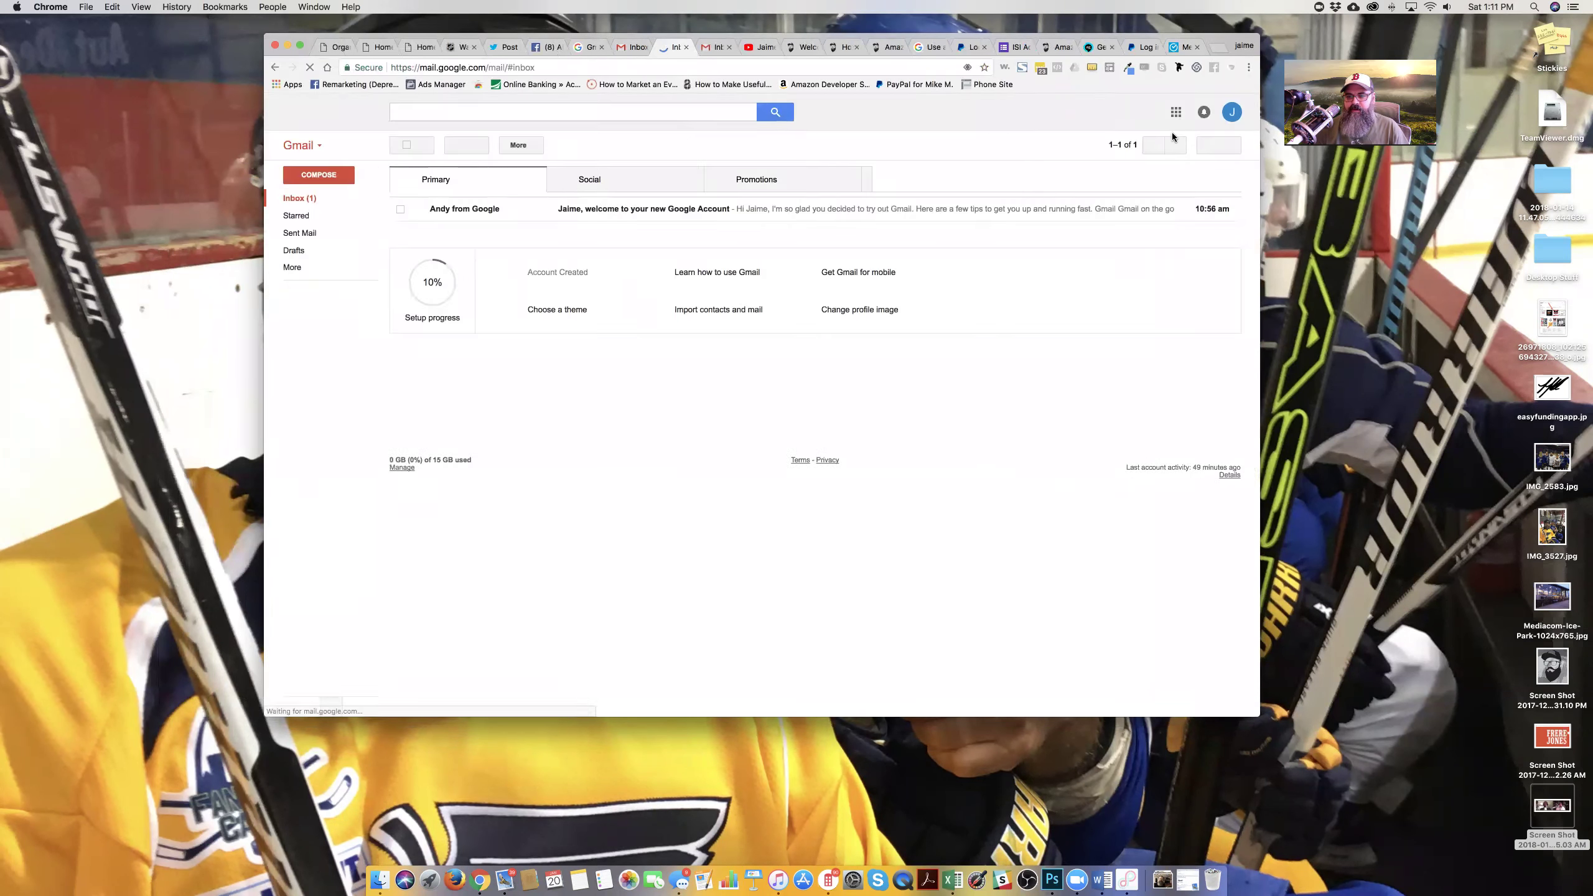
left_click(1177, 113)
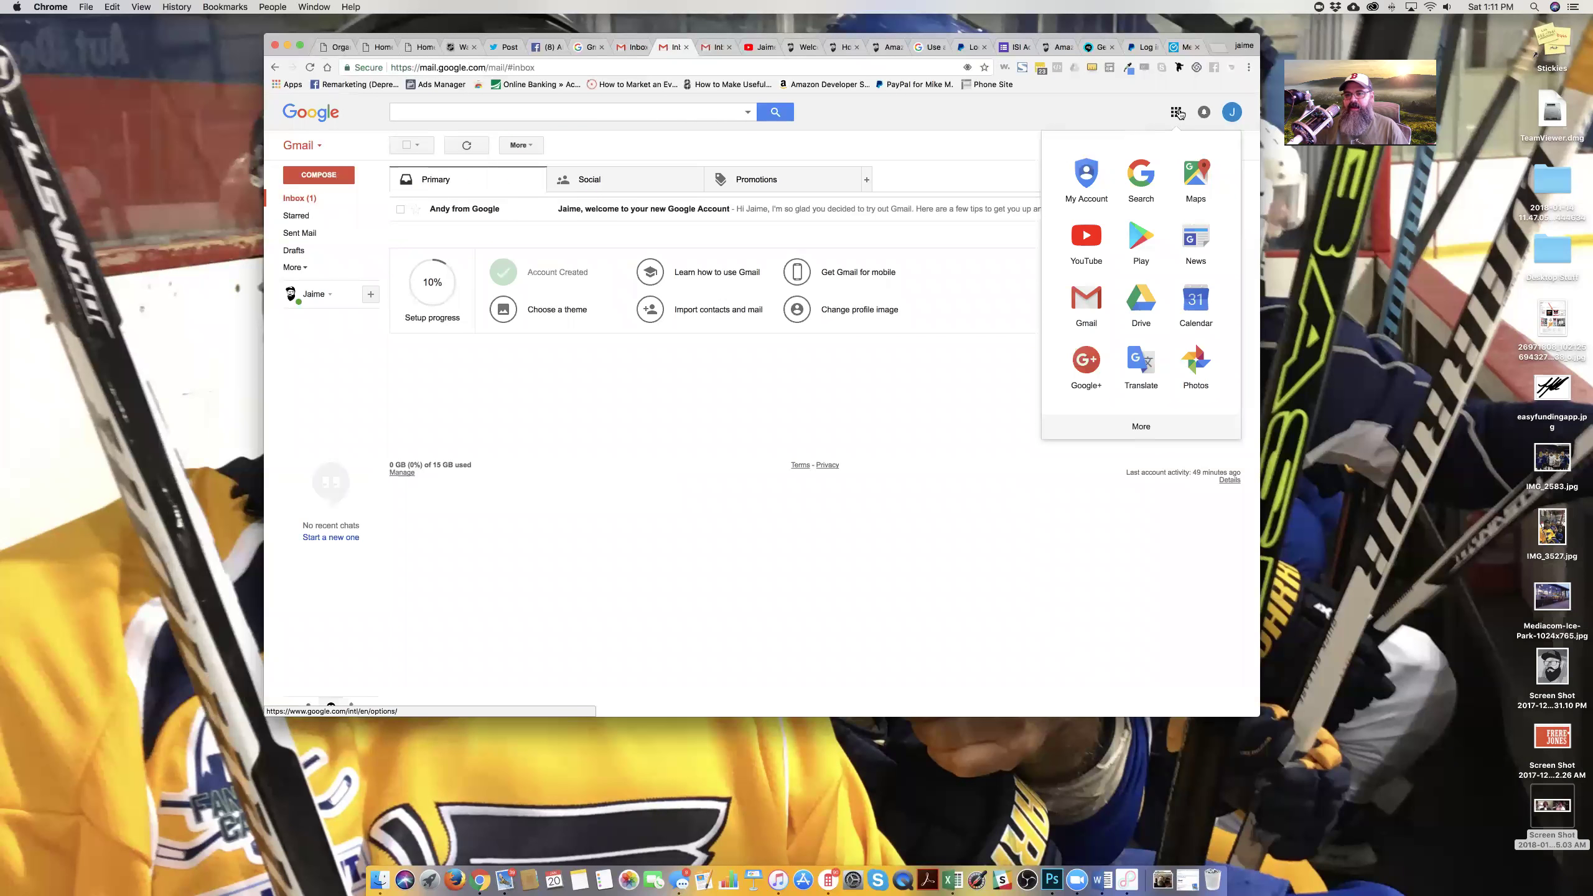
left_click(1090, 233)
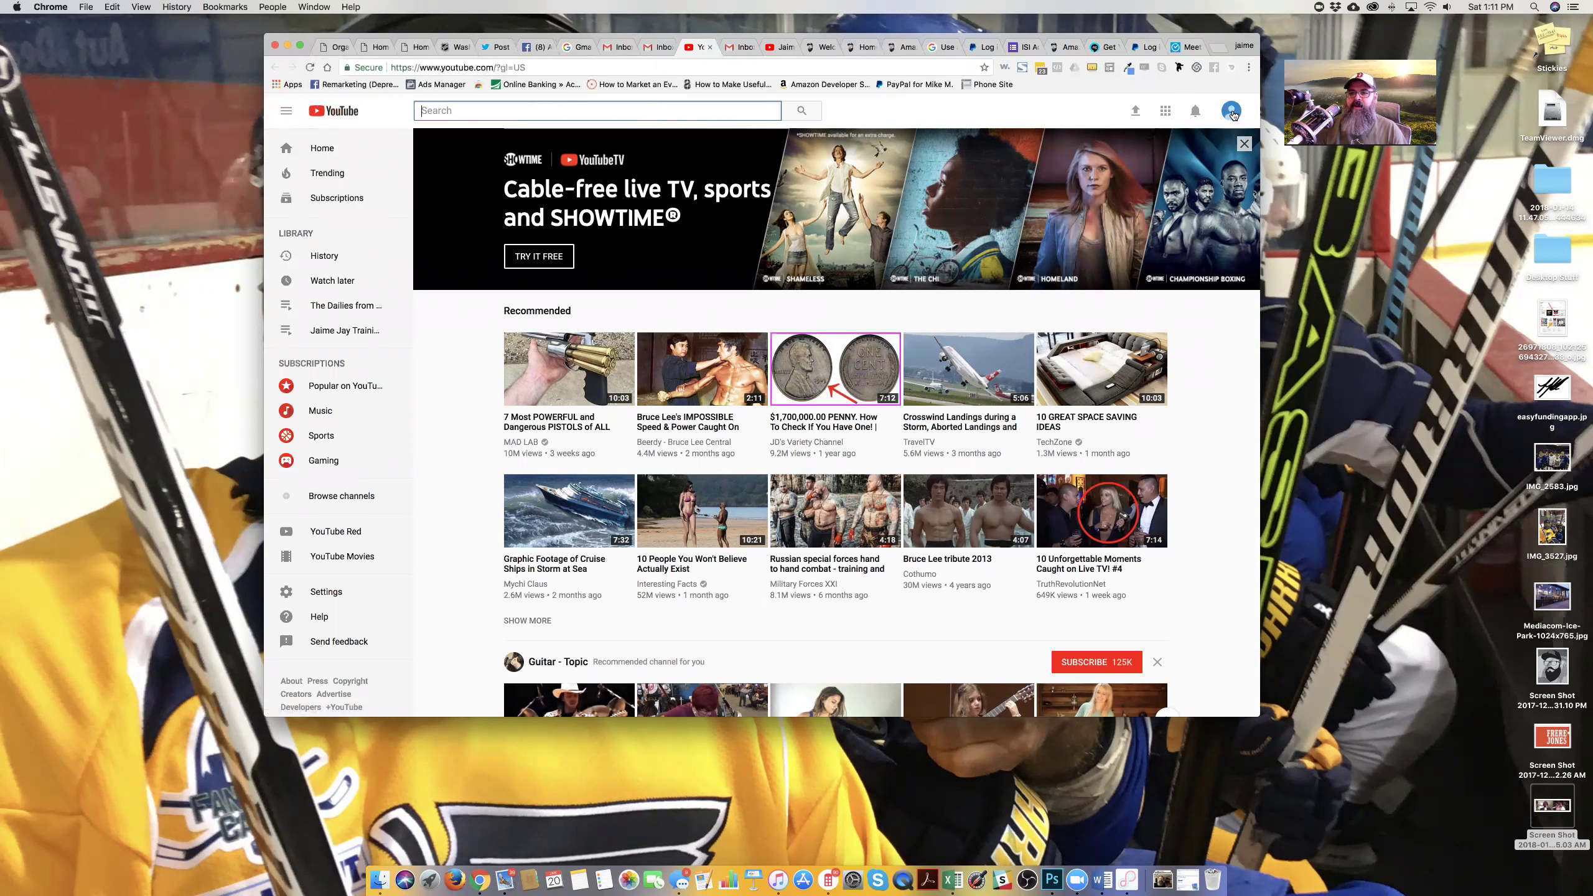
Start a YouTube upload and select zoom_0.mp4 from Dropbox's Personal Brand > website > The Dailies episode folder
left_click(1136, 111)
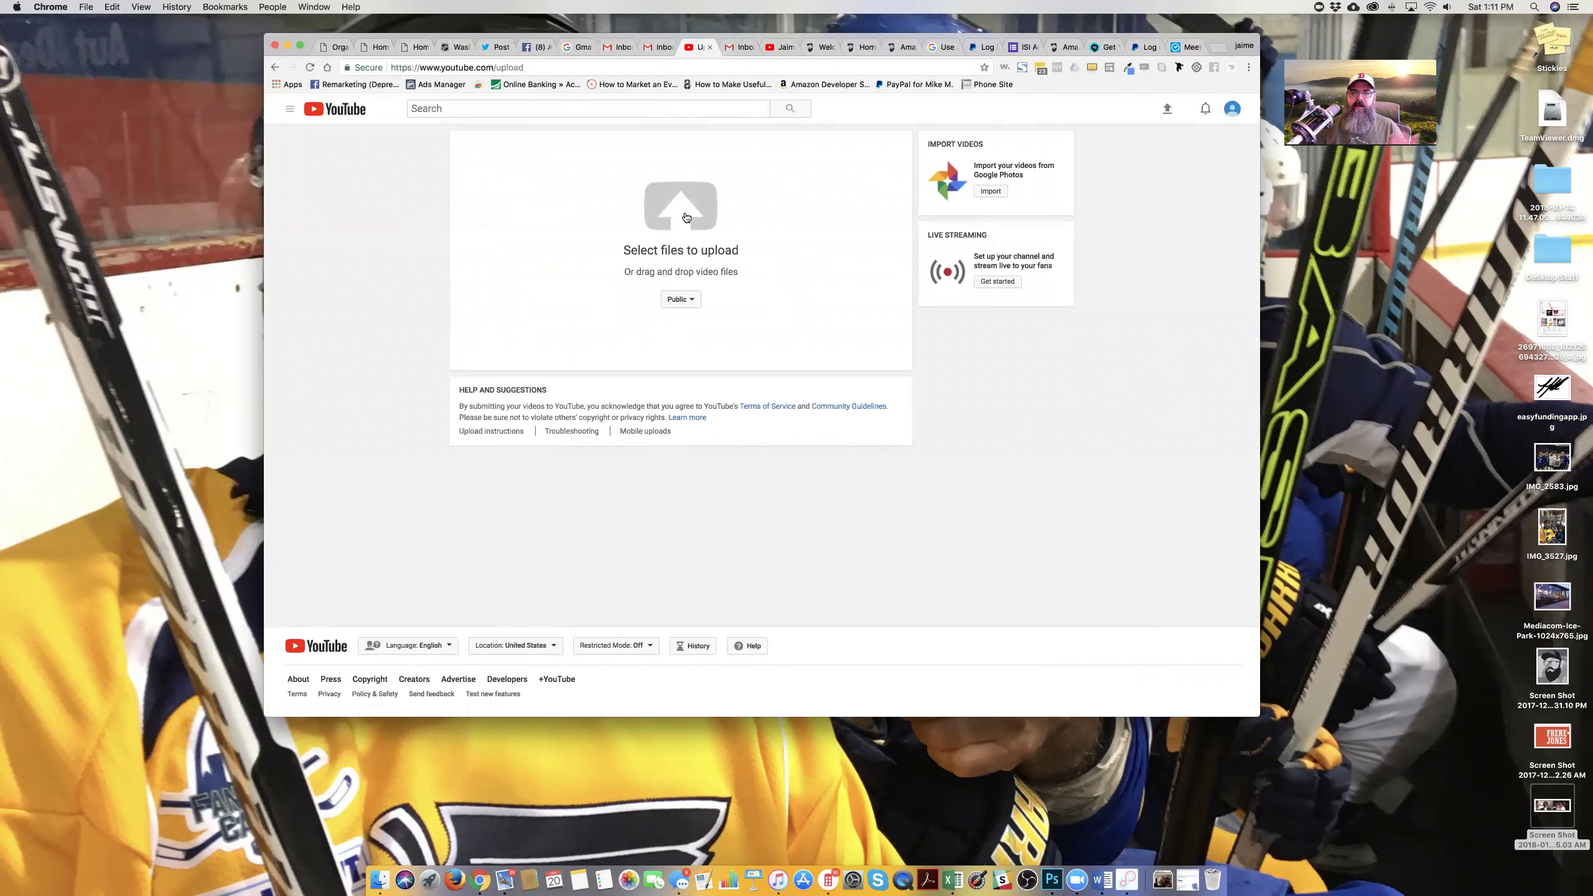
left_click(686, 222)
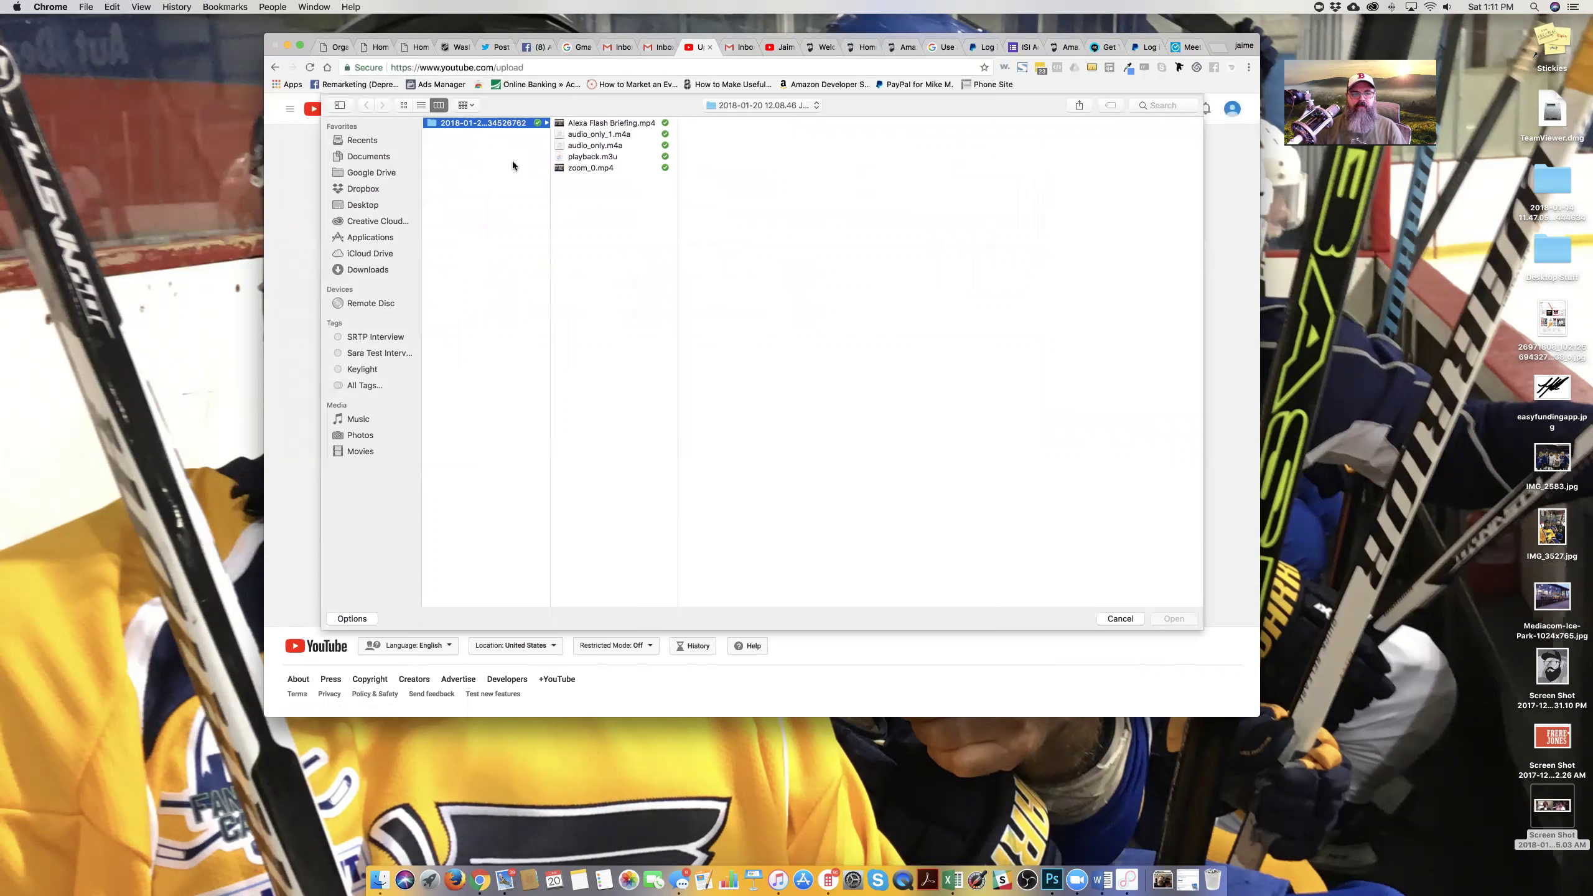
left_click(364, 188)
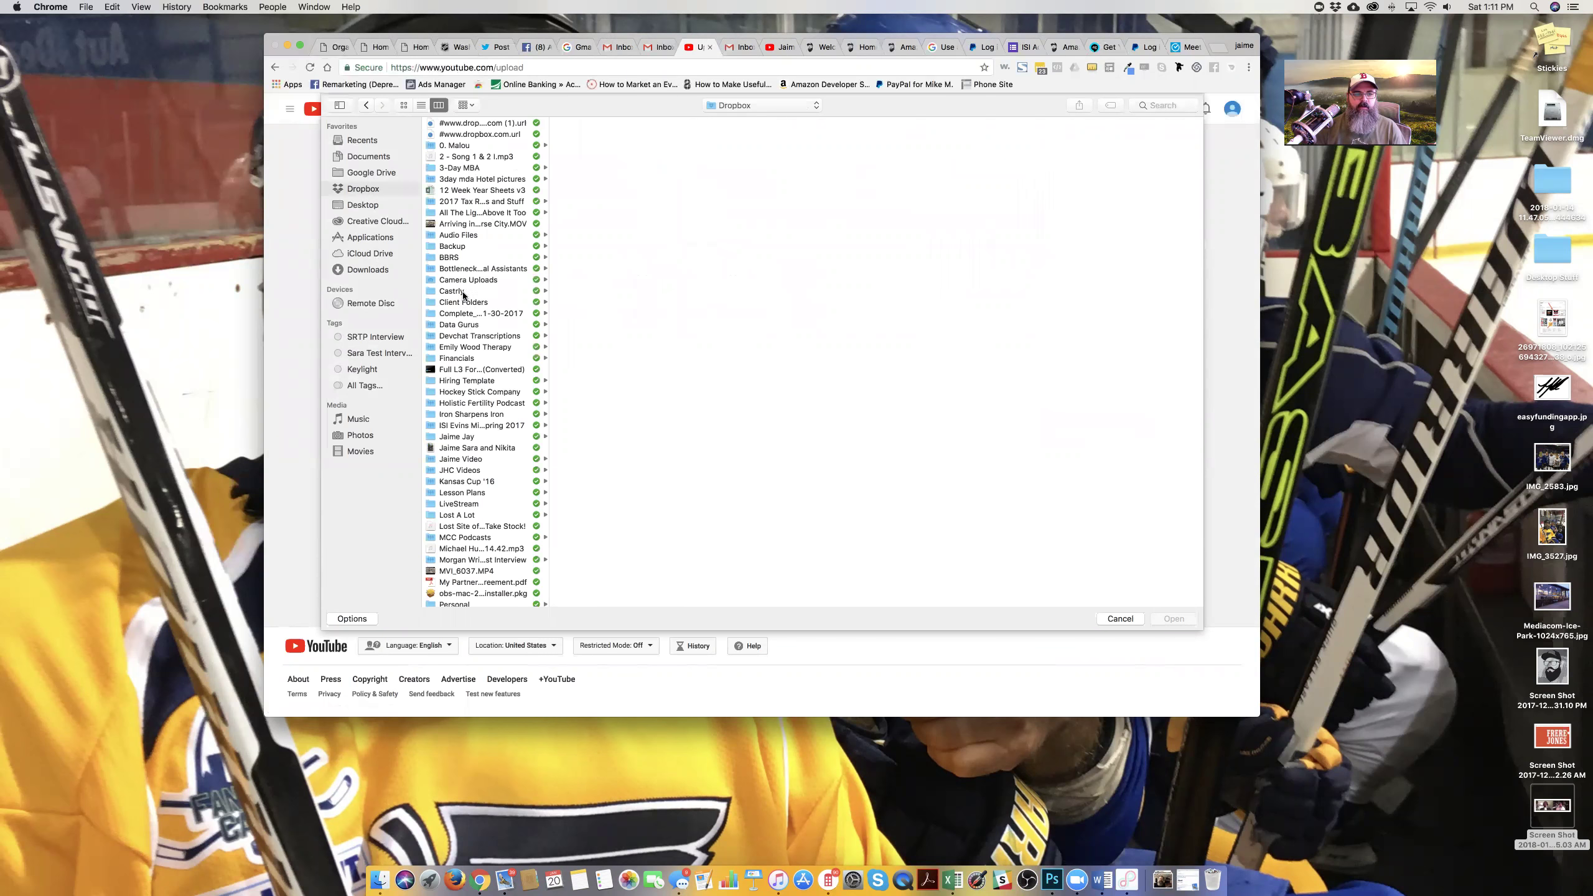
scroll(475, 391, "down", 3)
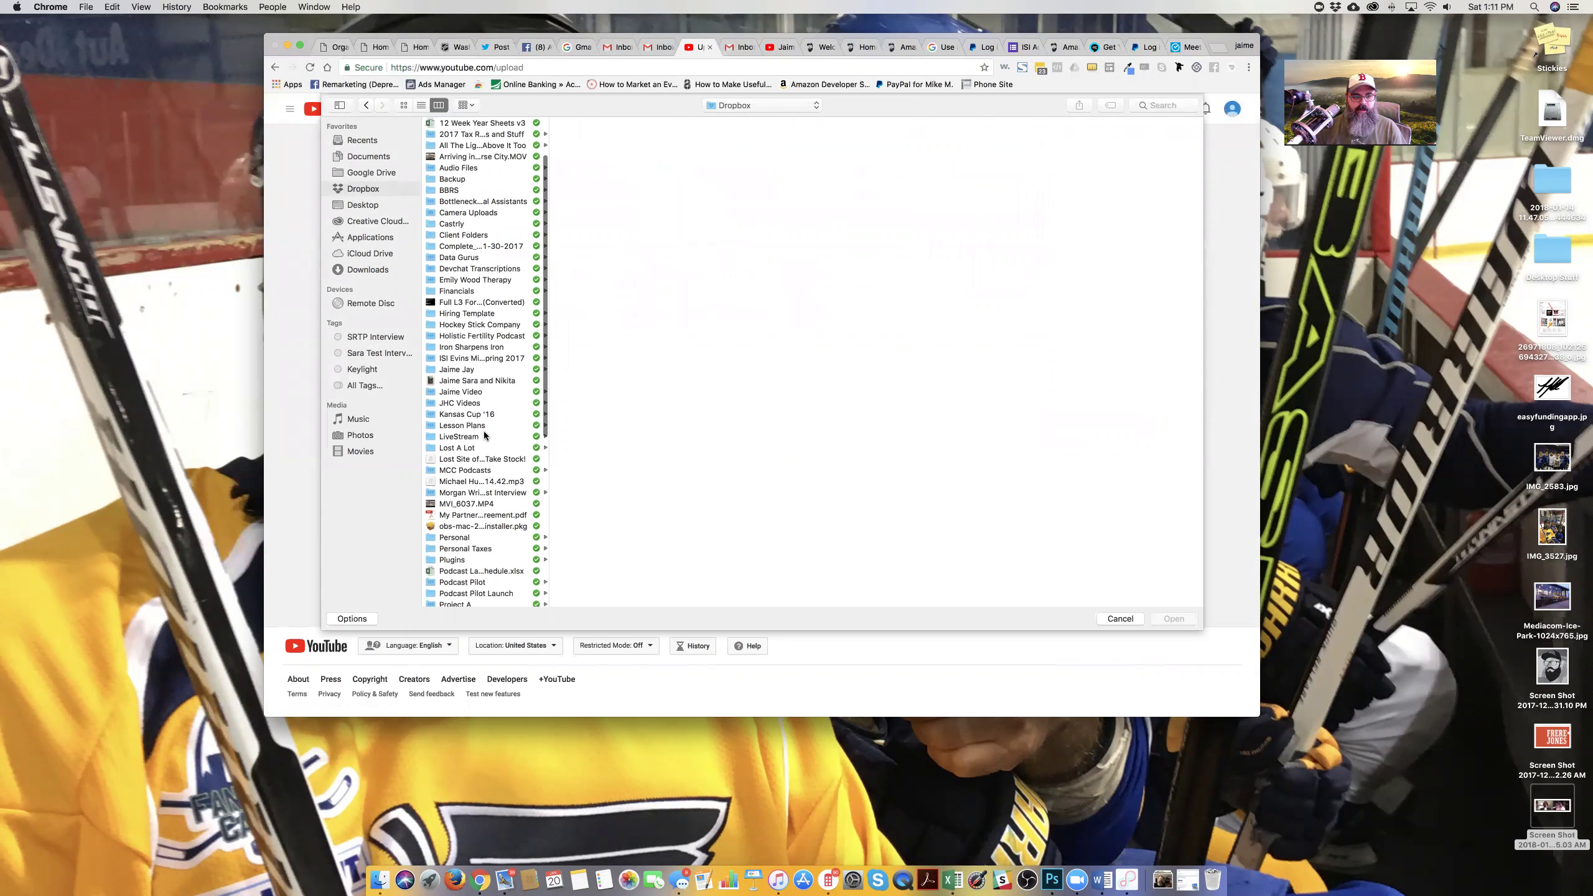
scroll(485, 435, "down", 2)
left_click(492, 497)
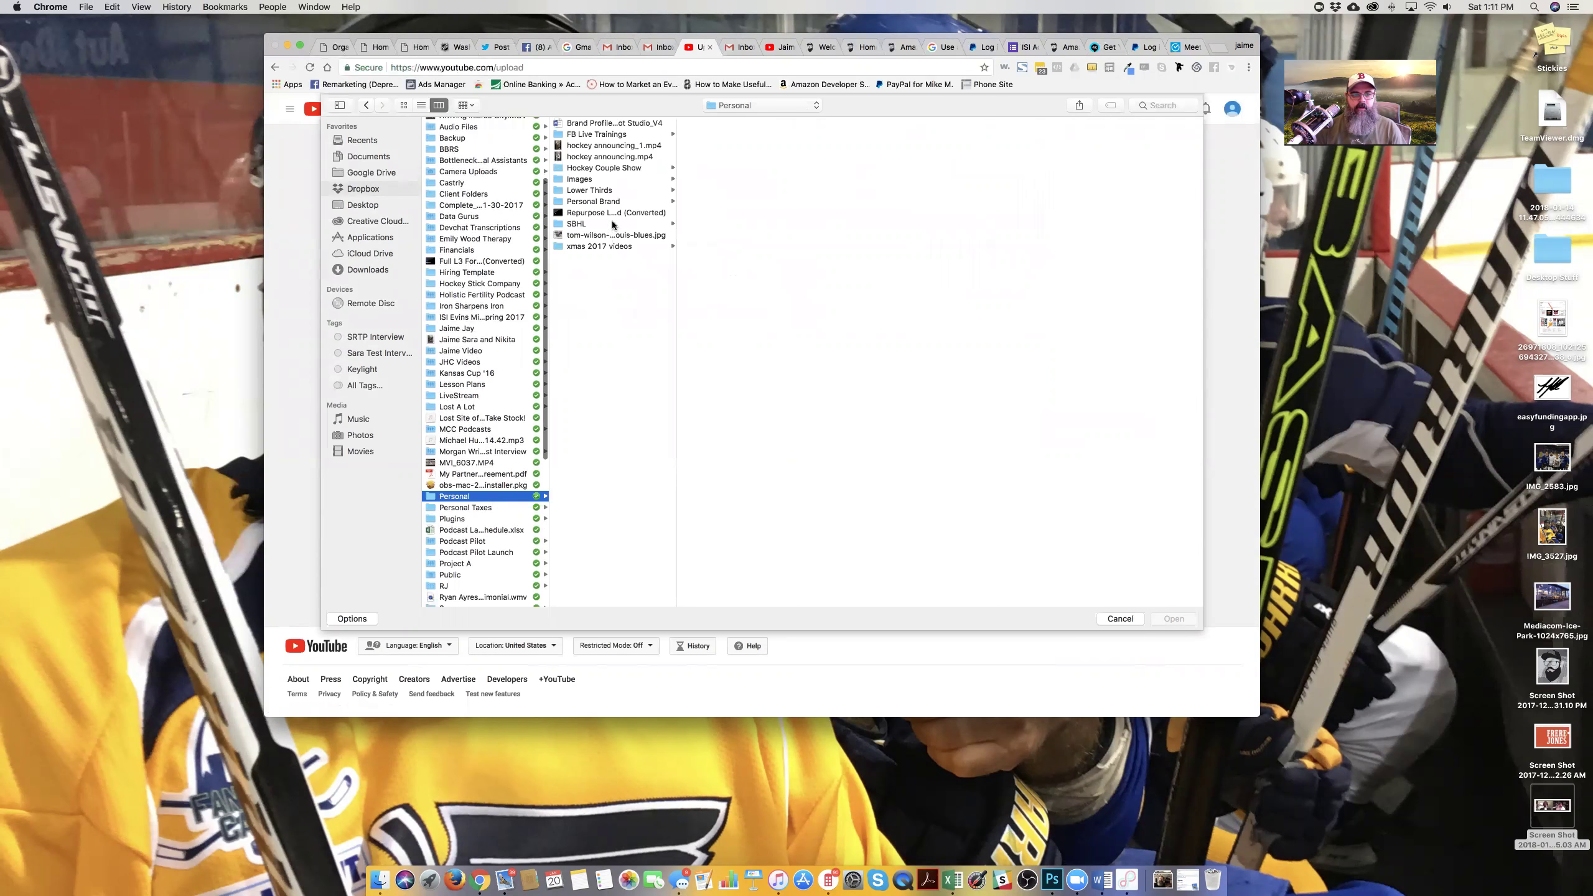
left_click(615, 202)
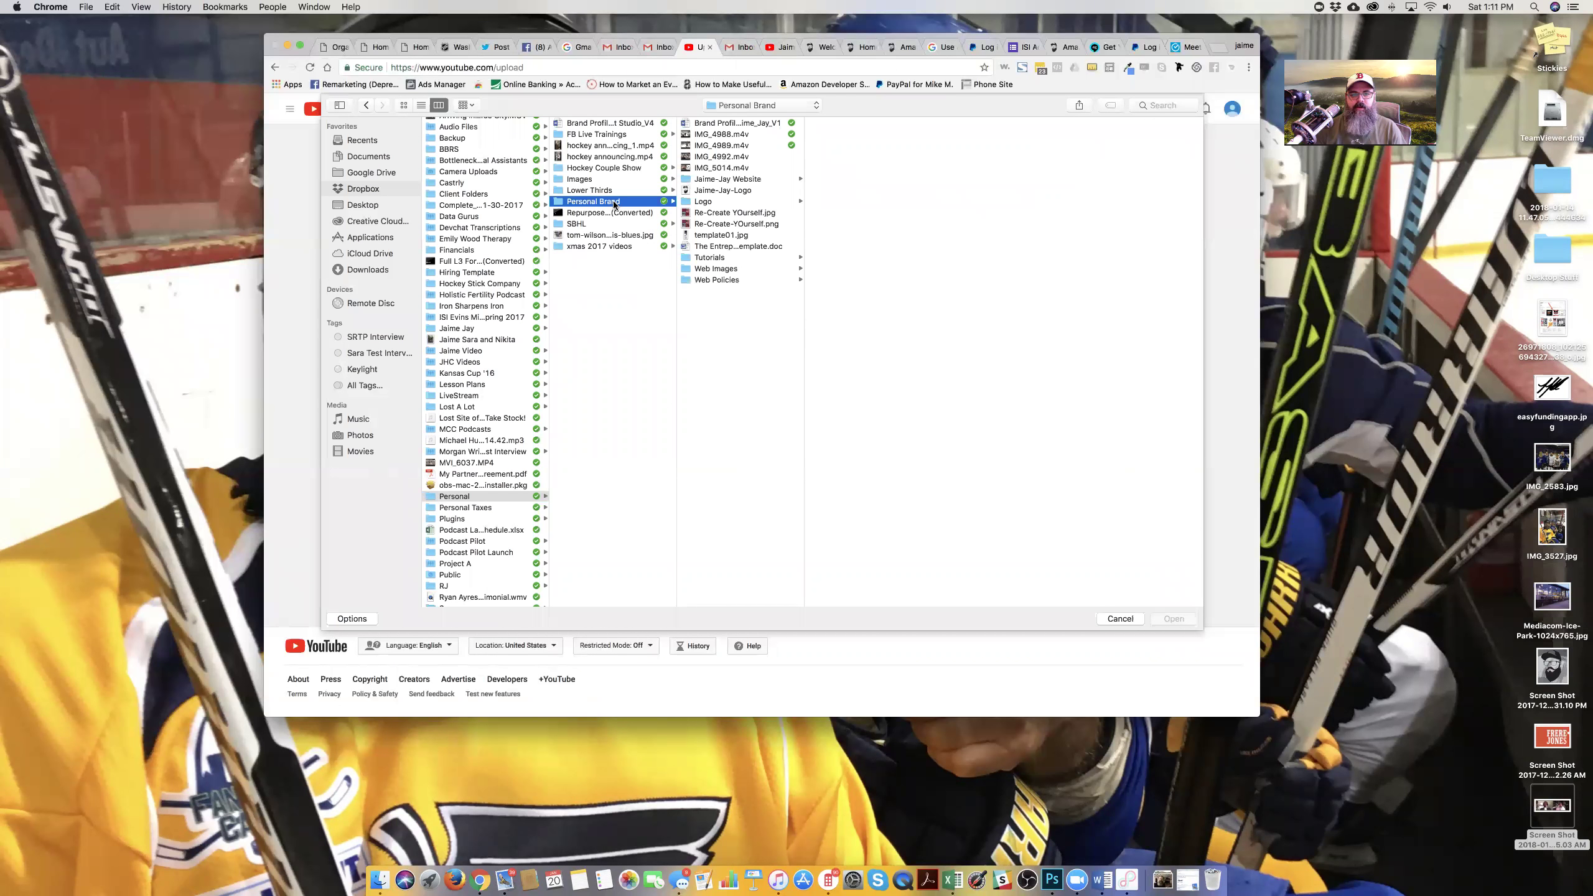
left_click(731, 180)
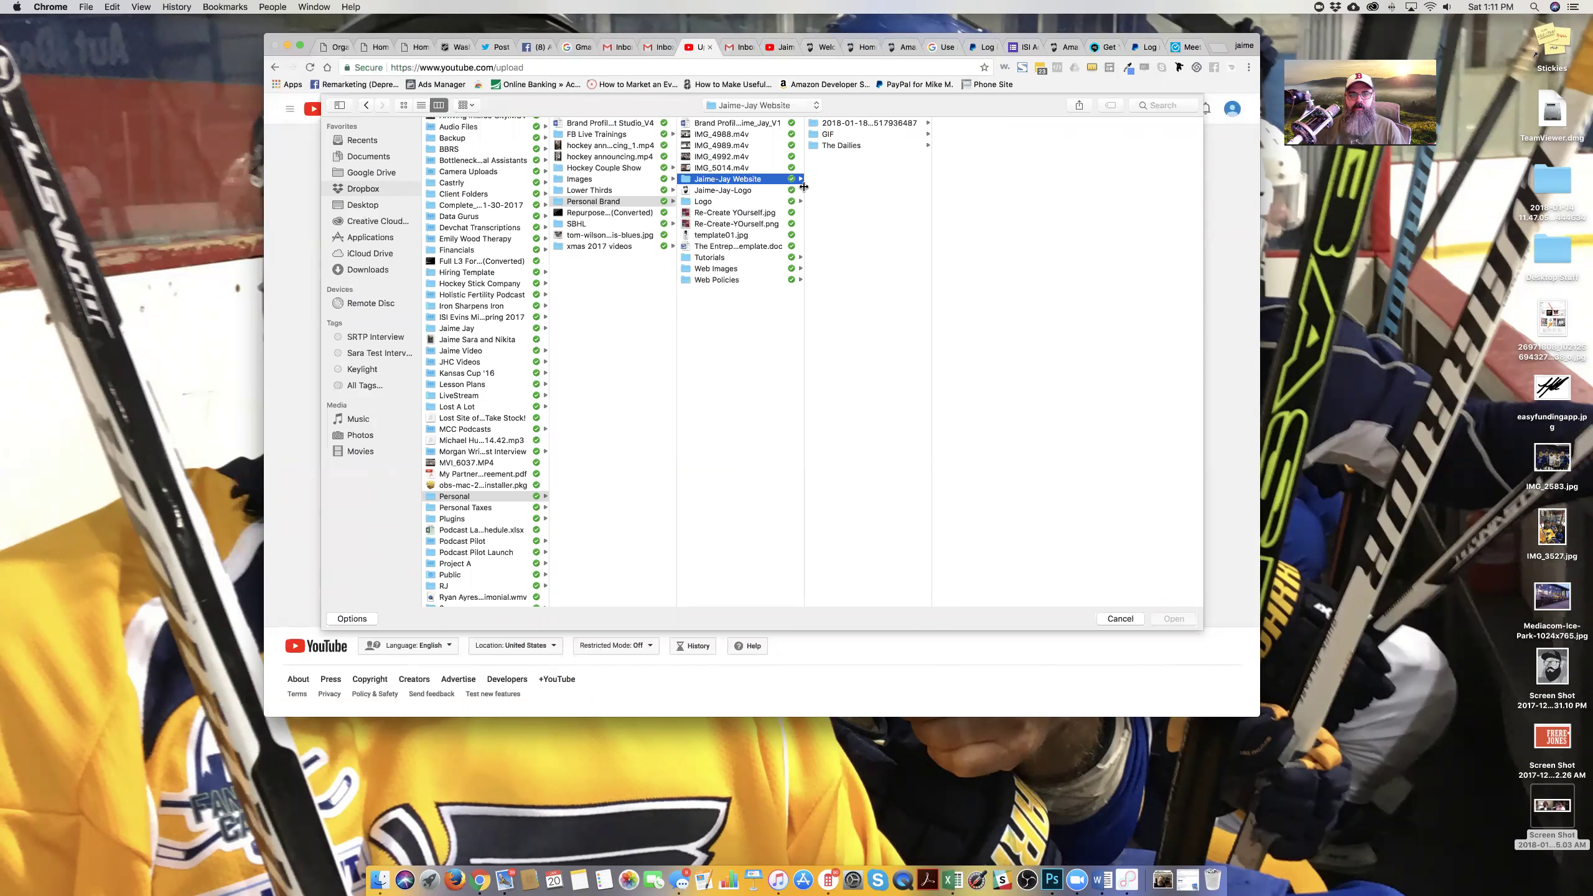
left_click(859, 147)
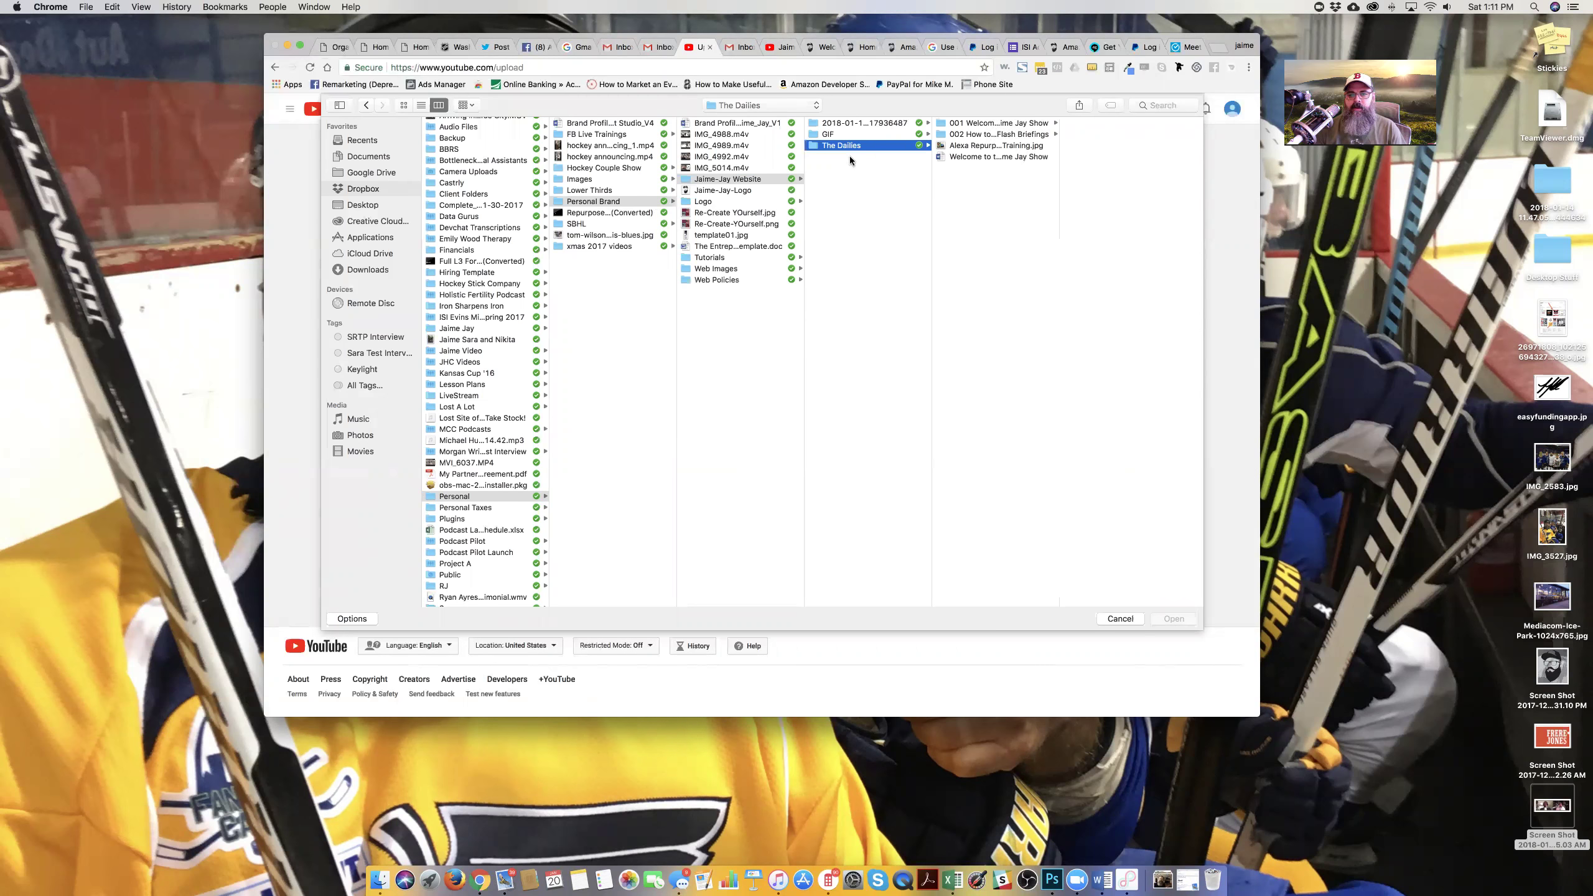
left_click(971, 124)
left_click(1105, 124)
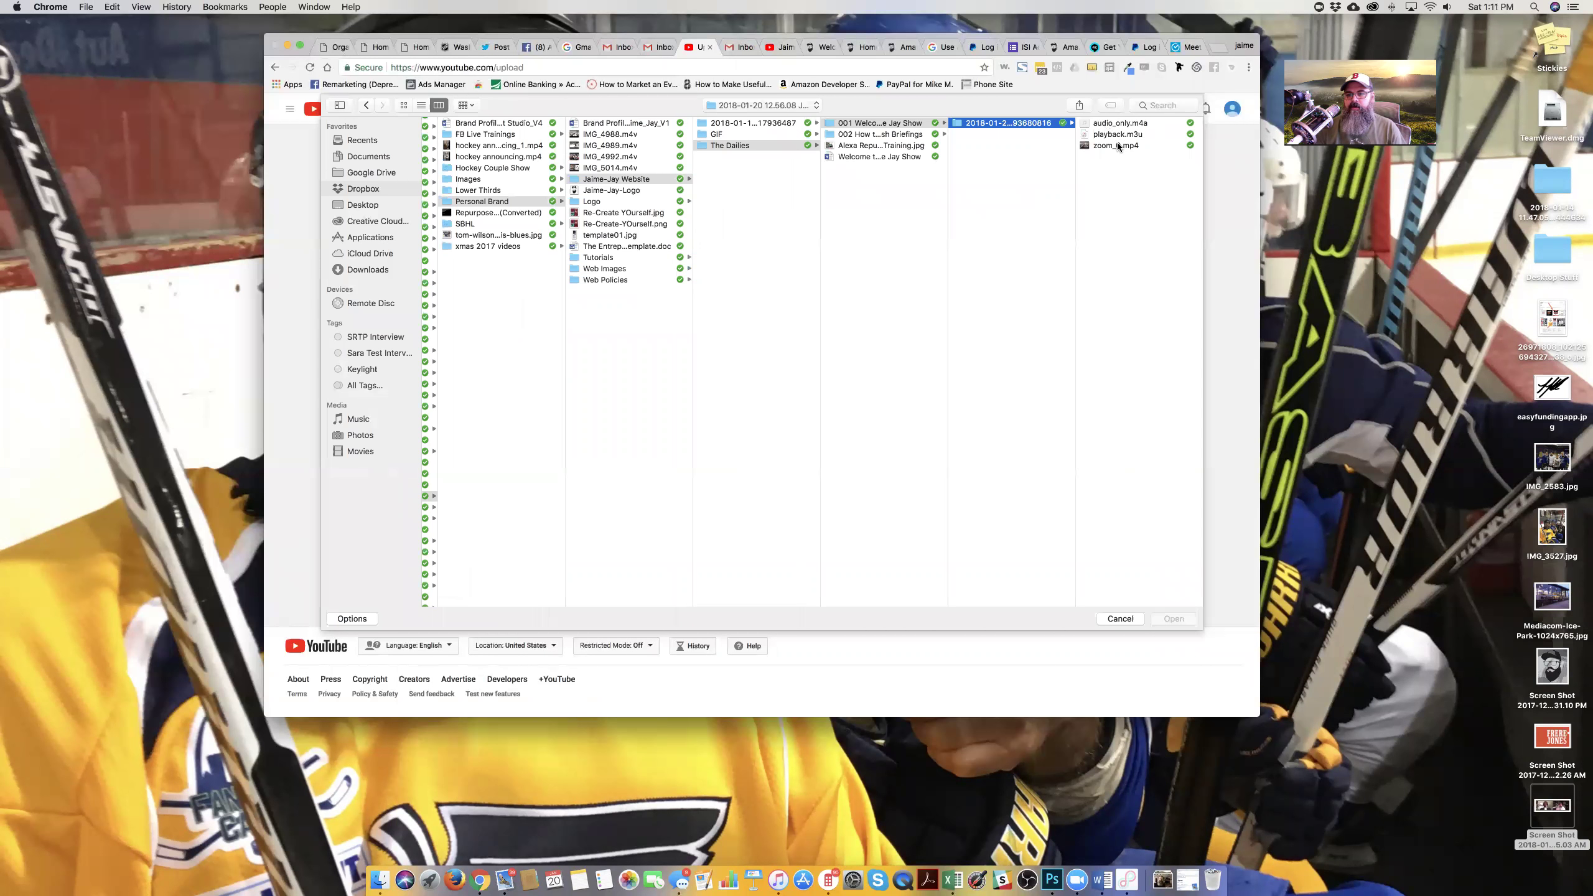
left_click(1117, 145)
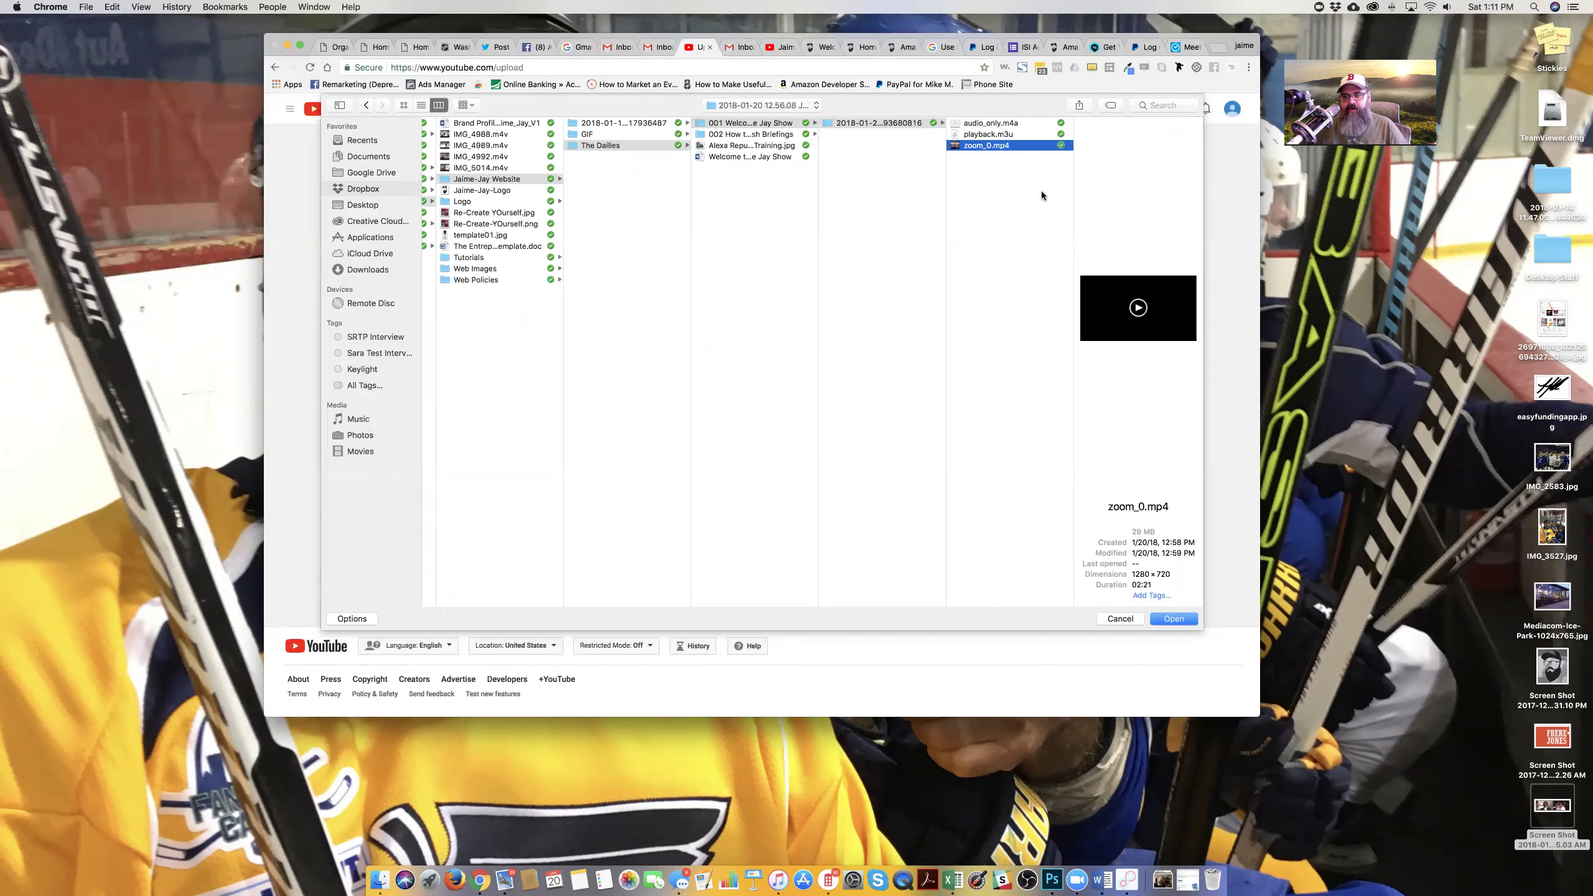
Upload zoom_0.mp4 and title it 'Welcome to 'The Dailies'' on the host's show
left_click(1174, 619)
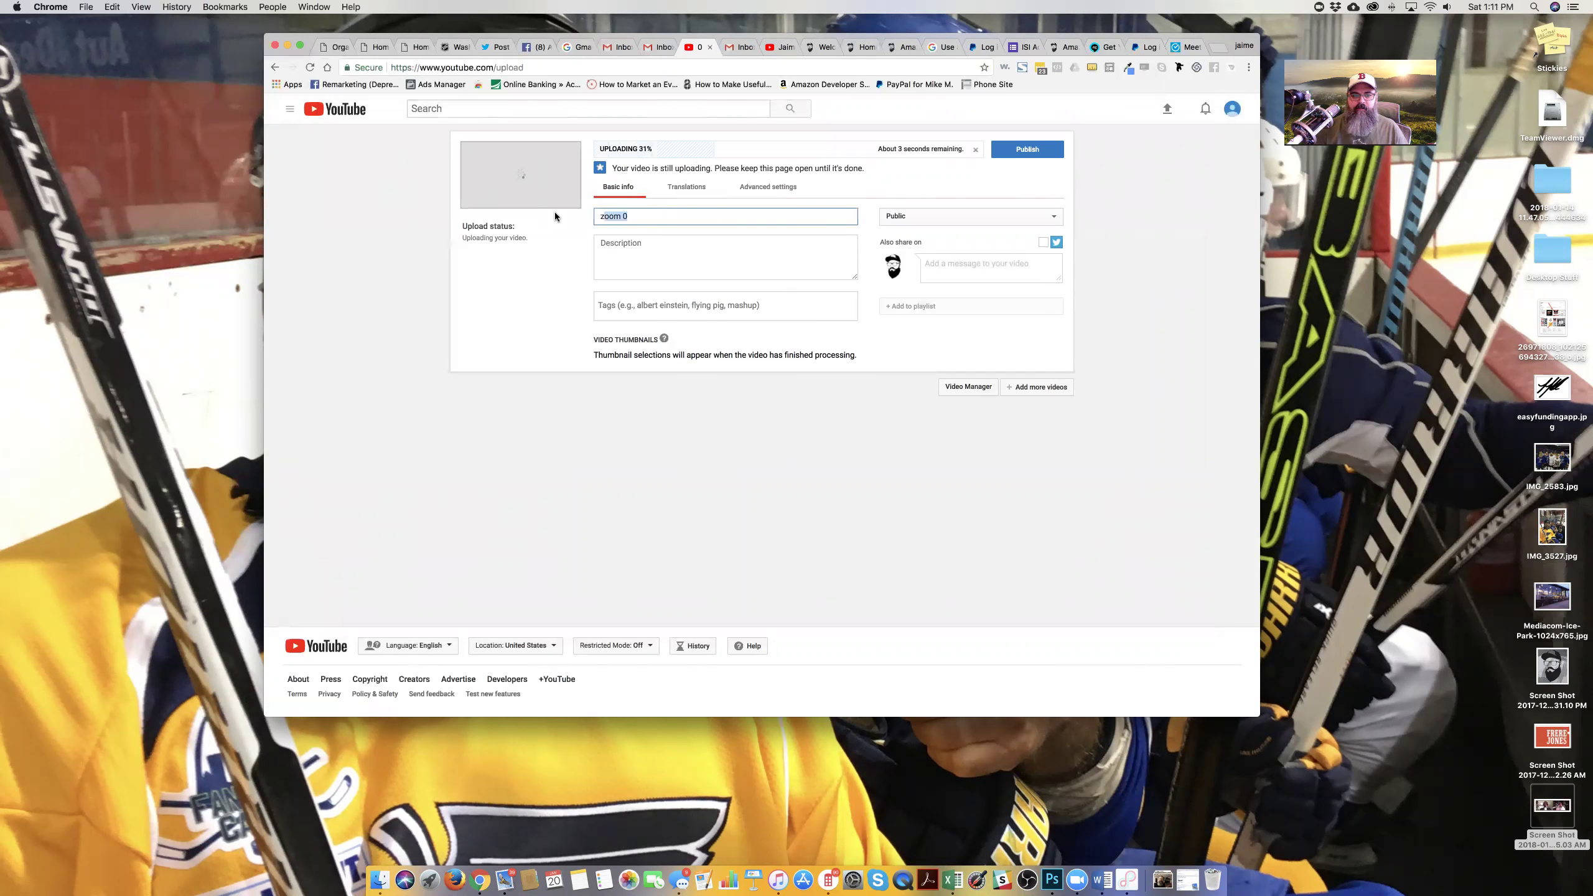
type("Welcom")
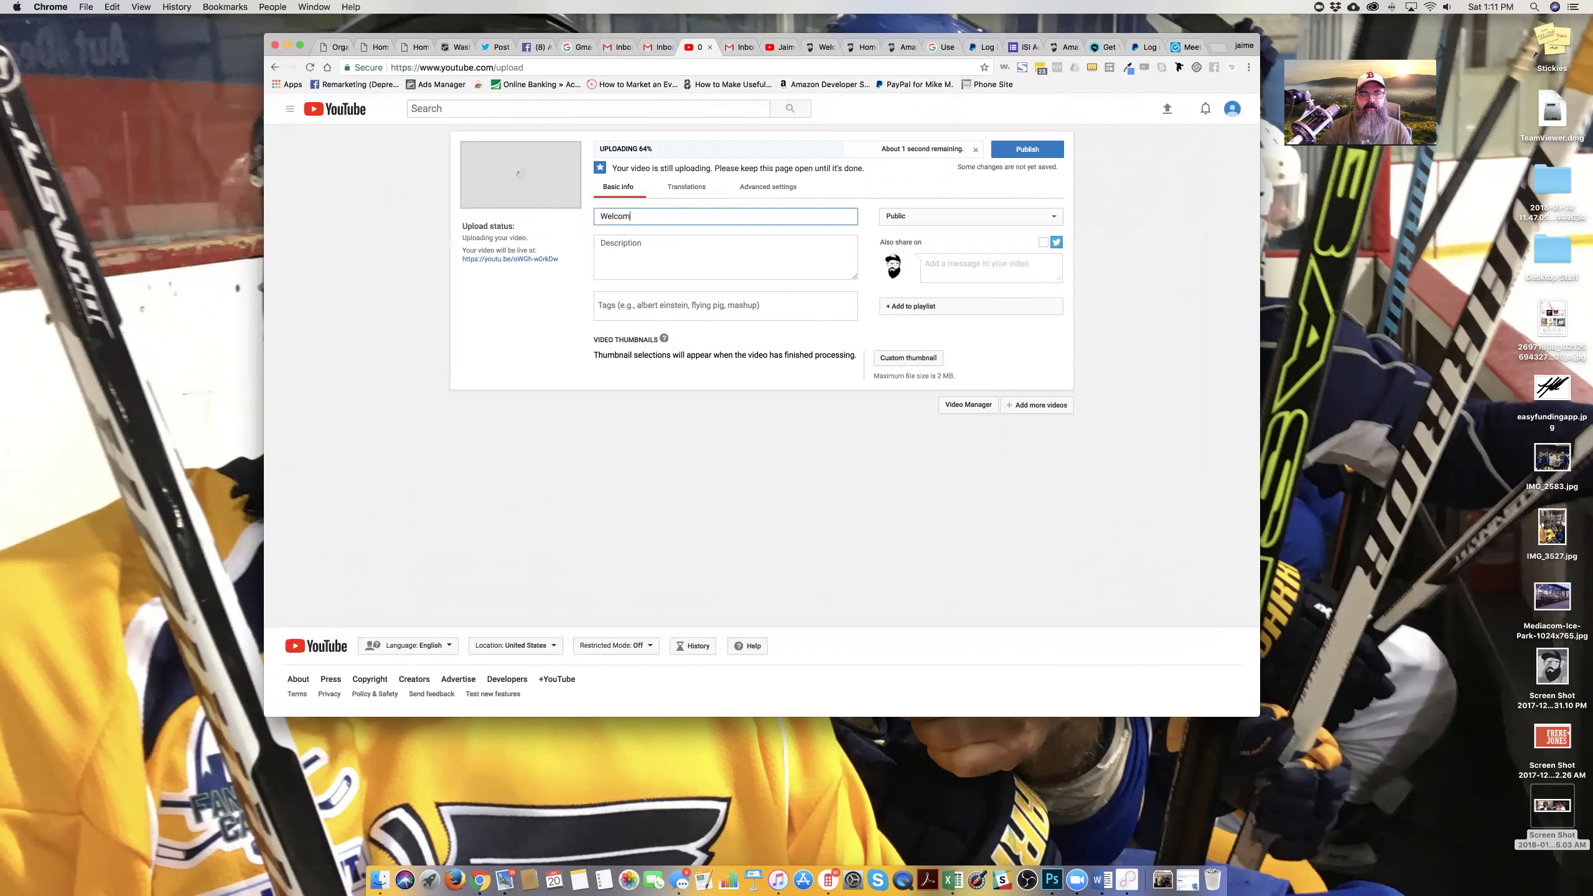
type("e")
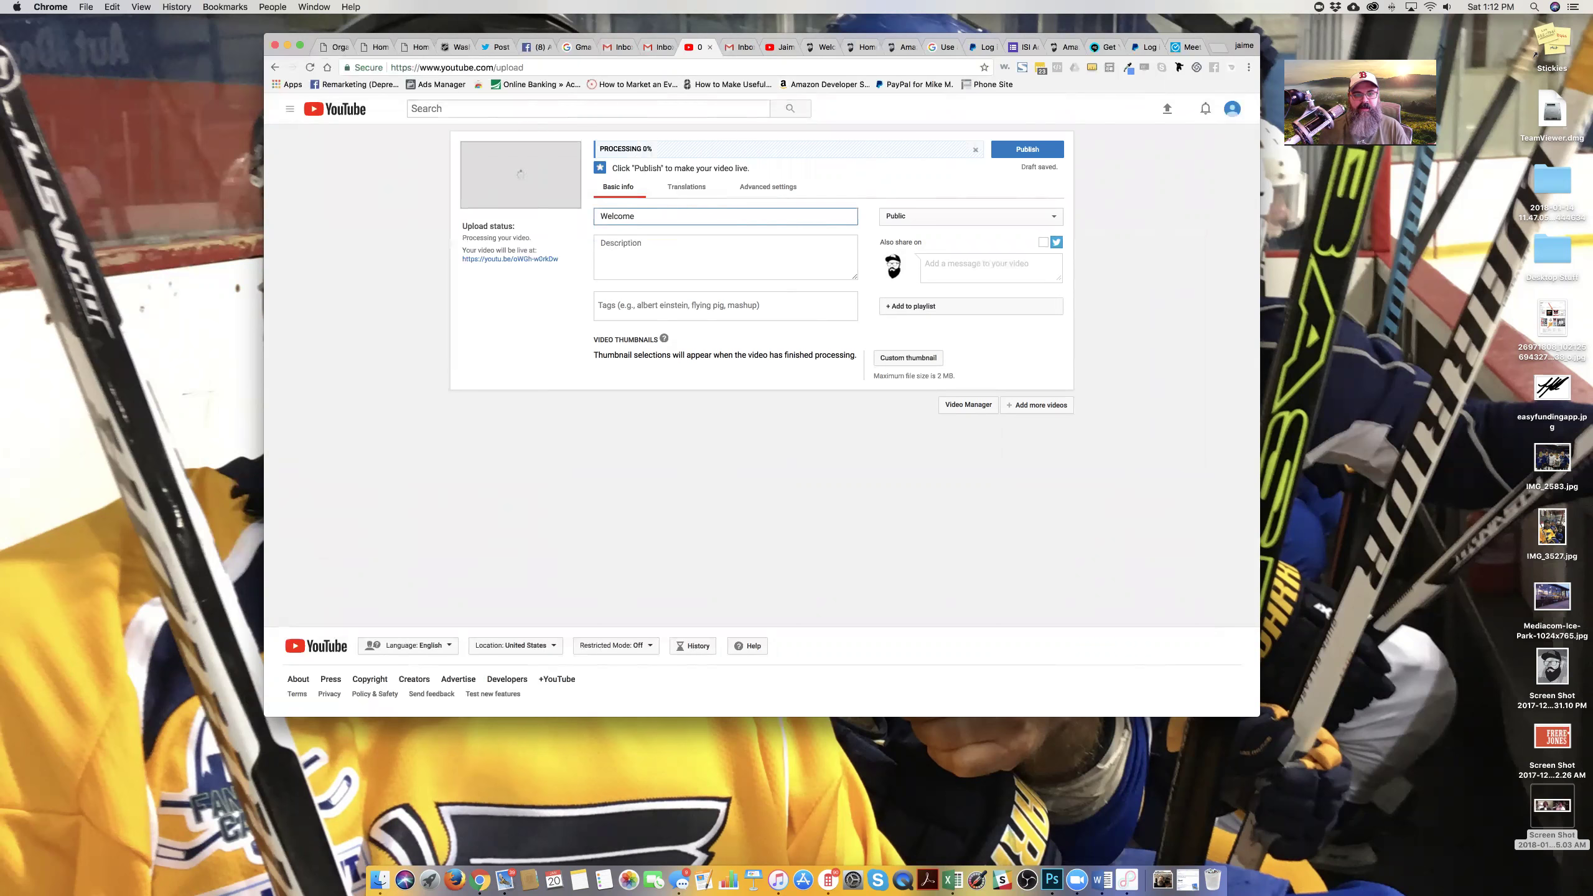
type("to ")
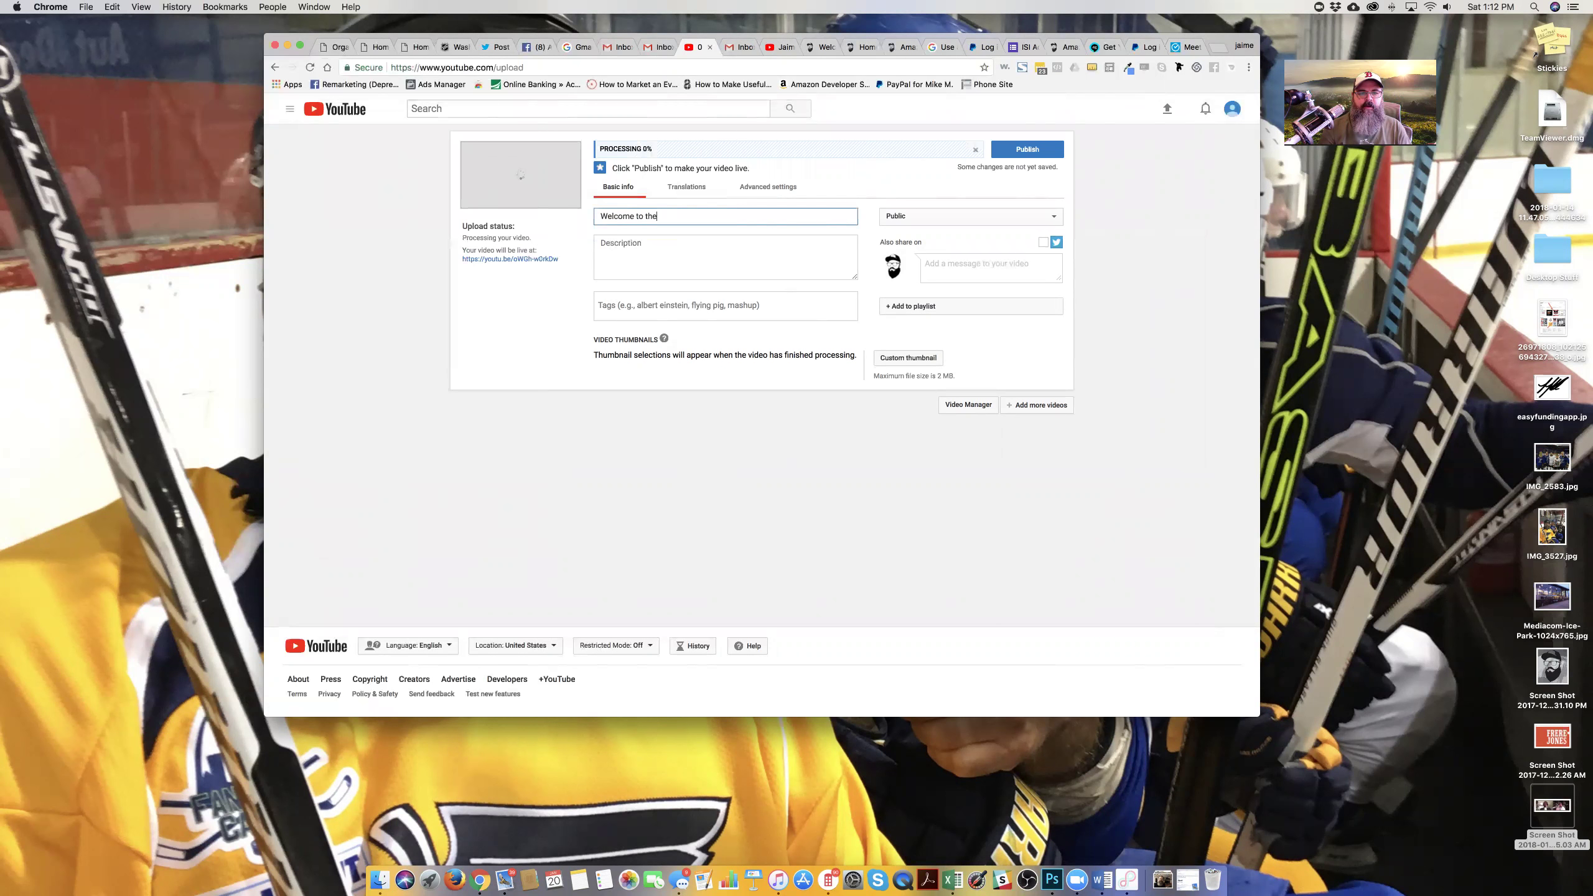
type("'The D")
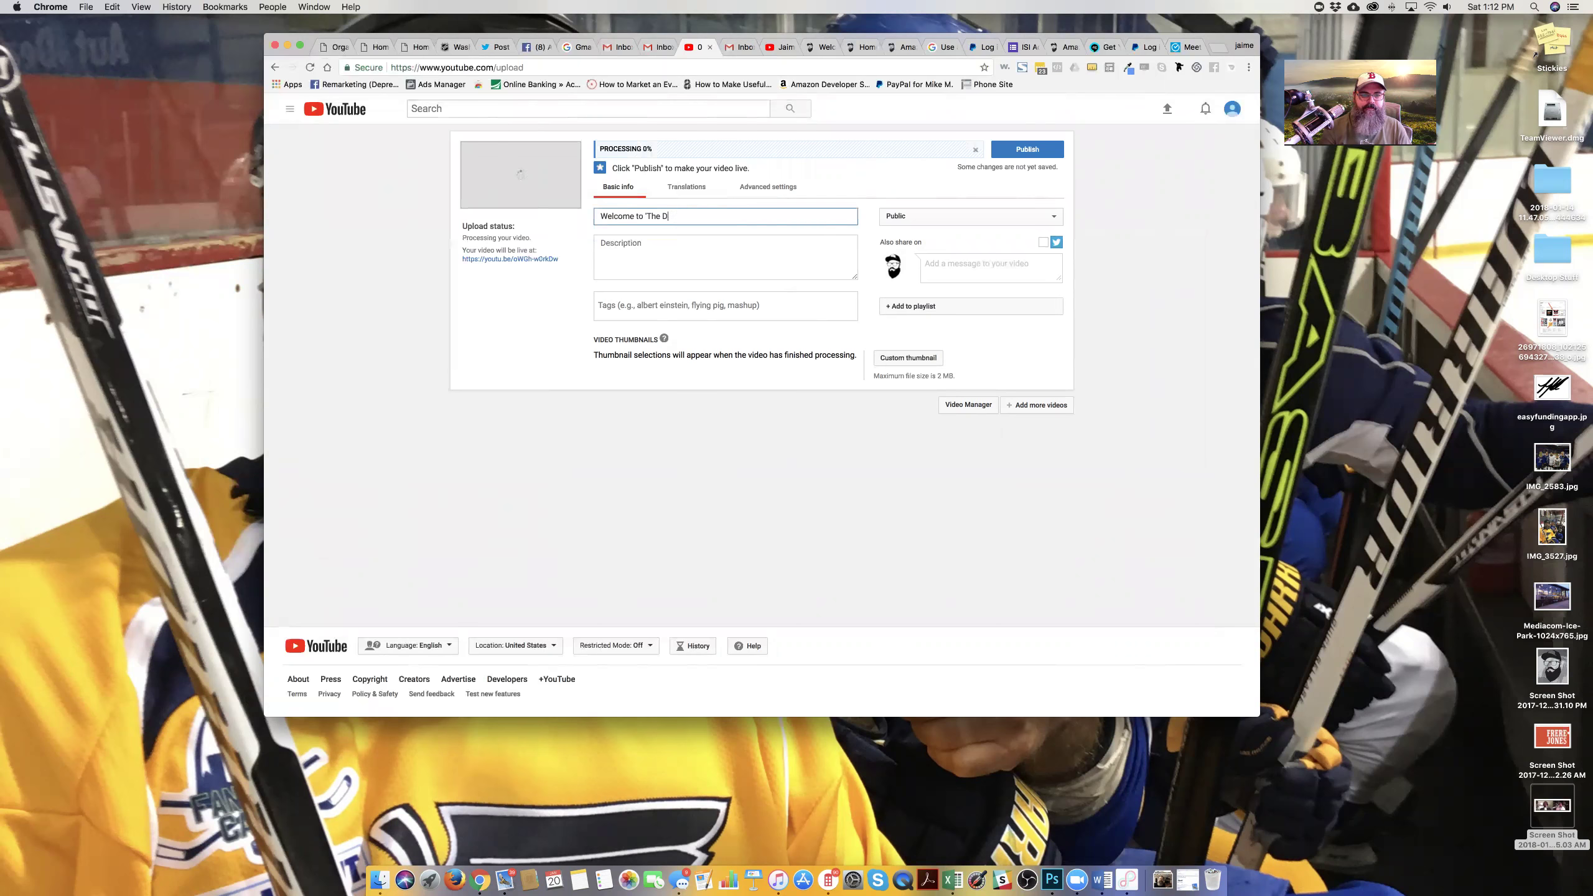
type("ailies'")
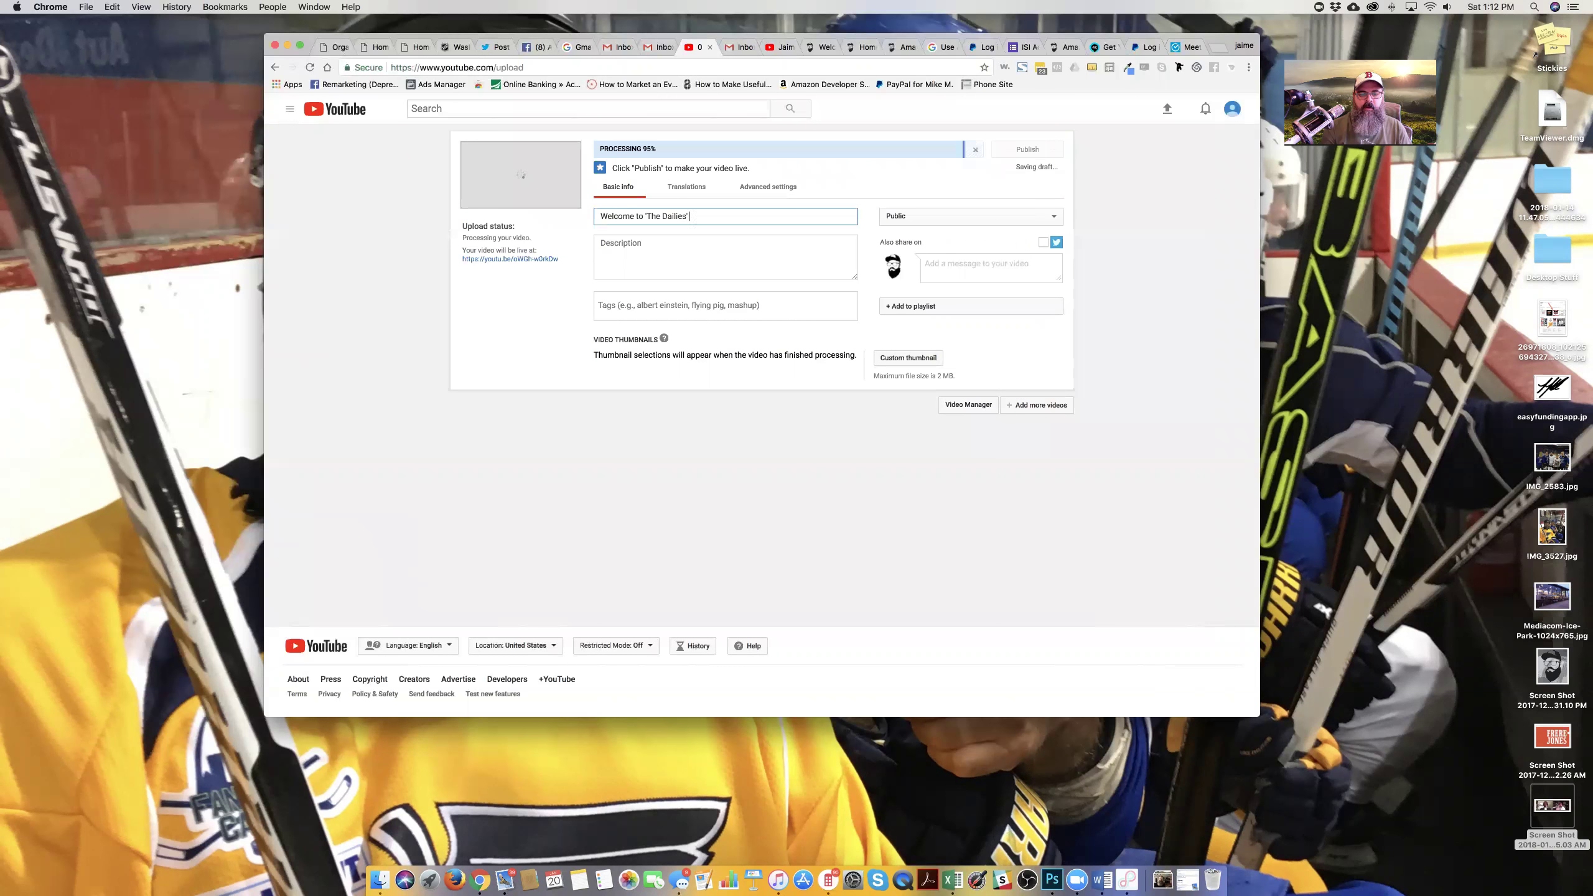
type(" on the 'J")
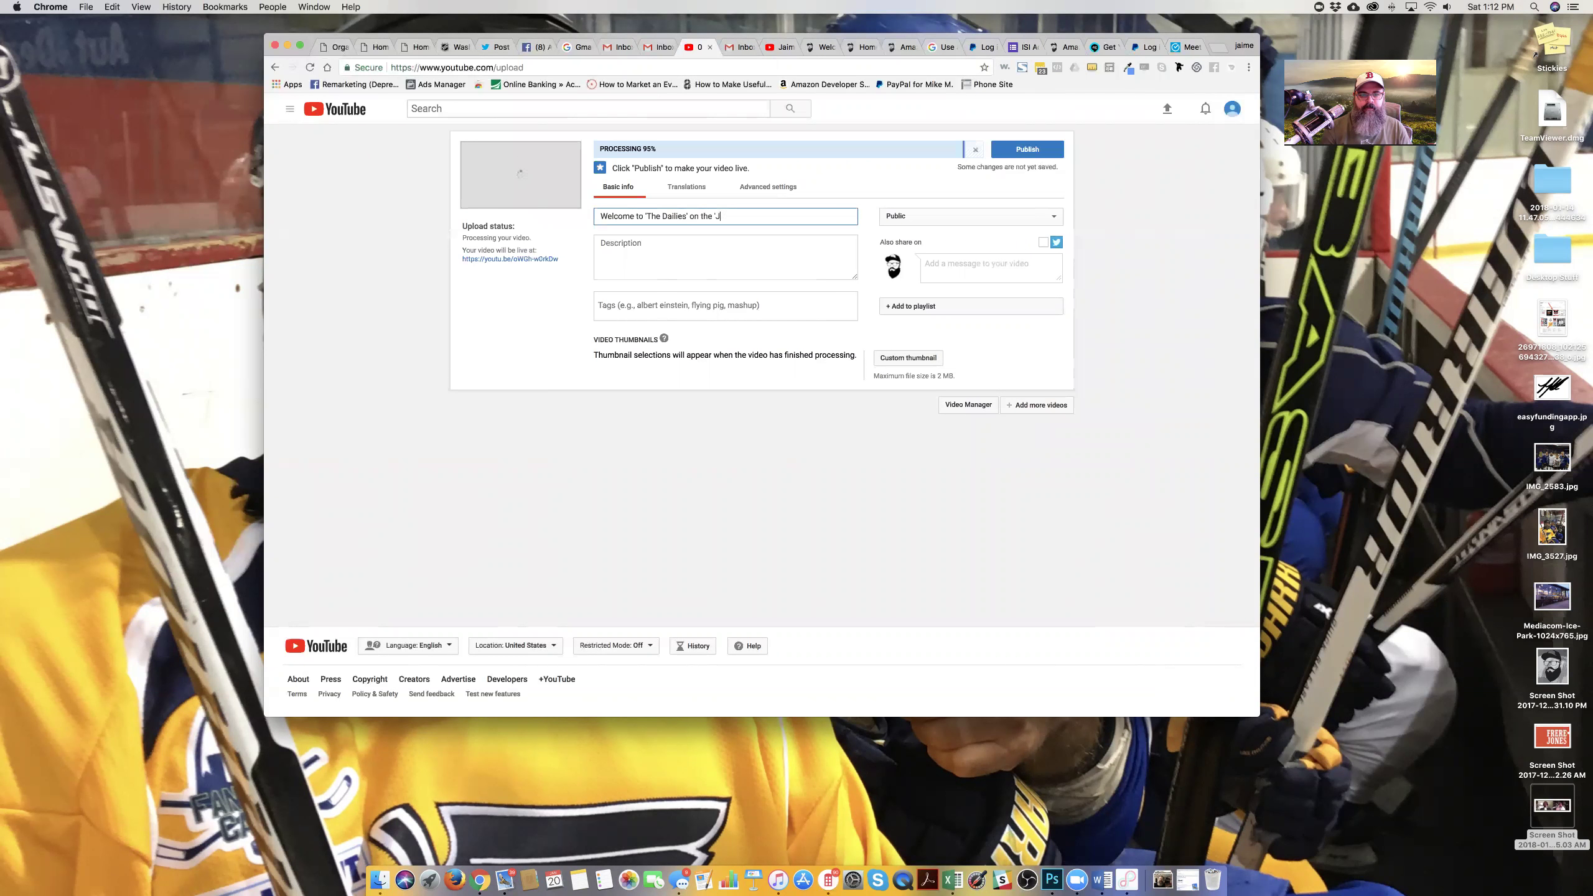
type("aime Jay Show")
Start the description with the web link to the show's The Dailies page
left_click(725, 256)
type("http://")
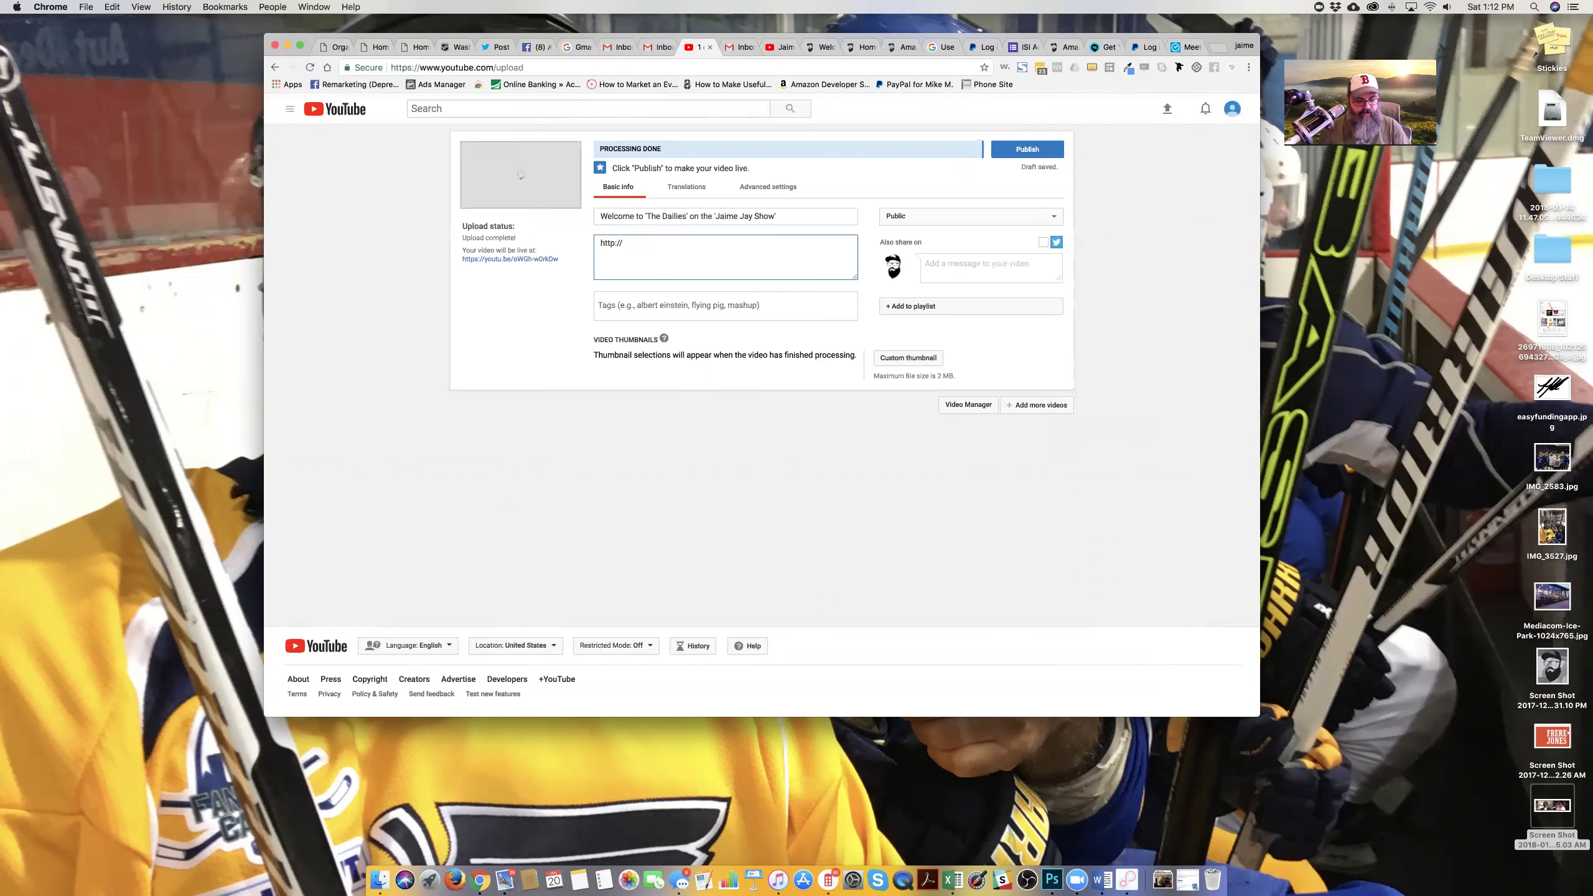
type("jaime")
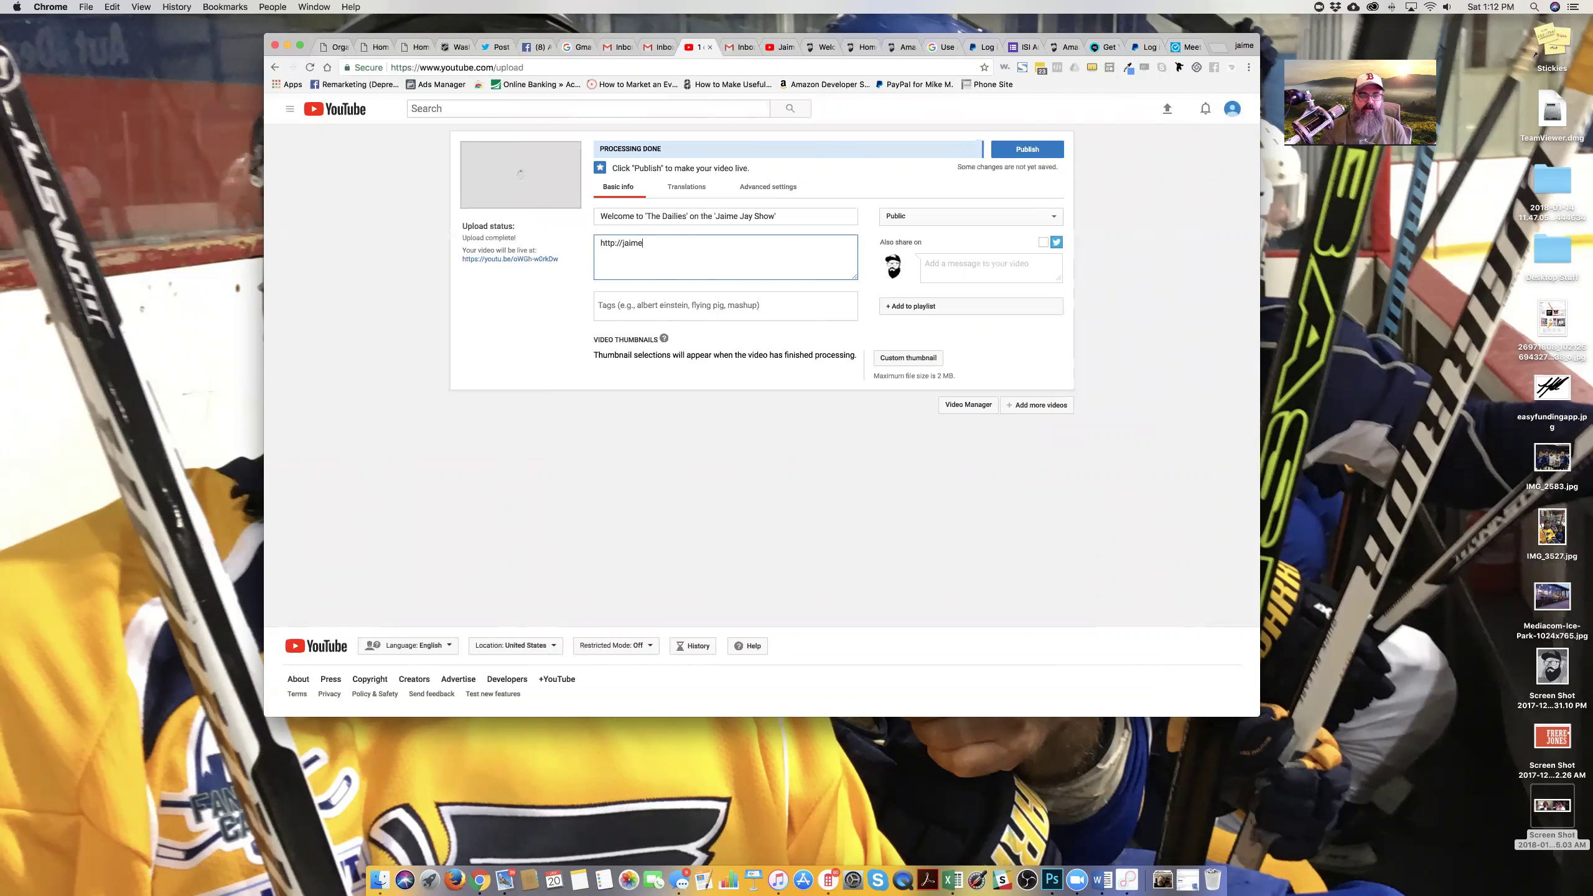
type("-jay.com/")
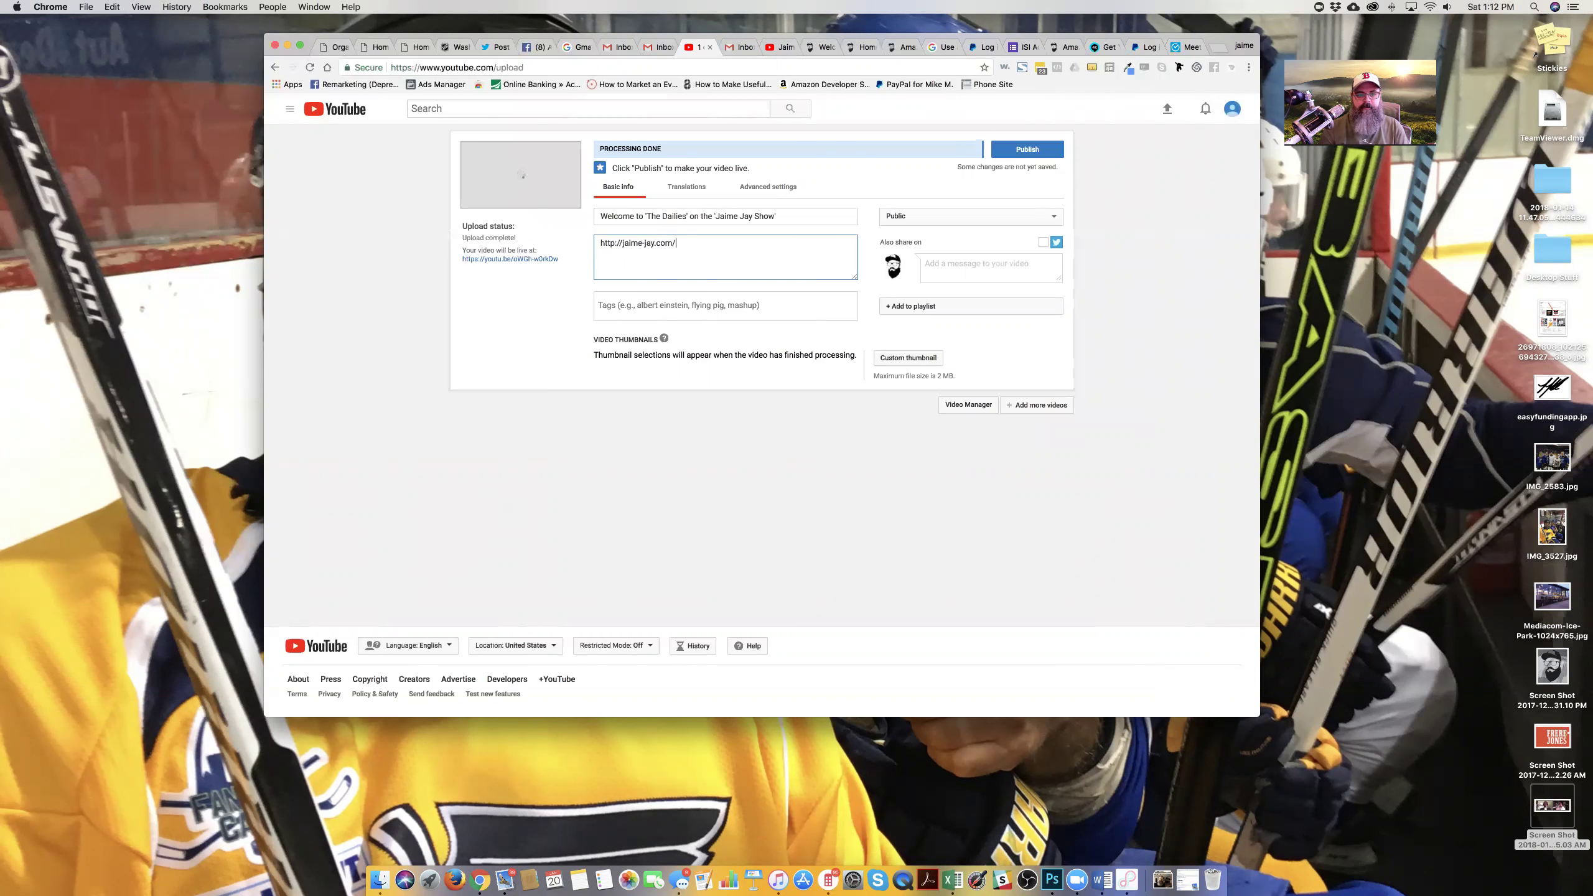
type("the-dai")
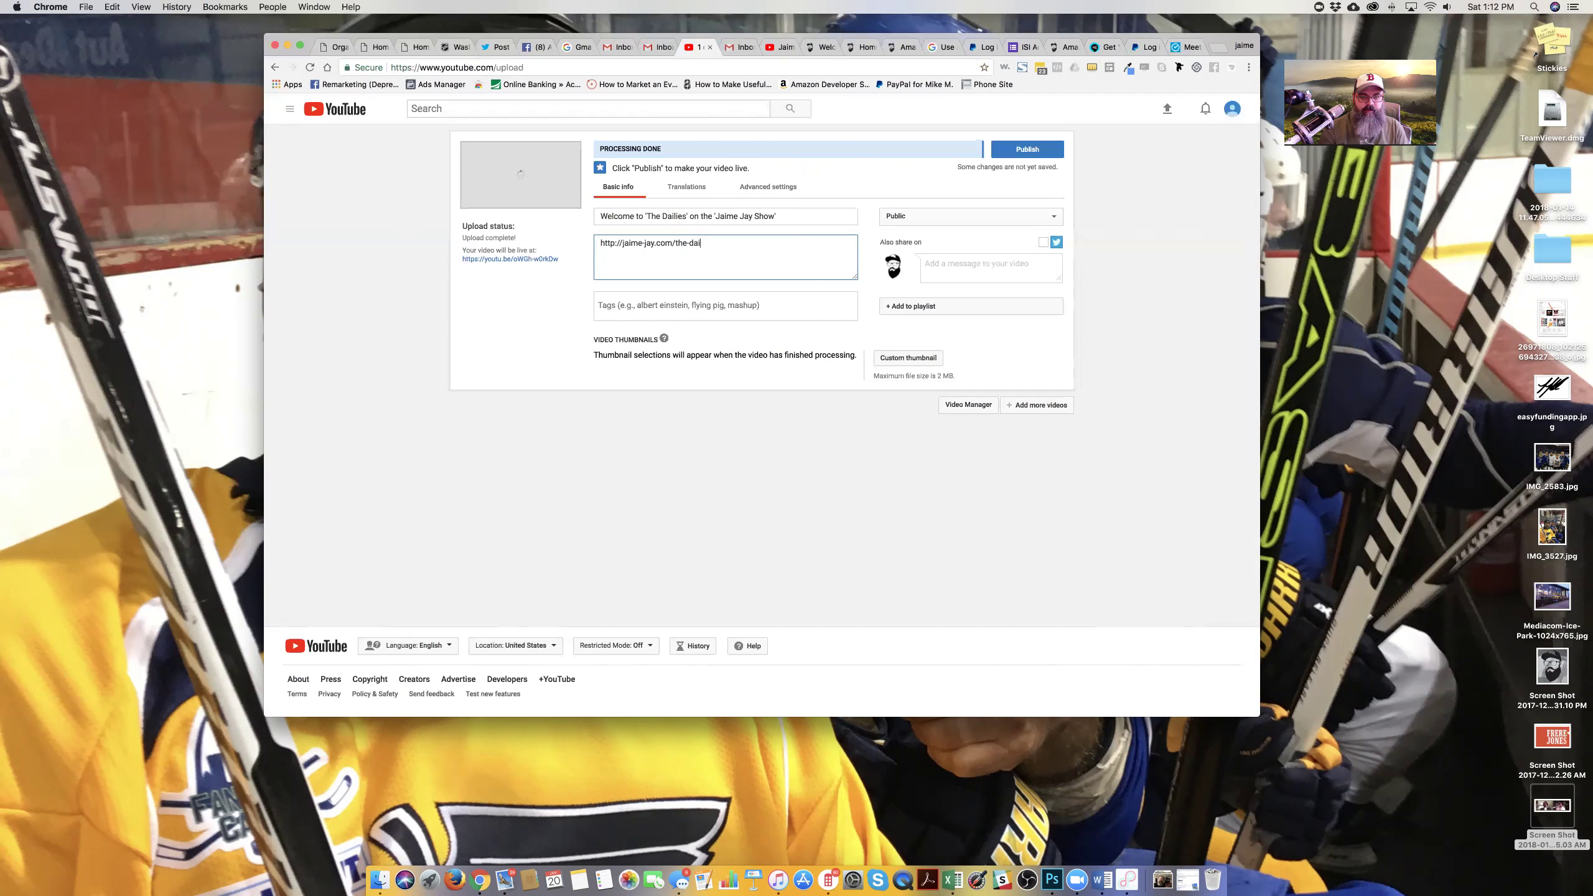
type("lies")
key("Return")
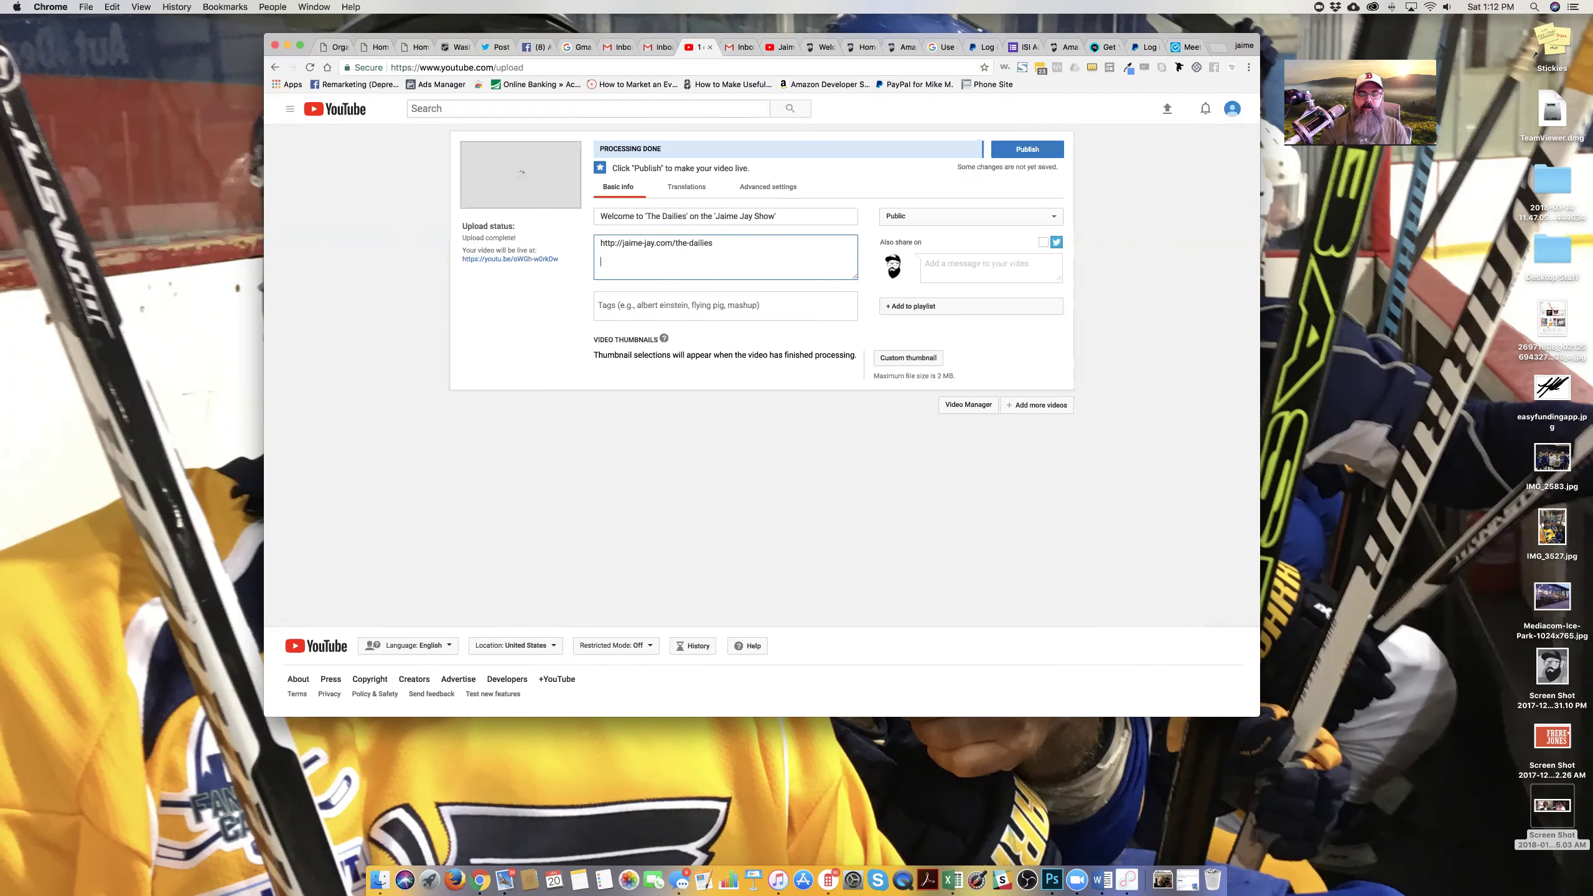
Describe 'The Dailies' as a show about leadership, entrepreneurship, technology and tools
type("This is a s")
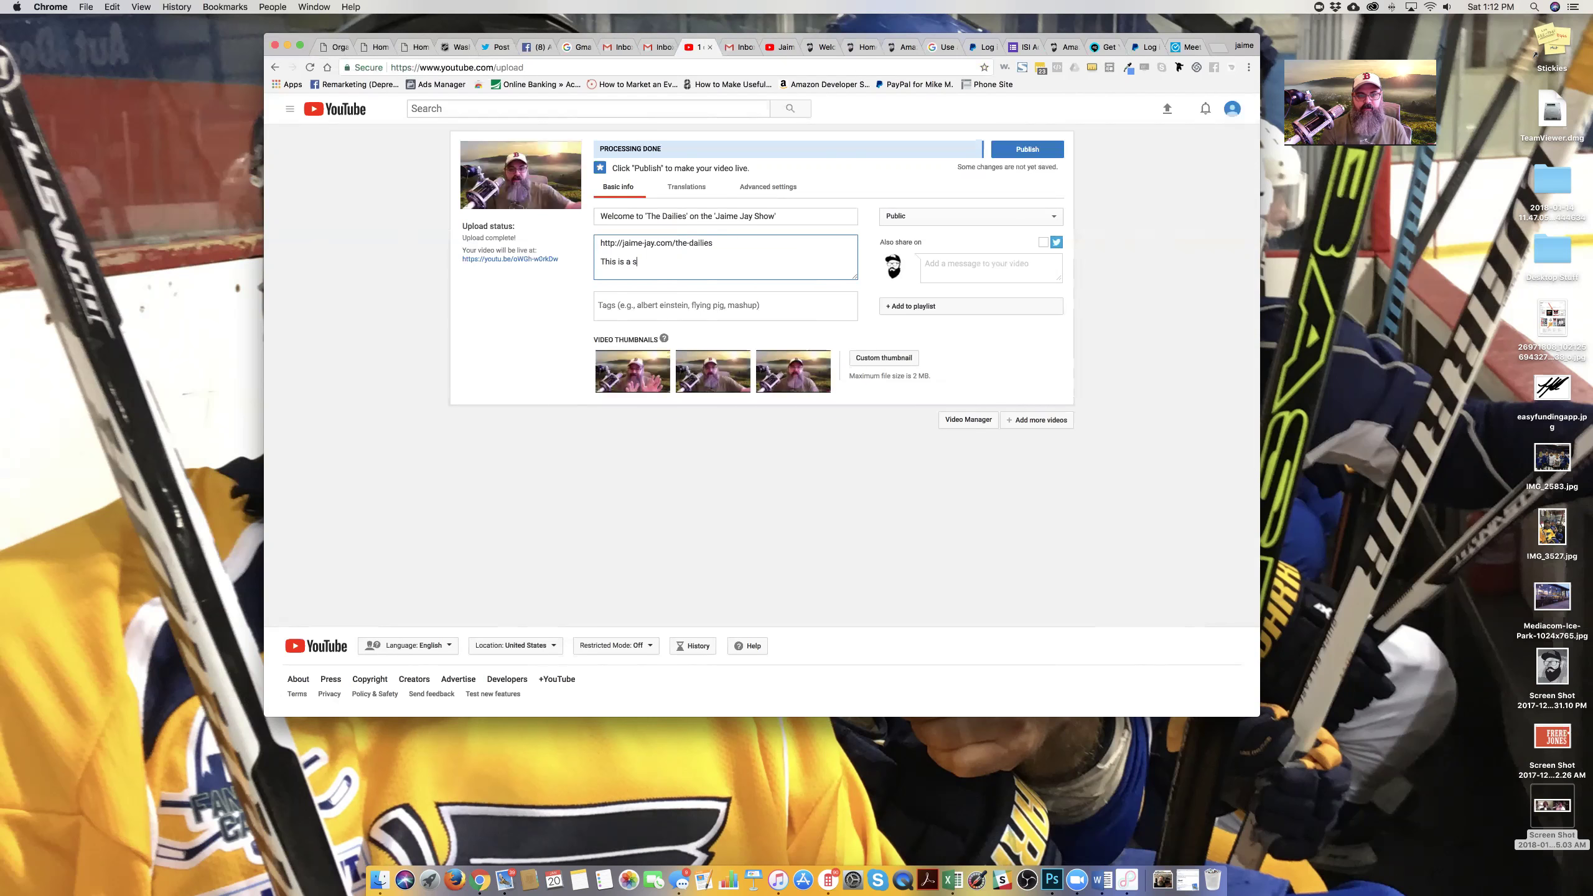
type("how that Jaime Jay")
type(" creat")
type("ed called t")
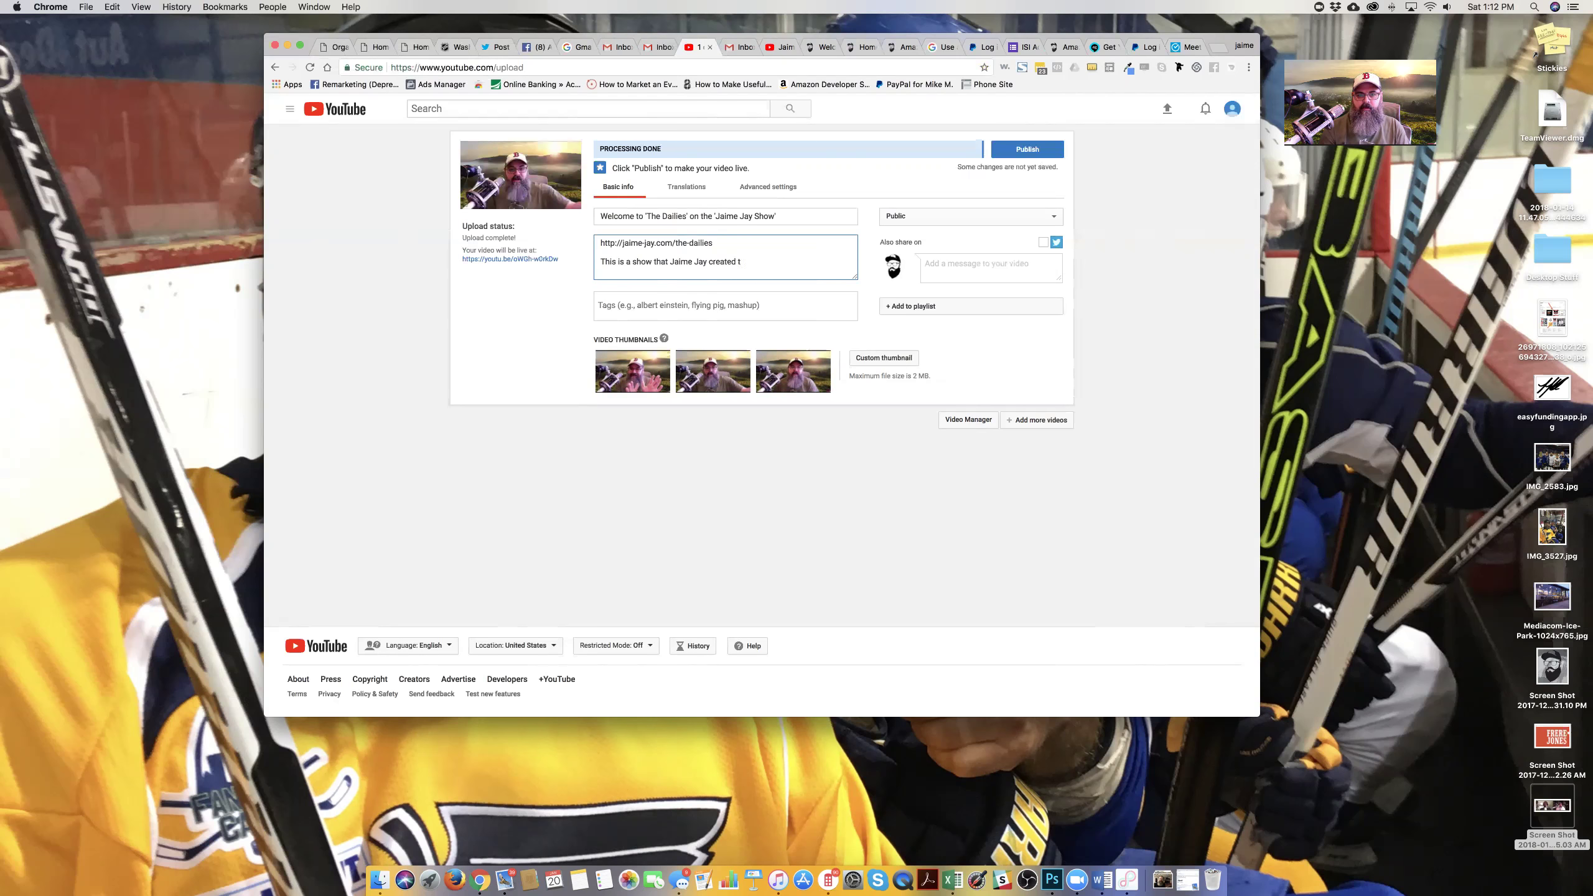
key("BackSpace")
type("called the Da")
key("BackSpace")
key("BackSpace")
key("BackSpace")
key("BackSpace")
key("BackSpace")
key("BackSpace")
type("'The Daili")
type("es'.")
type(" Thsi")
key("BackSpace")
key("BackSpace")
type("is show")
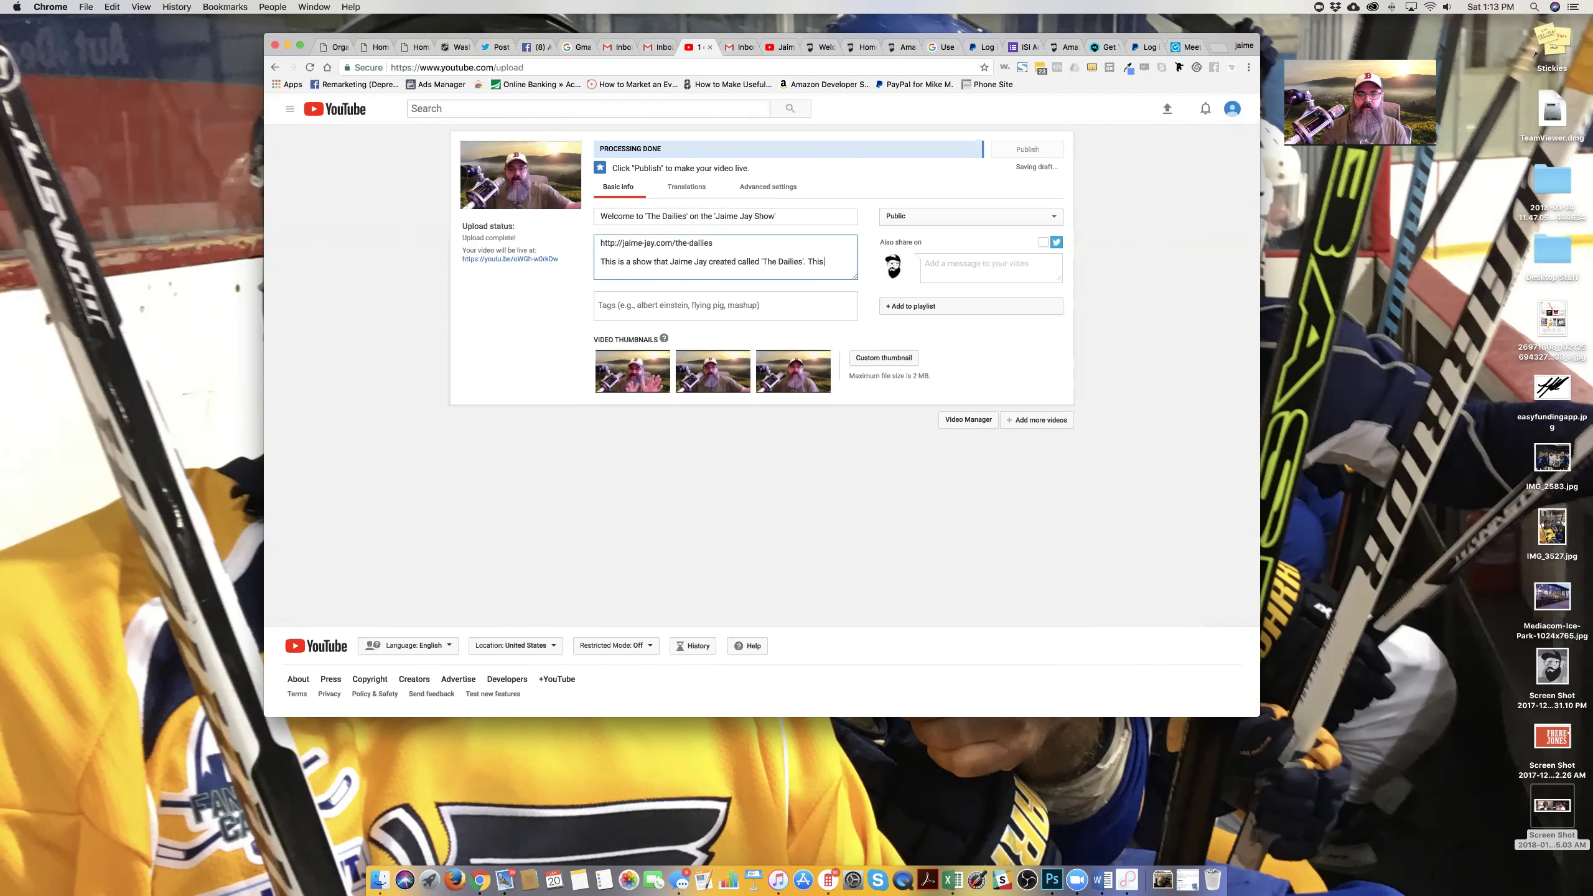
type(" is all a")
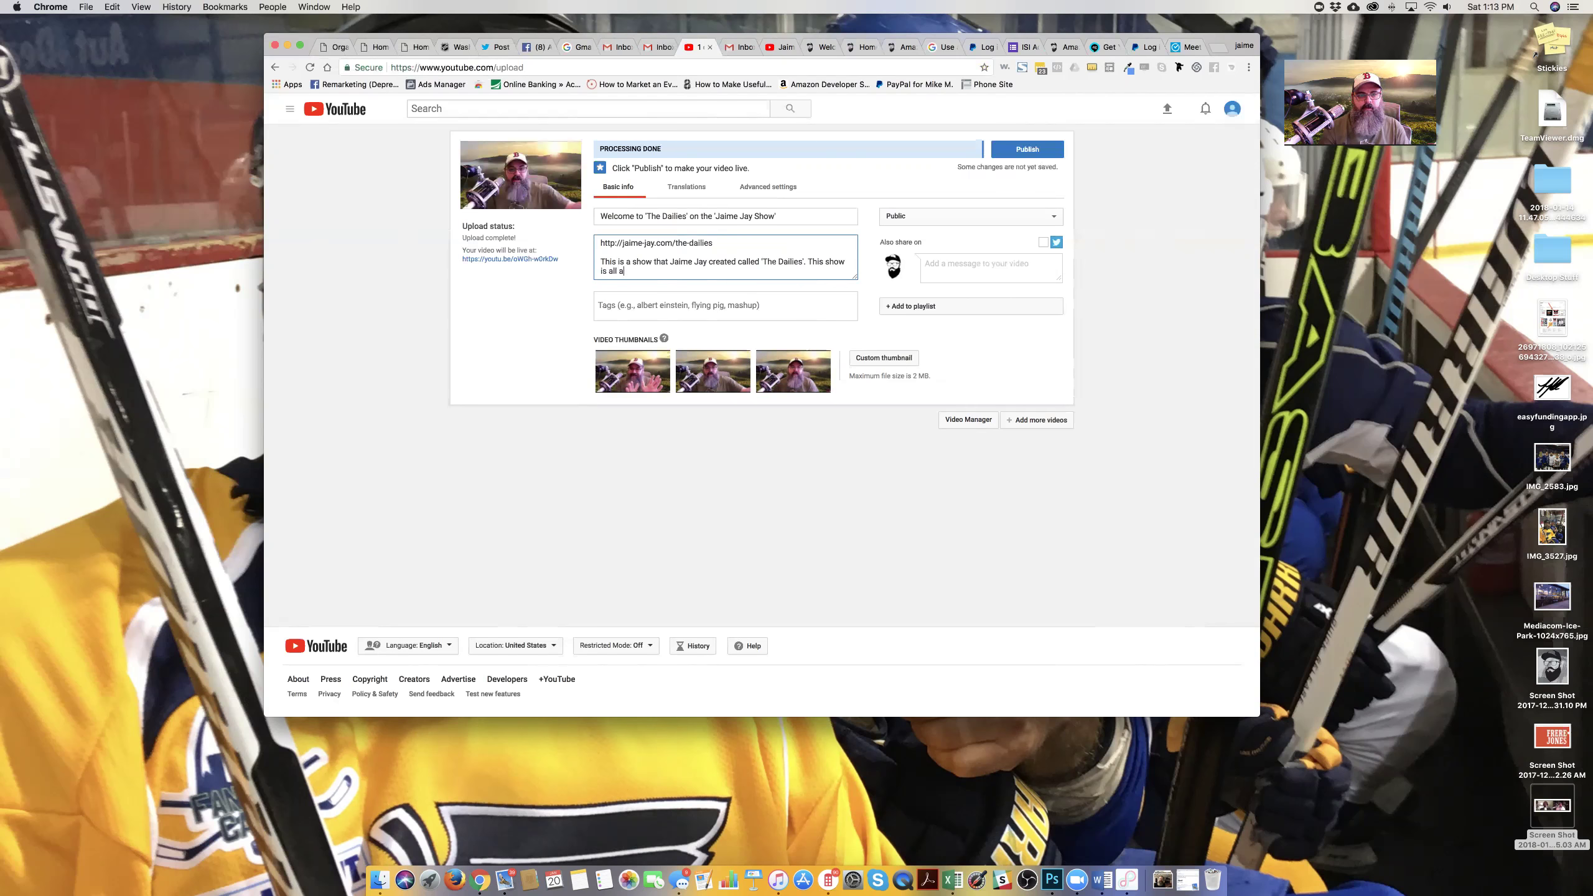
type("bout leadership")
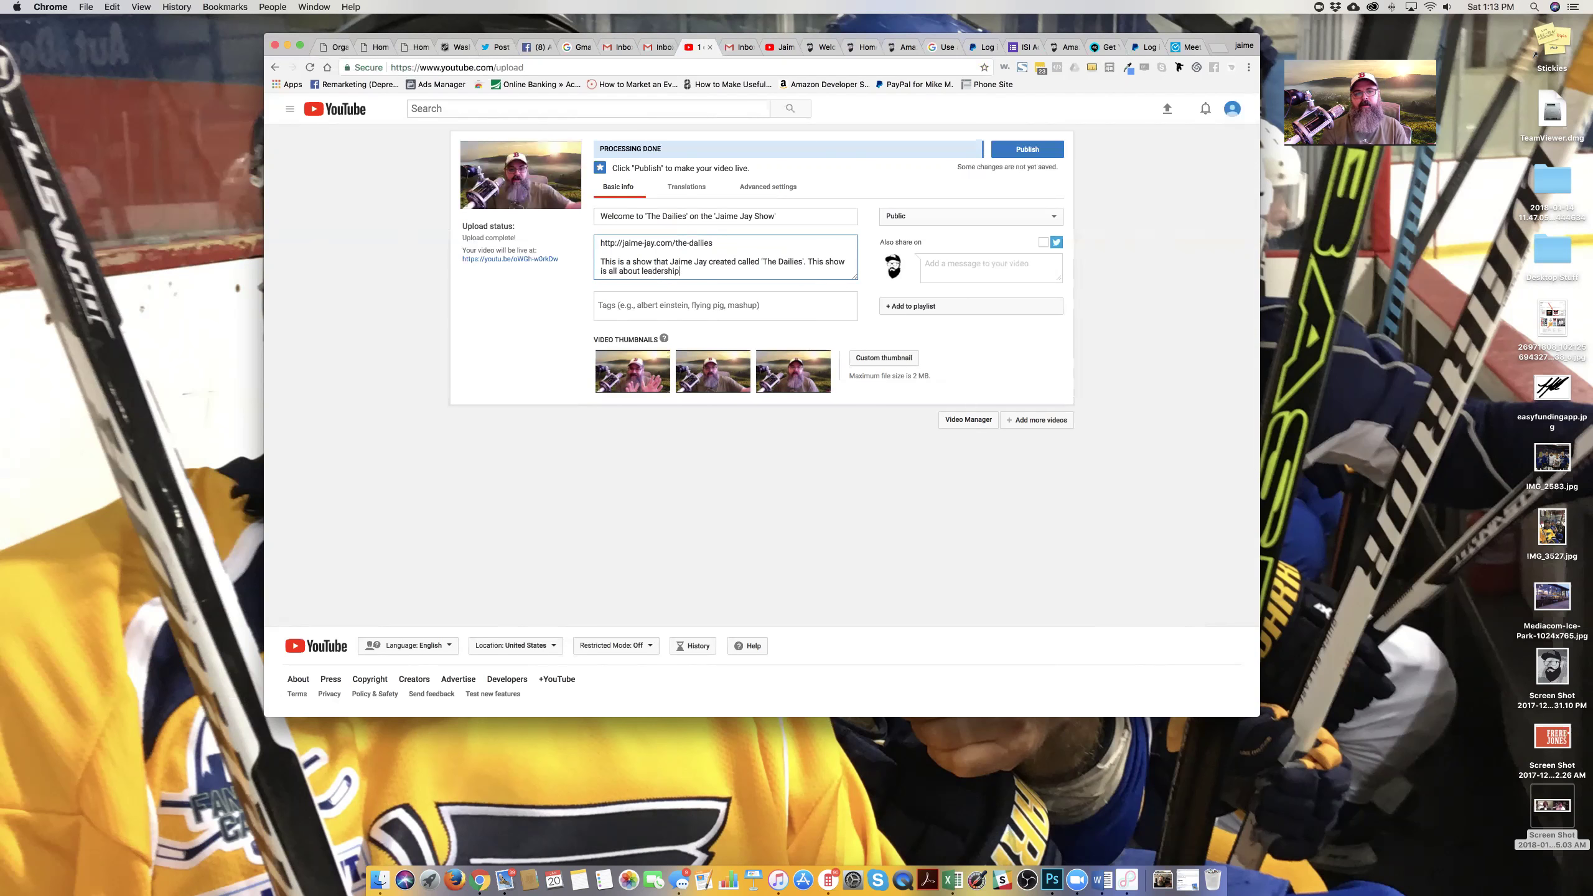
type(", entrepren")
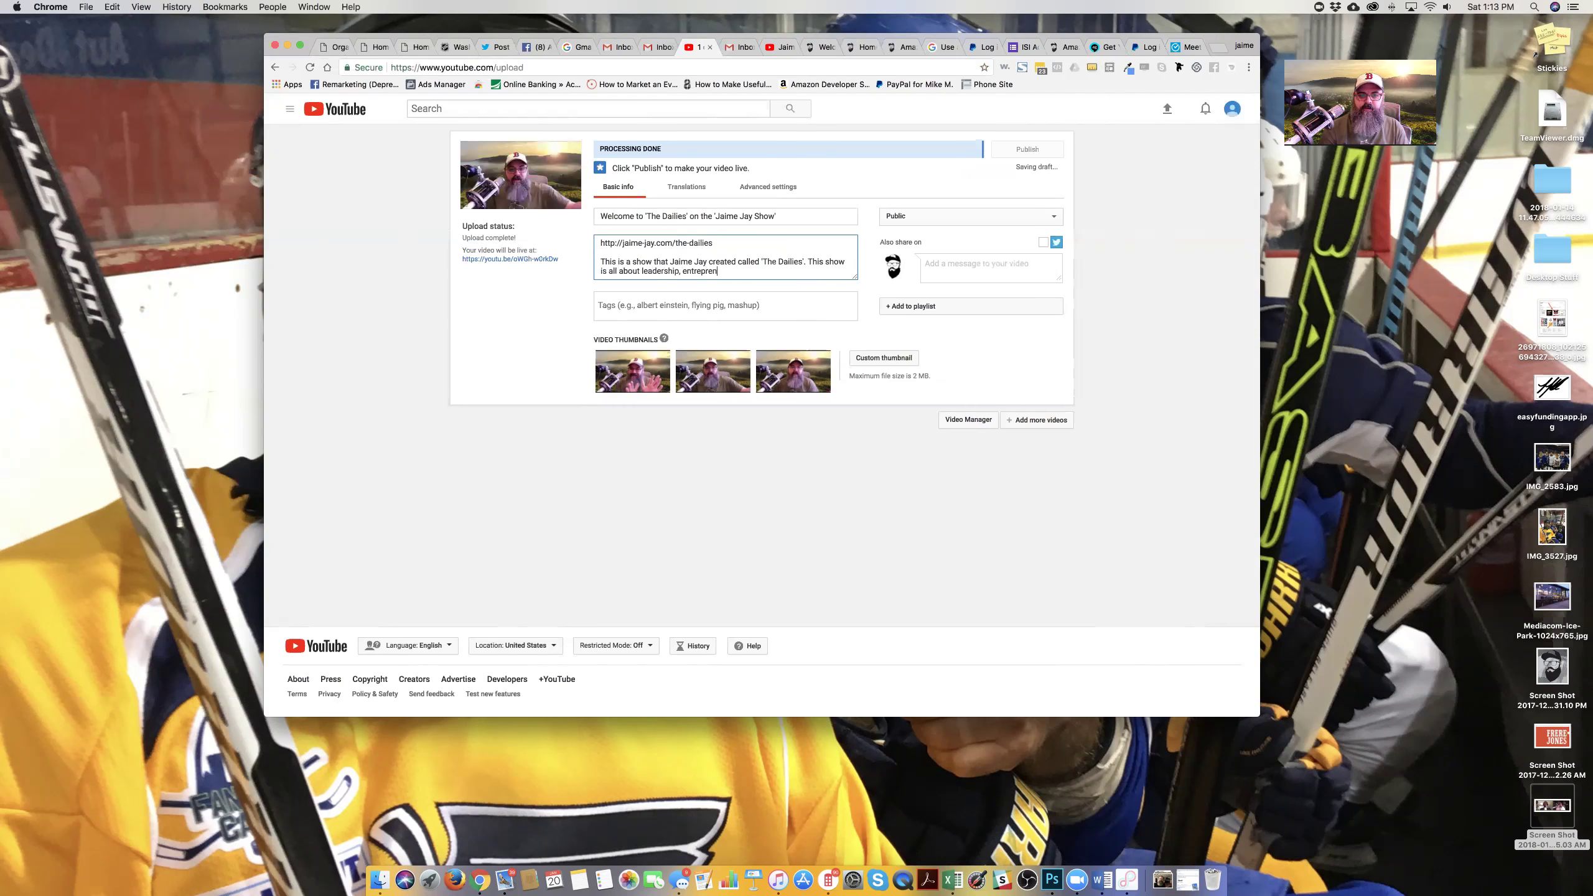
type("eurship,")
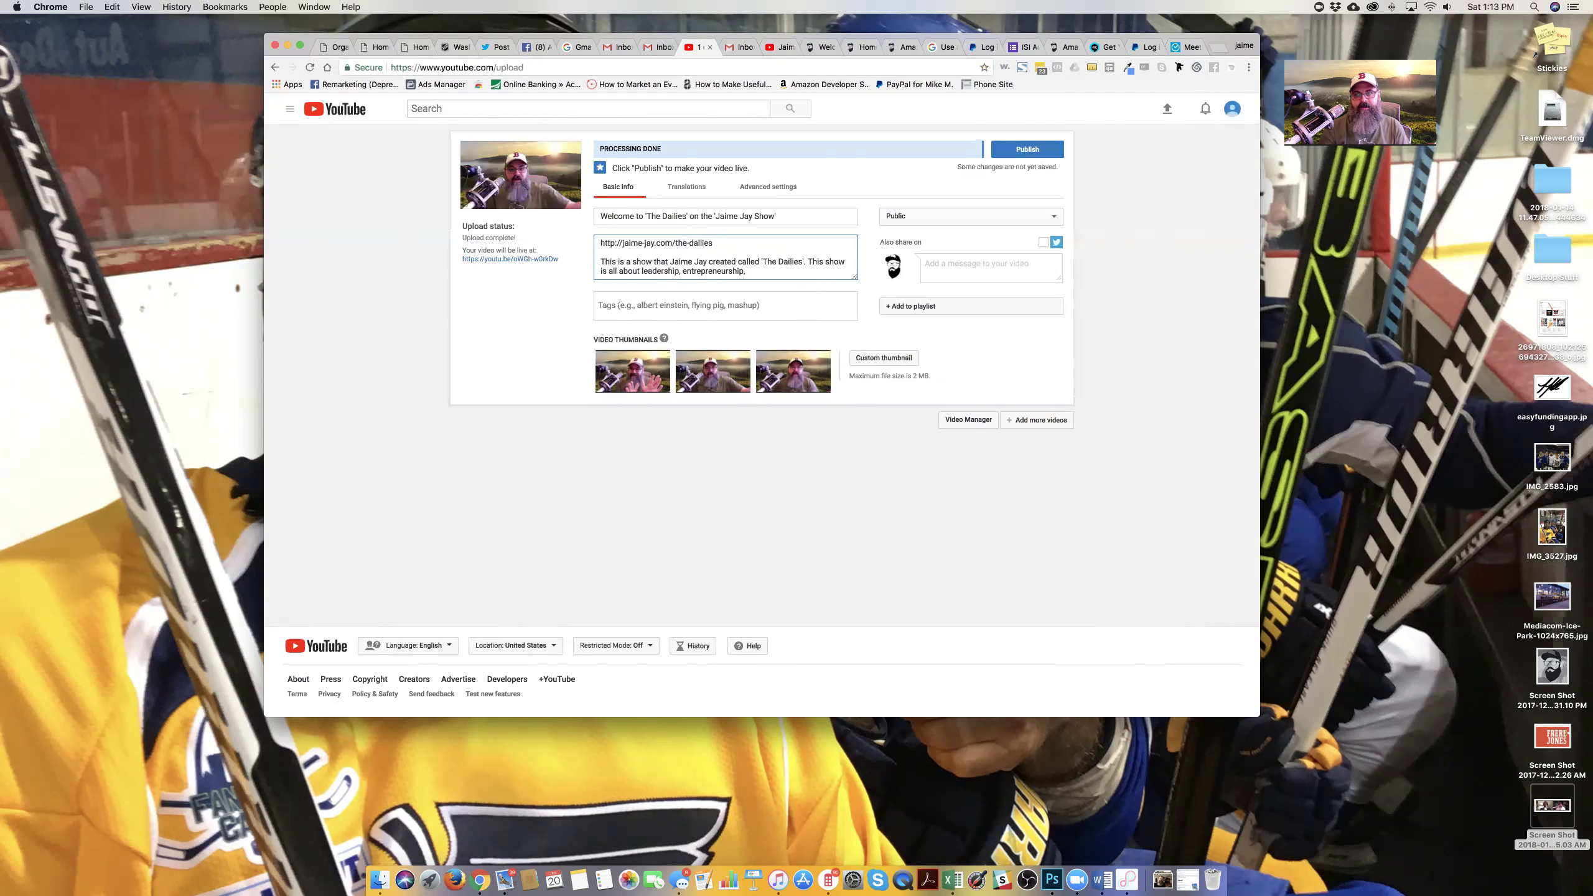
type(" technology")
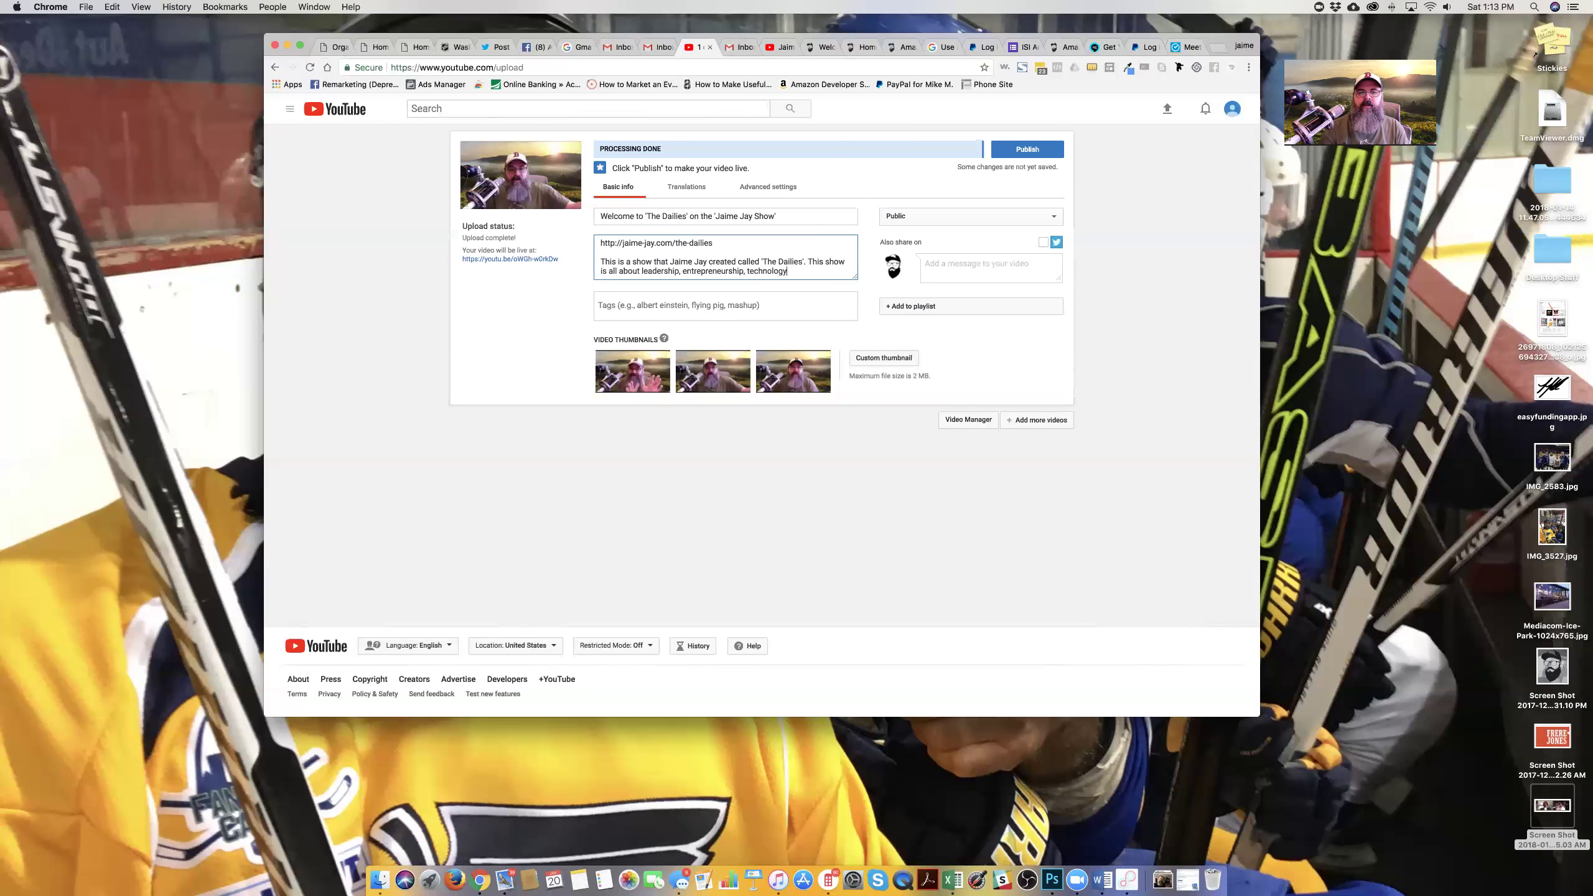
type(" and")
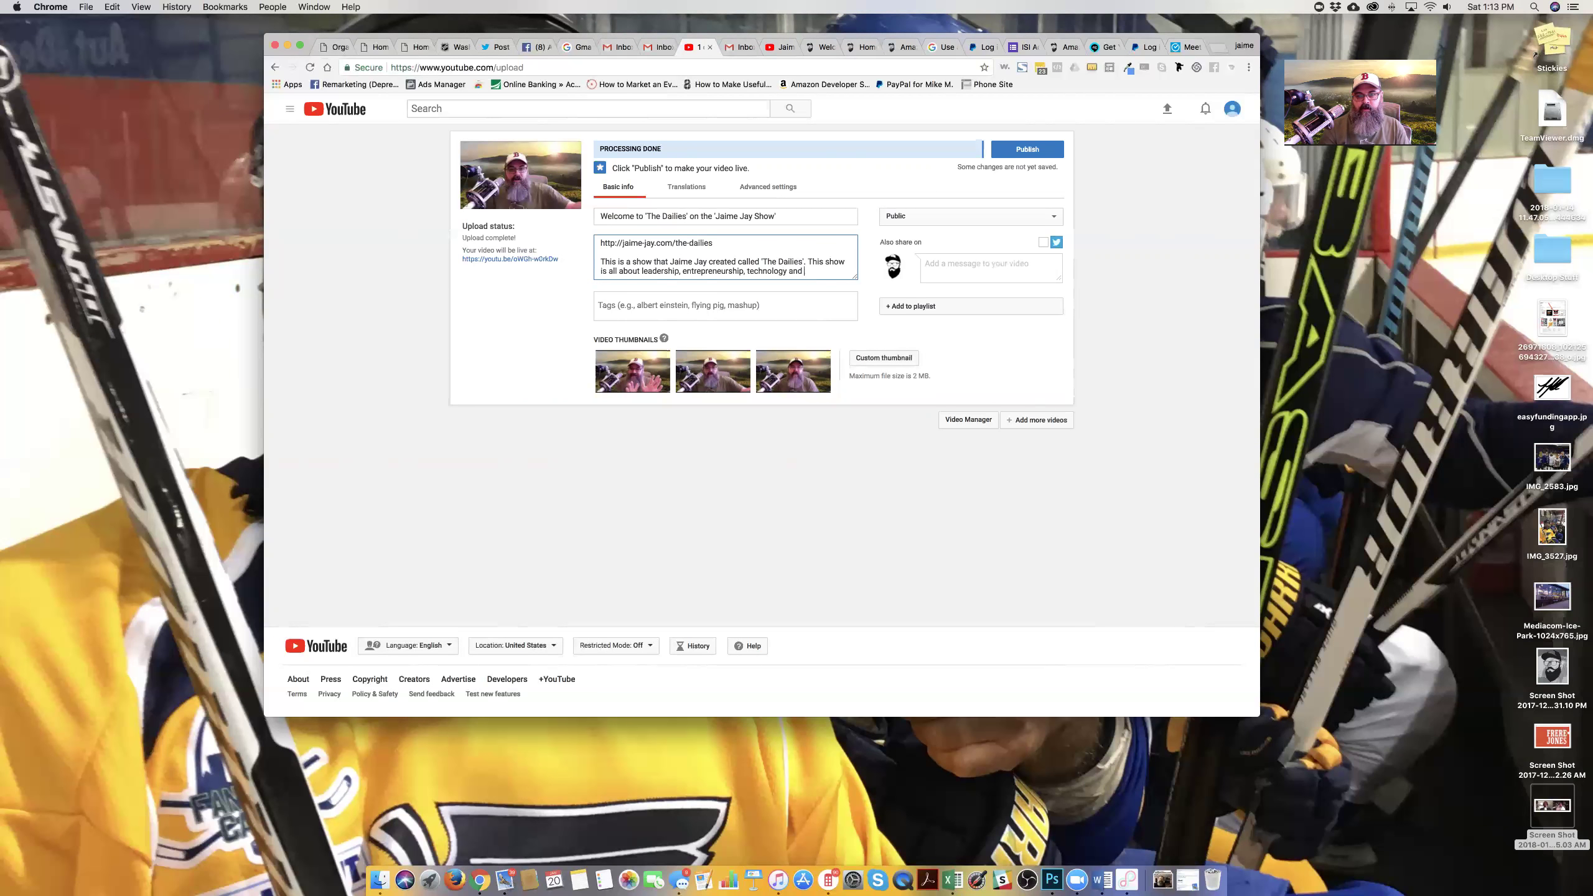
type(" tools youcan")
Finish the paragraph: tools business owners and high-level executives use to improve their marketing
key("BackSpace")
key("BackSpace")
key("BackSpace")
key("BackSpace")
type("business owners")
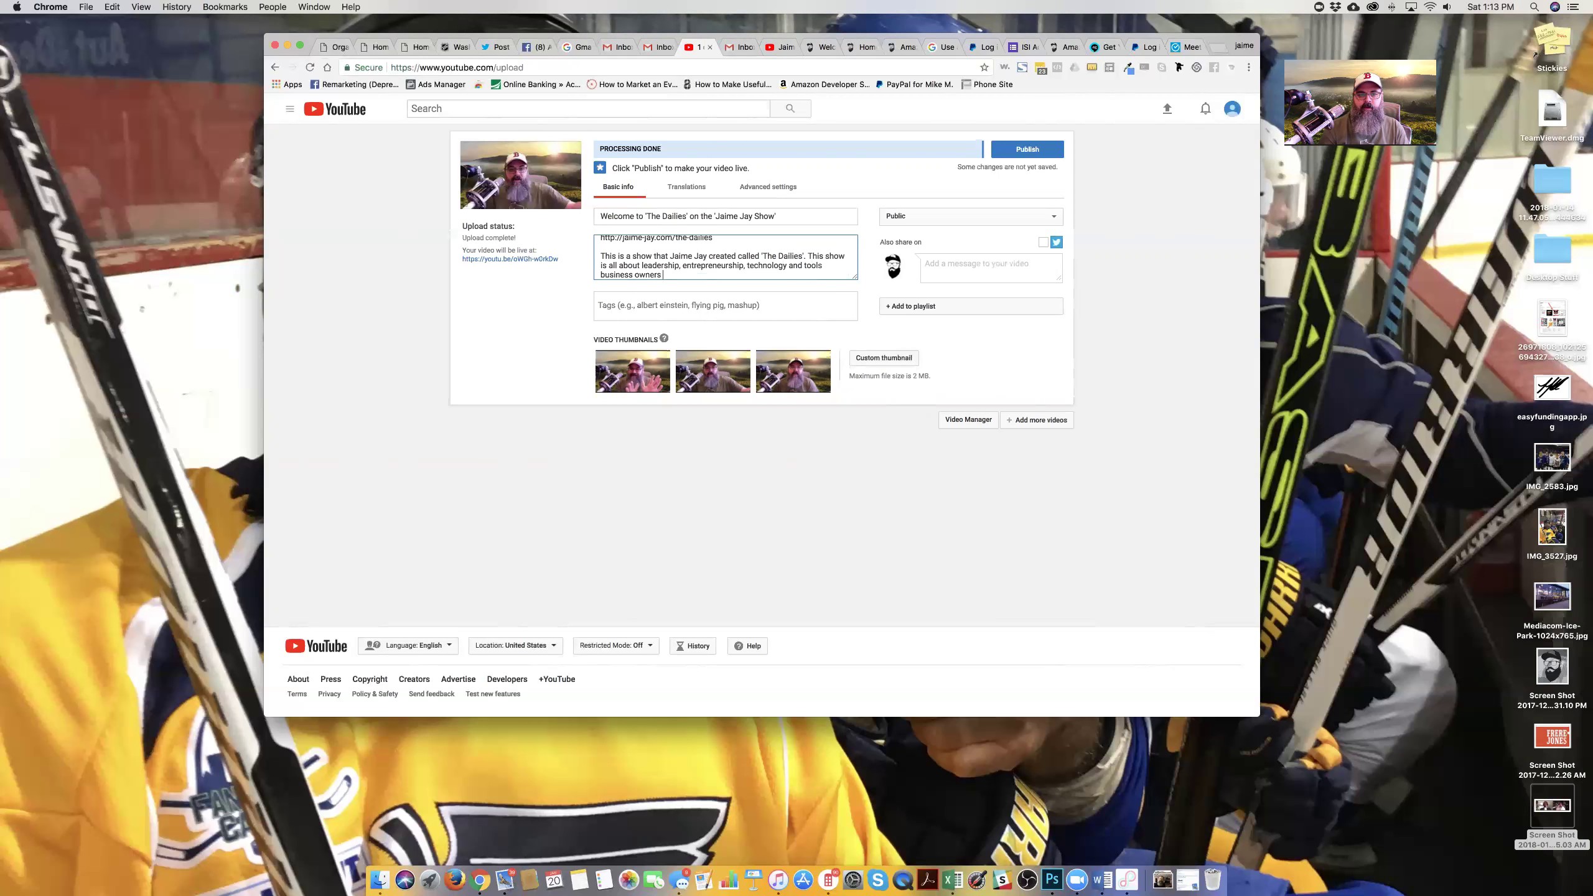
type(" and high level executives can use to enhance and/")
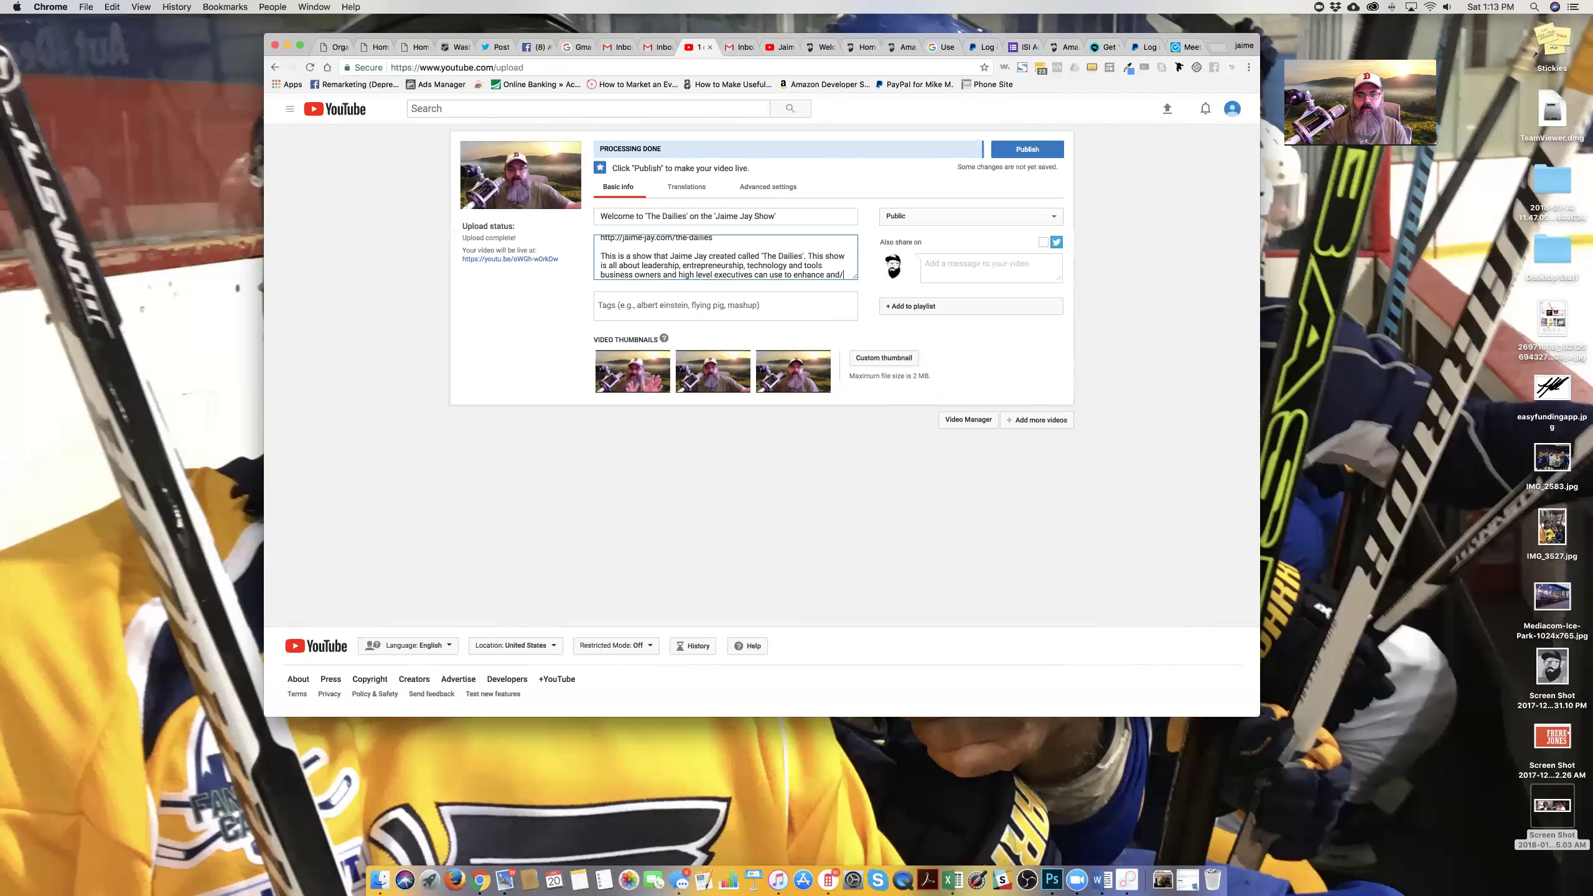
type("or improve thei")
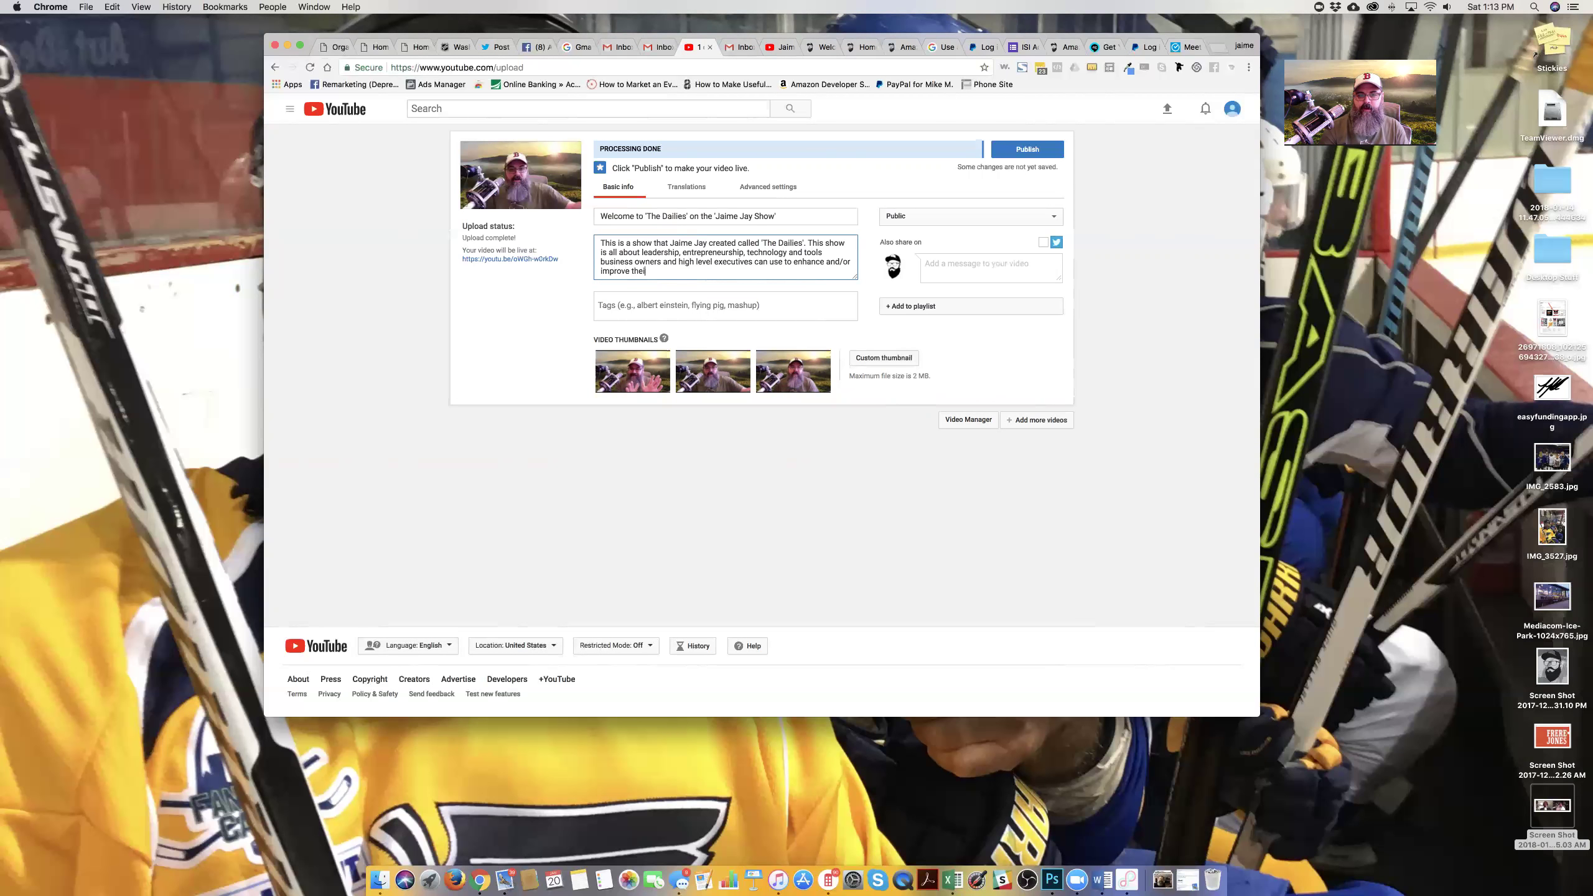
type("r")
type(" business")
type(" reputa")
type("marekting")
type("keting.")
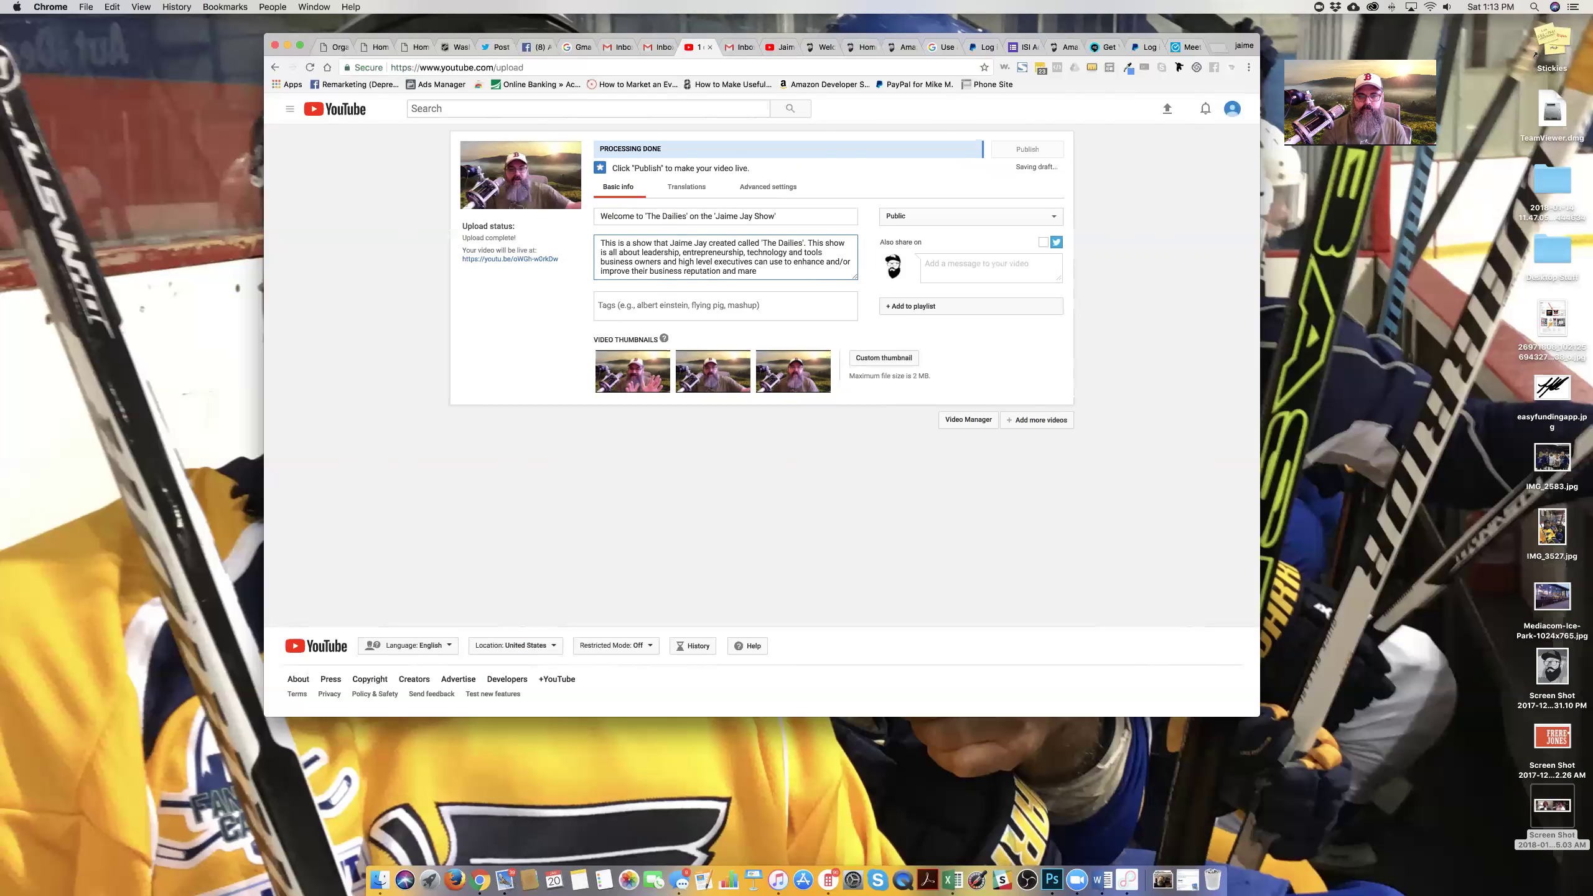
key("Return")
key("Return")
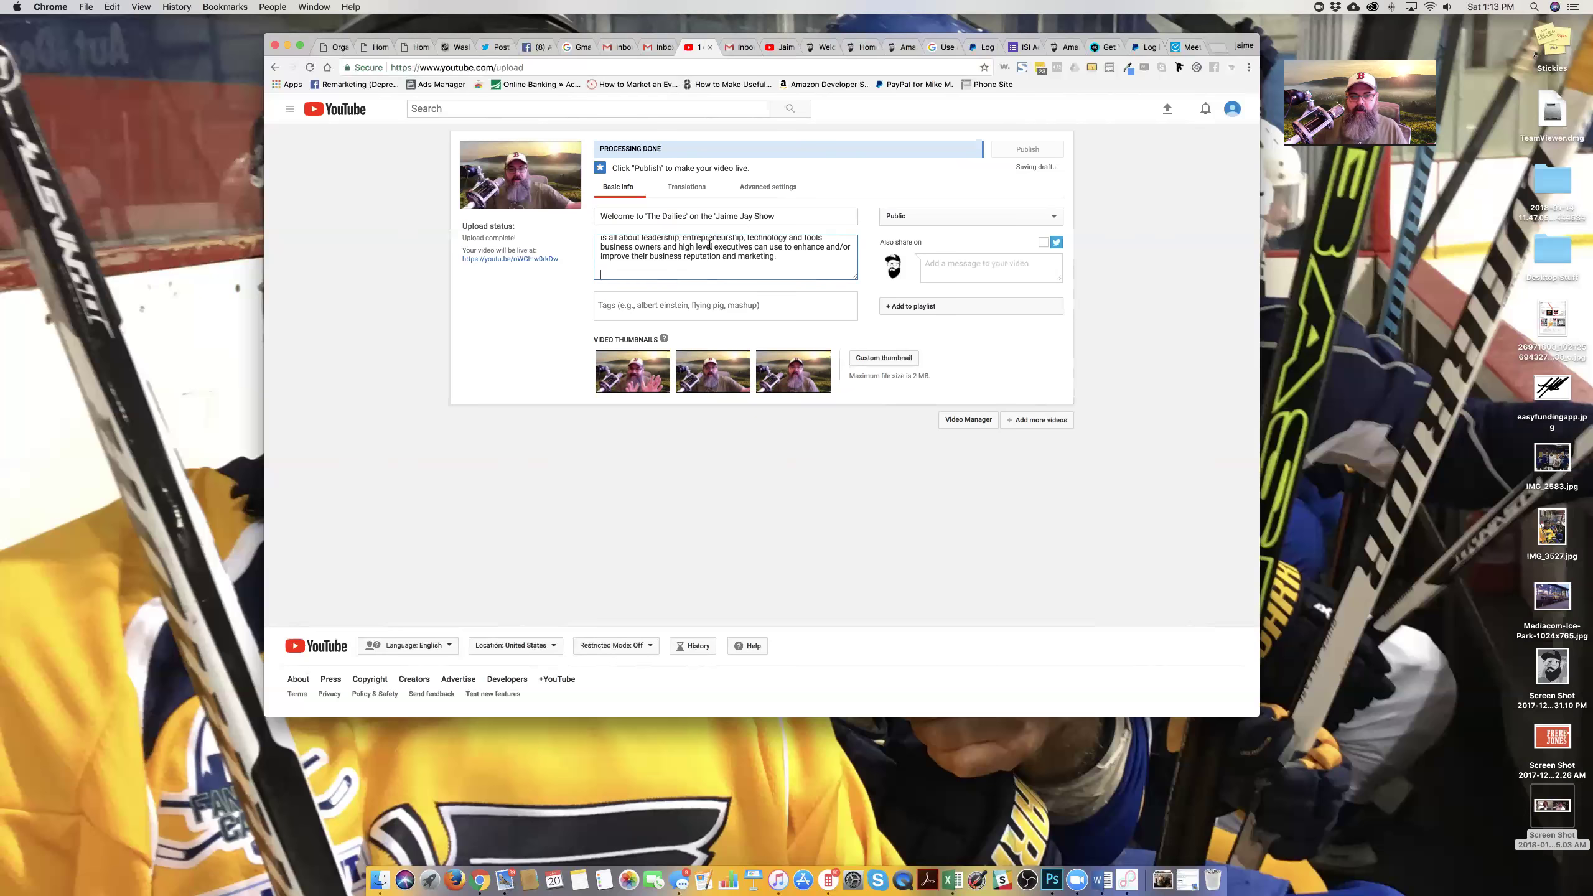
scroll(709, 245, "up", 5)
scroll(712, 251, "down", 5)
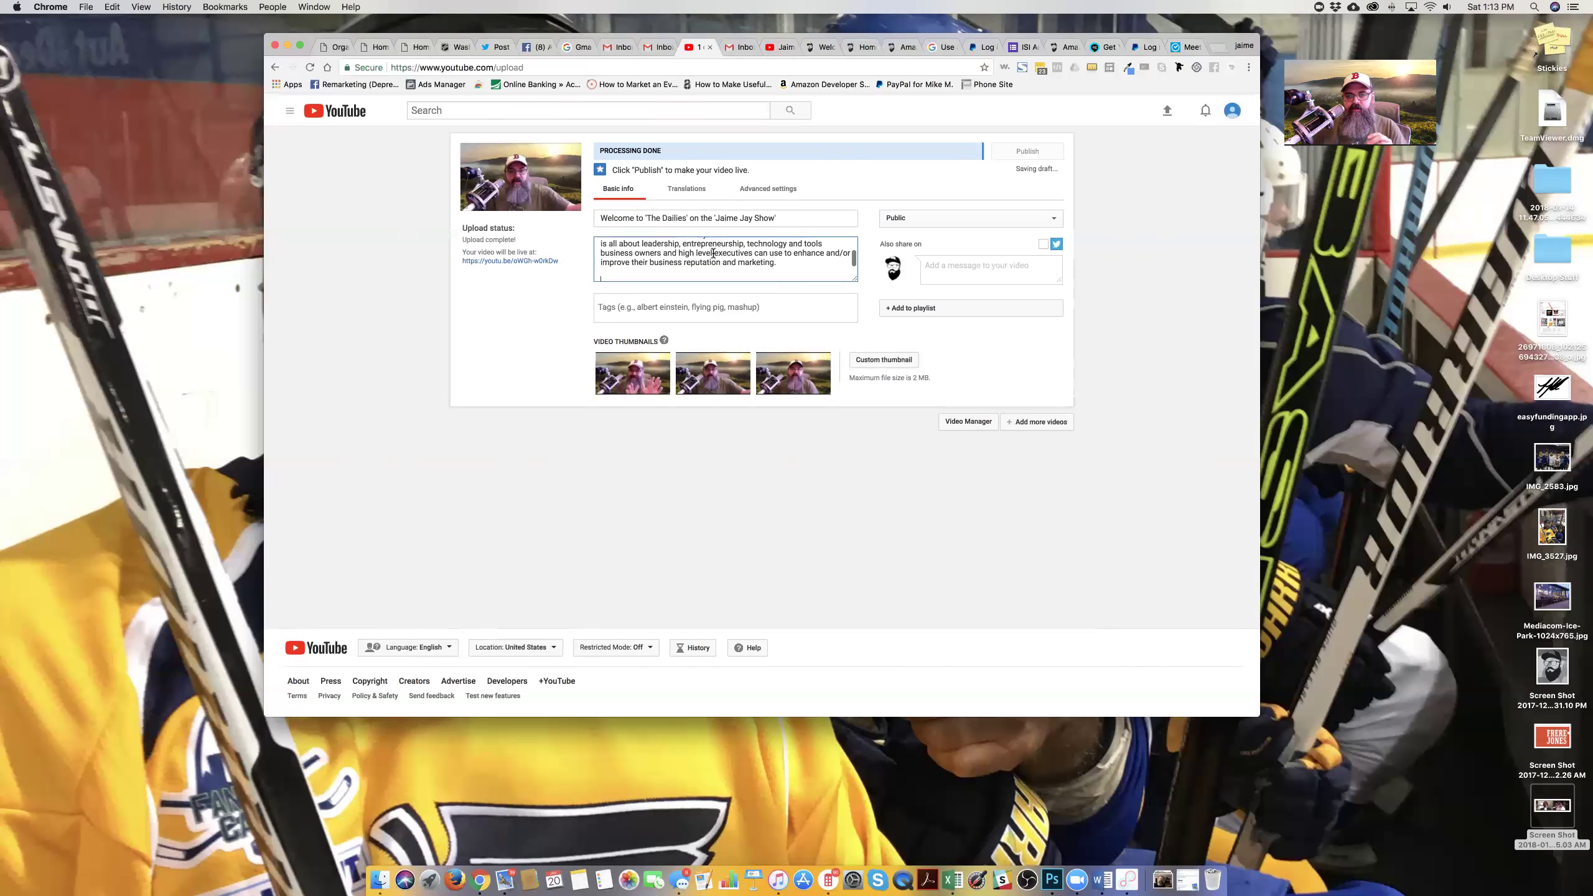
scroll(712, 254, "down", 2)
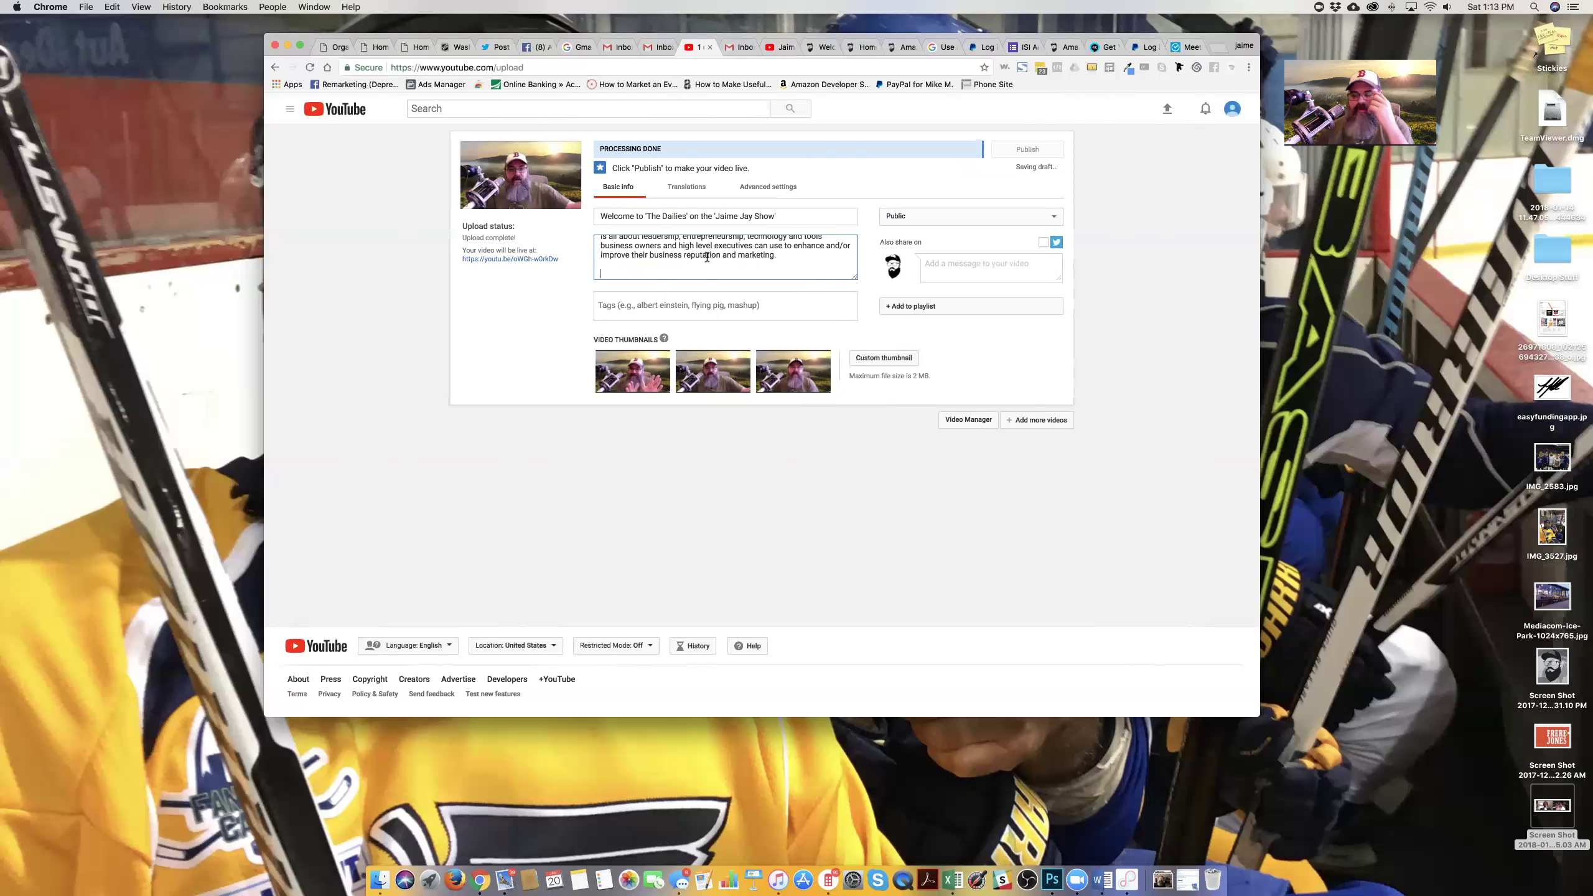
scroll(701, 264, "up", 5)
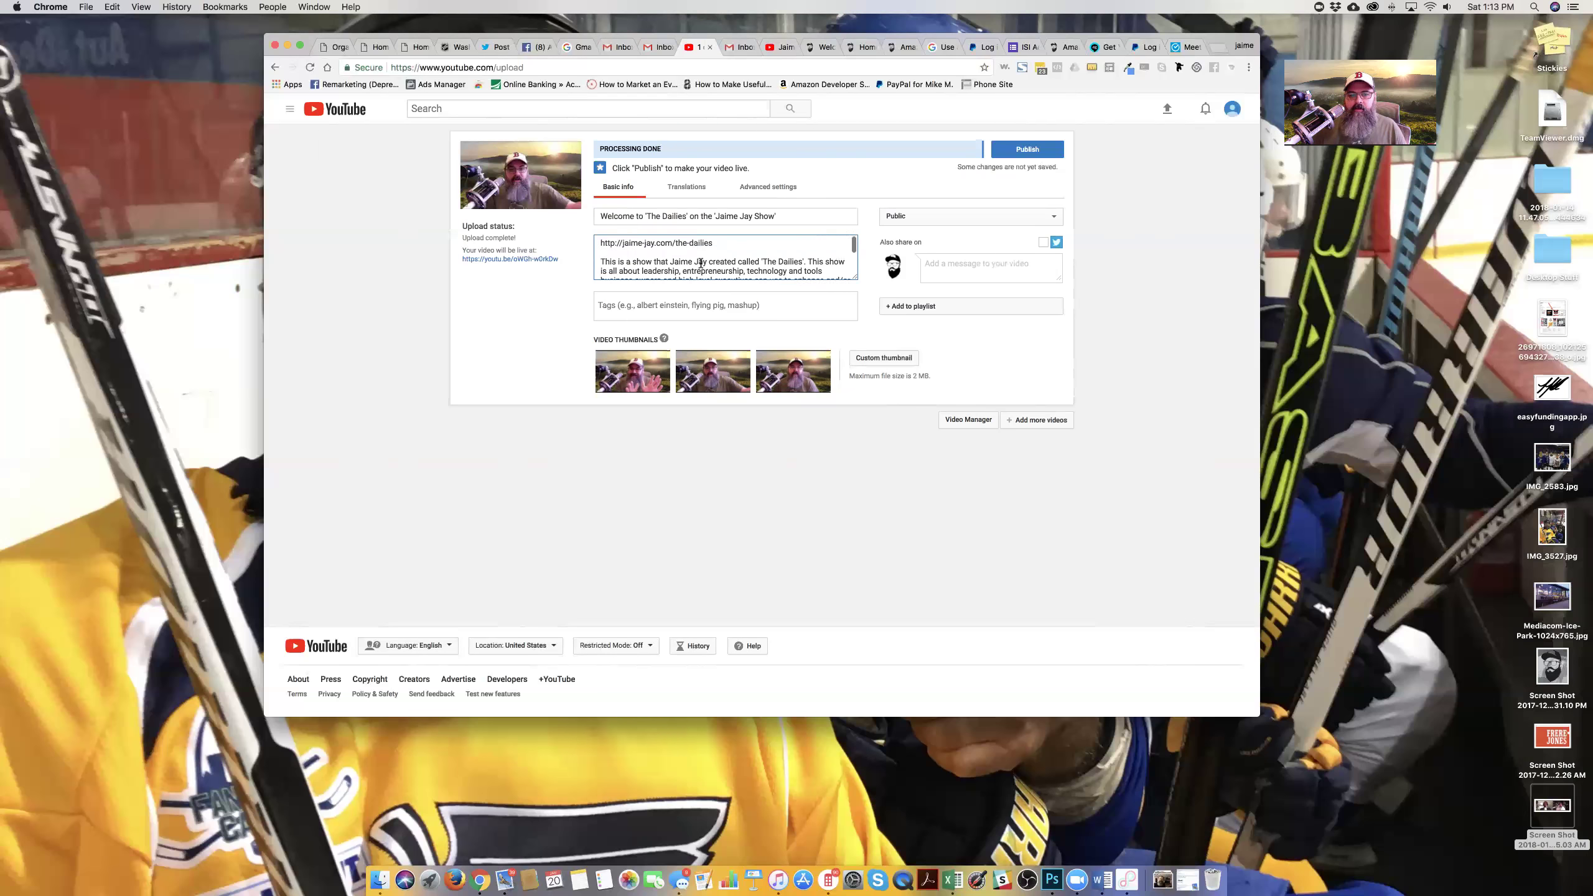
scroll(700, 264, "down", 5)
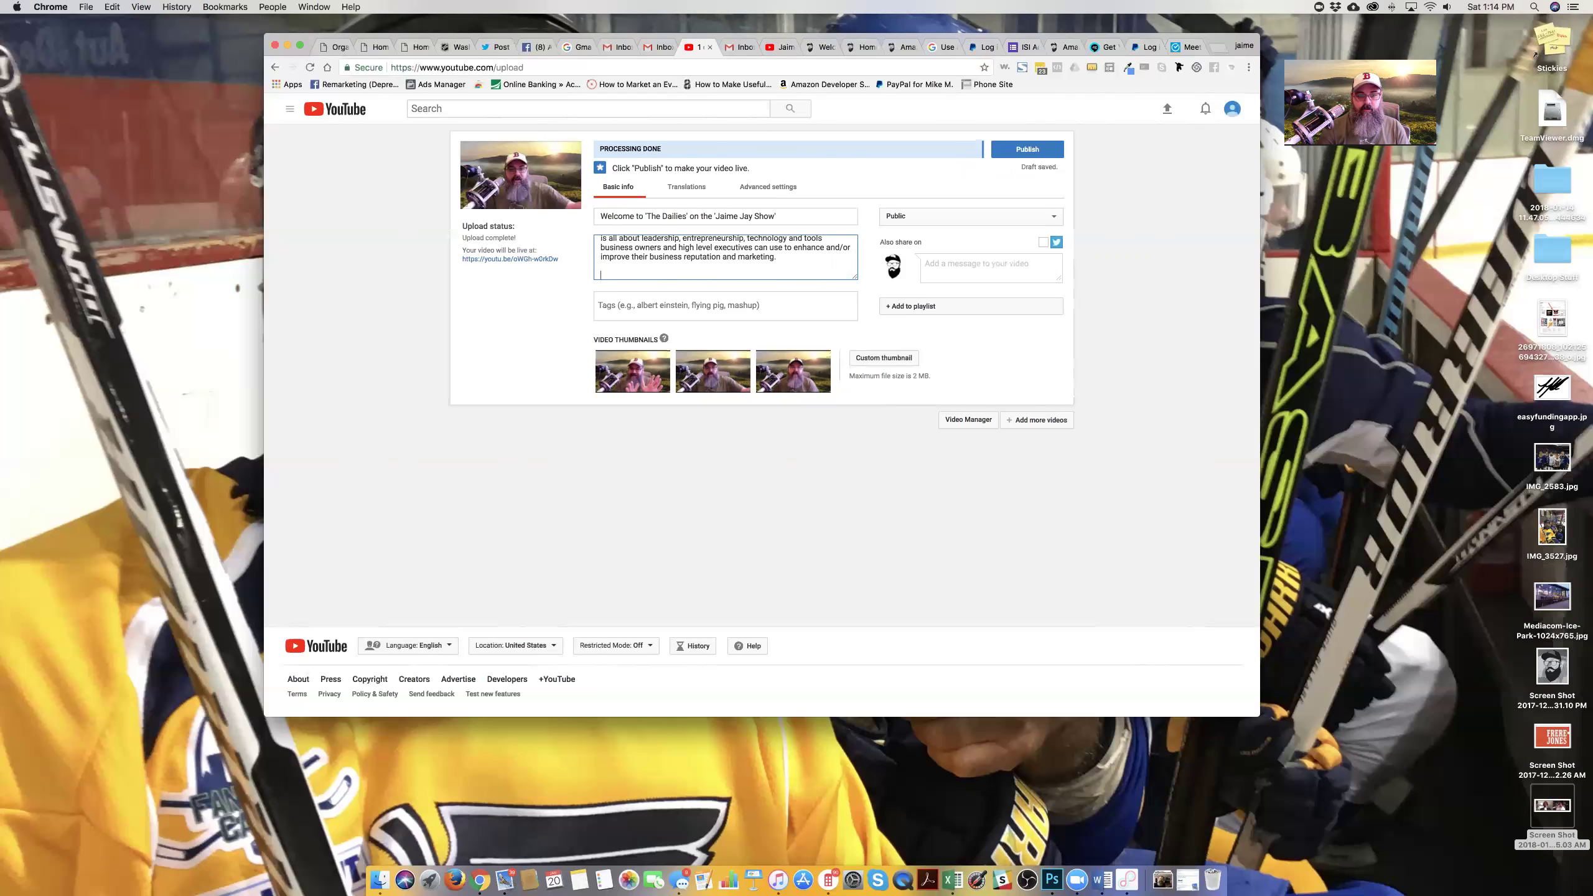
Add a paragraph on subscribing via Amazon as a 'Flash Briefing', iTunes, or simply visiting the site
type("You can learn more")
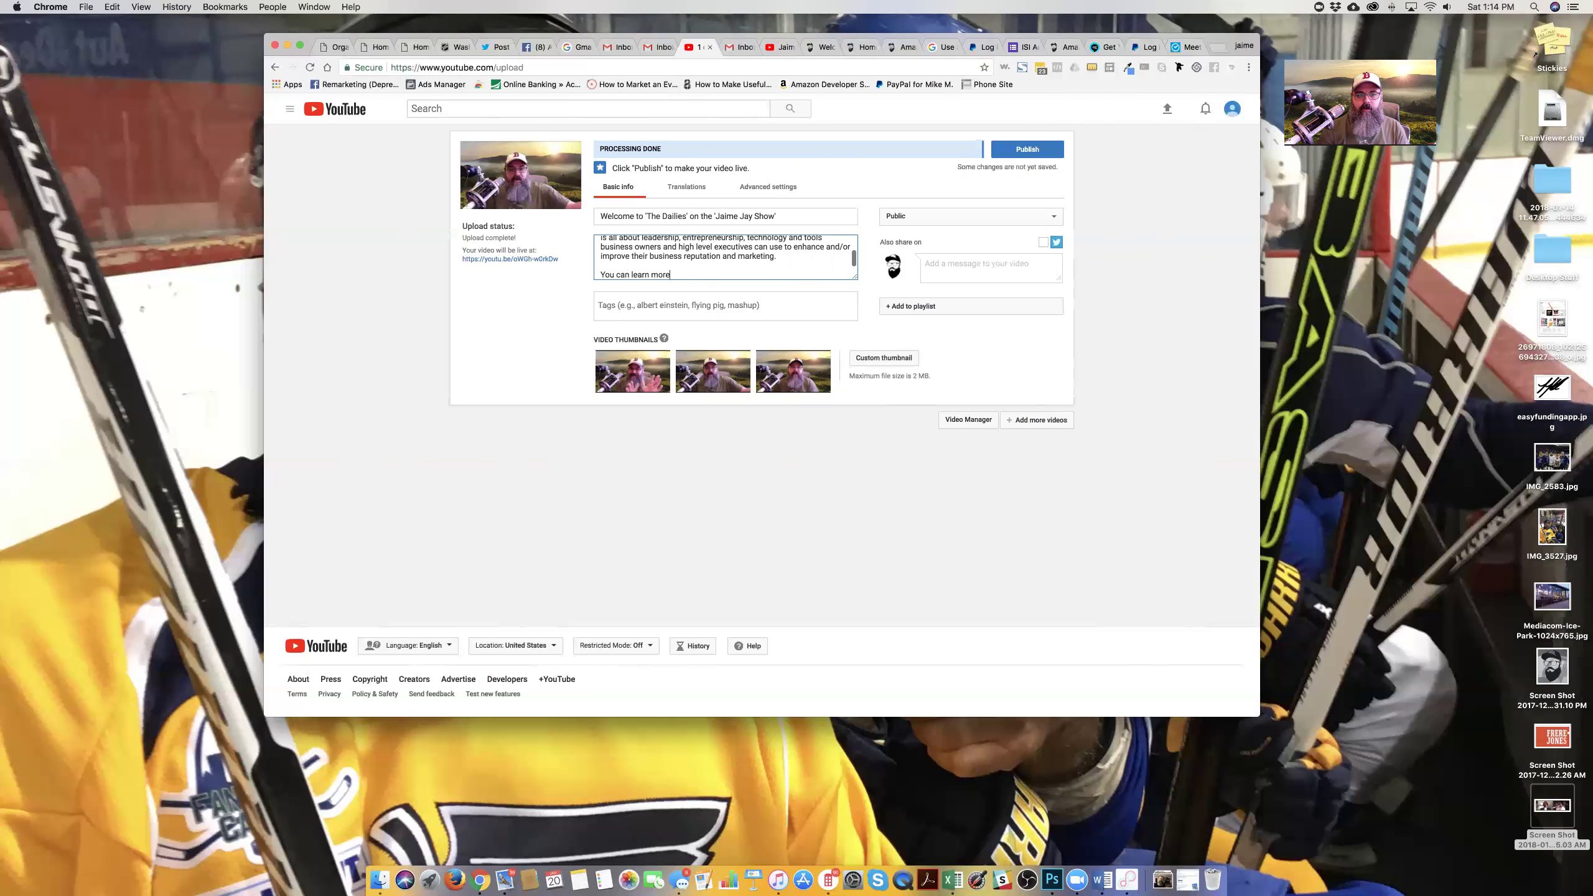
type(" about how to scus")
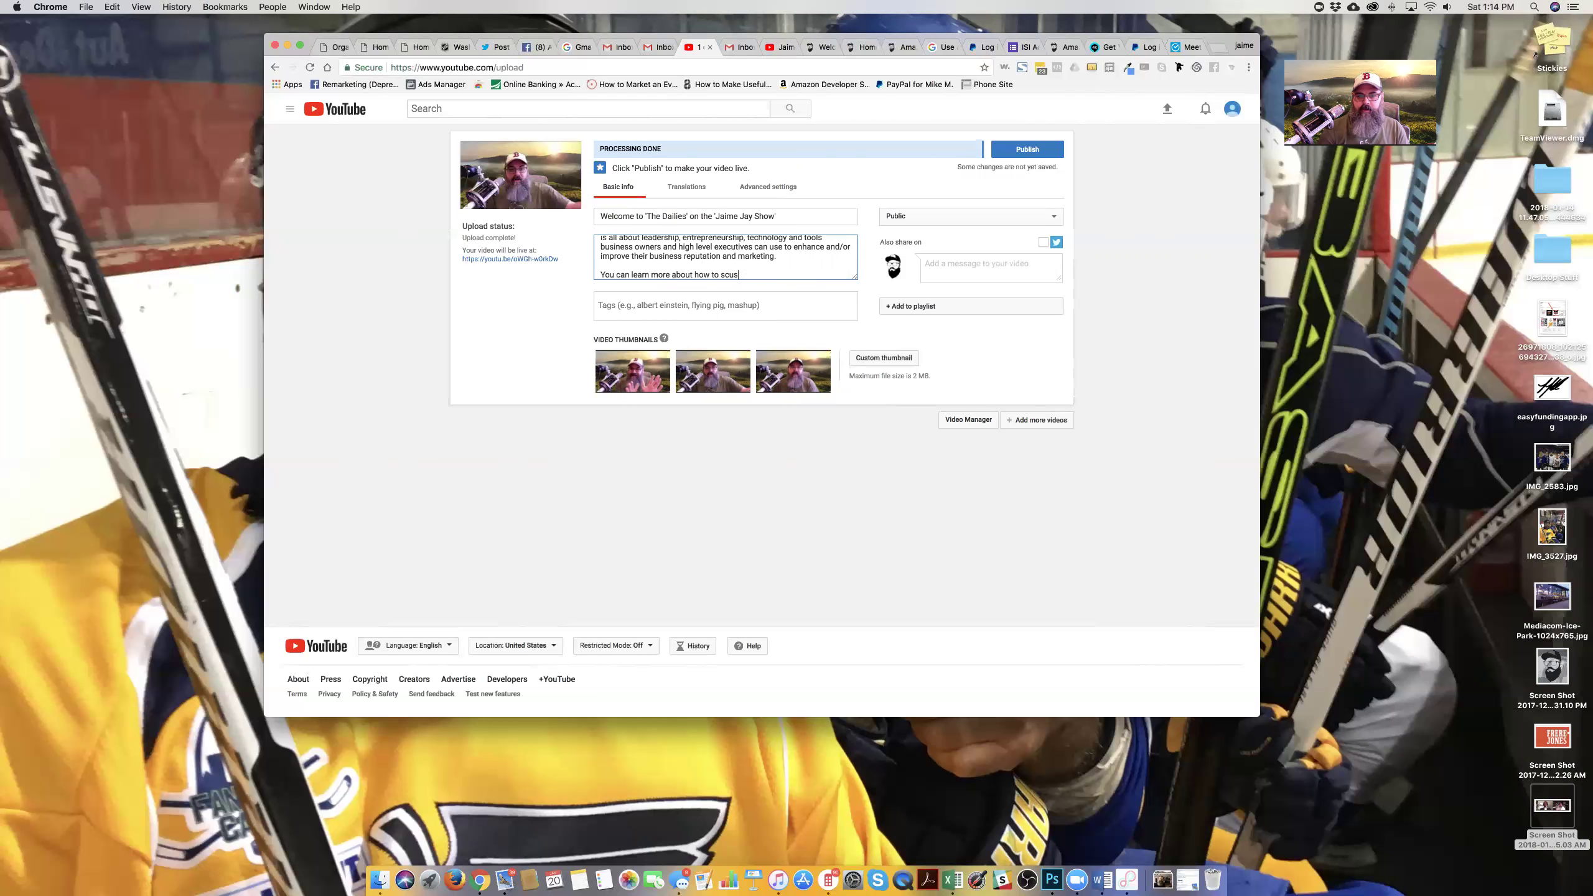
key("BackSpace")
key("BackSpace")
key("BackSpace")
type("usbscribe to")
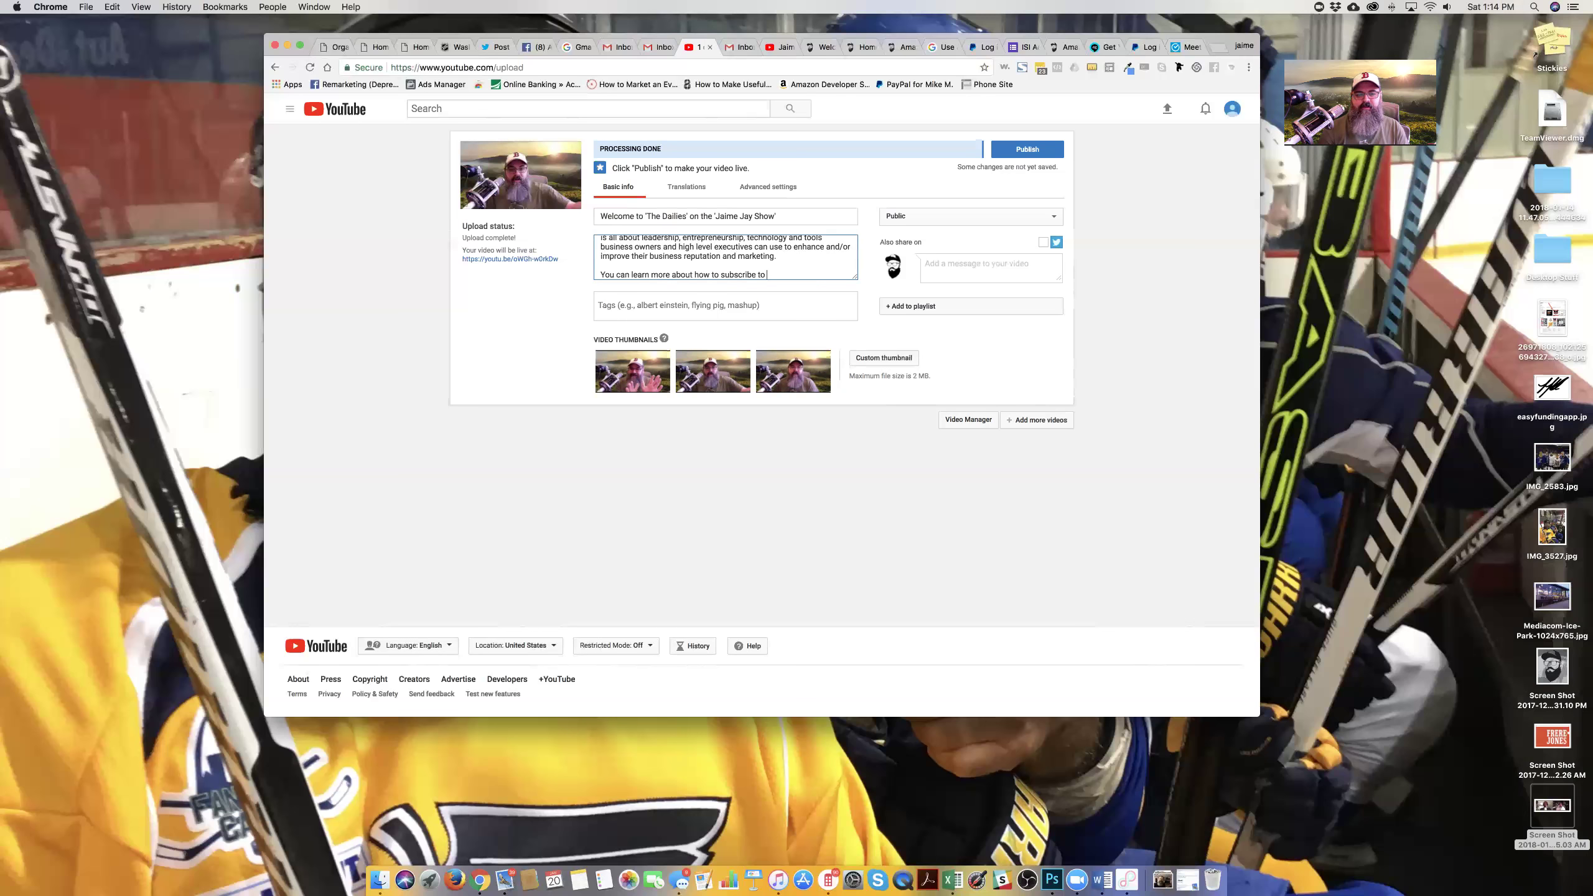
type(" my show ")
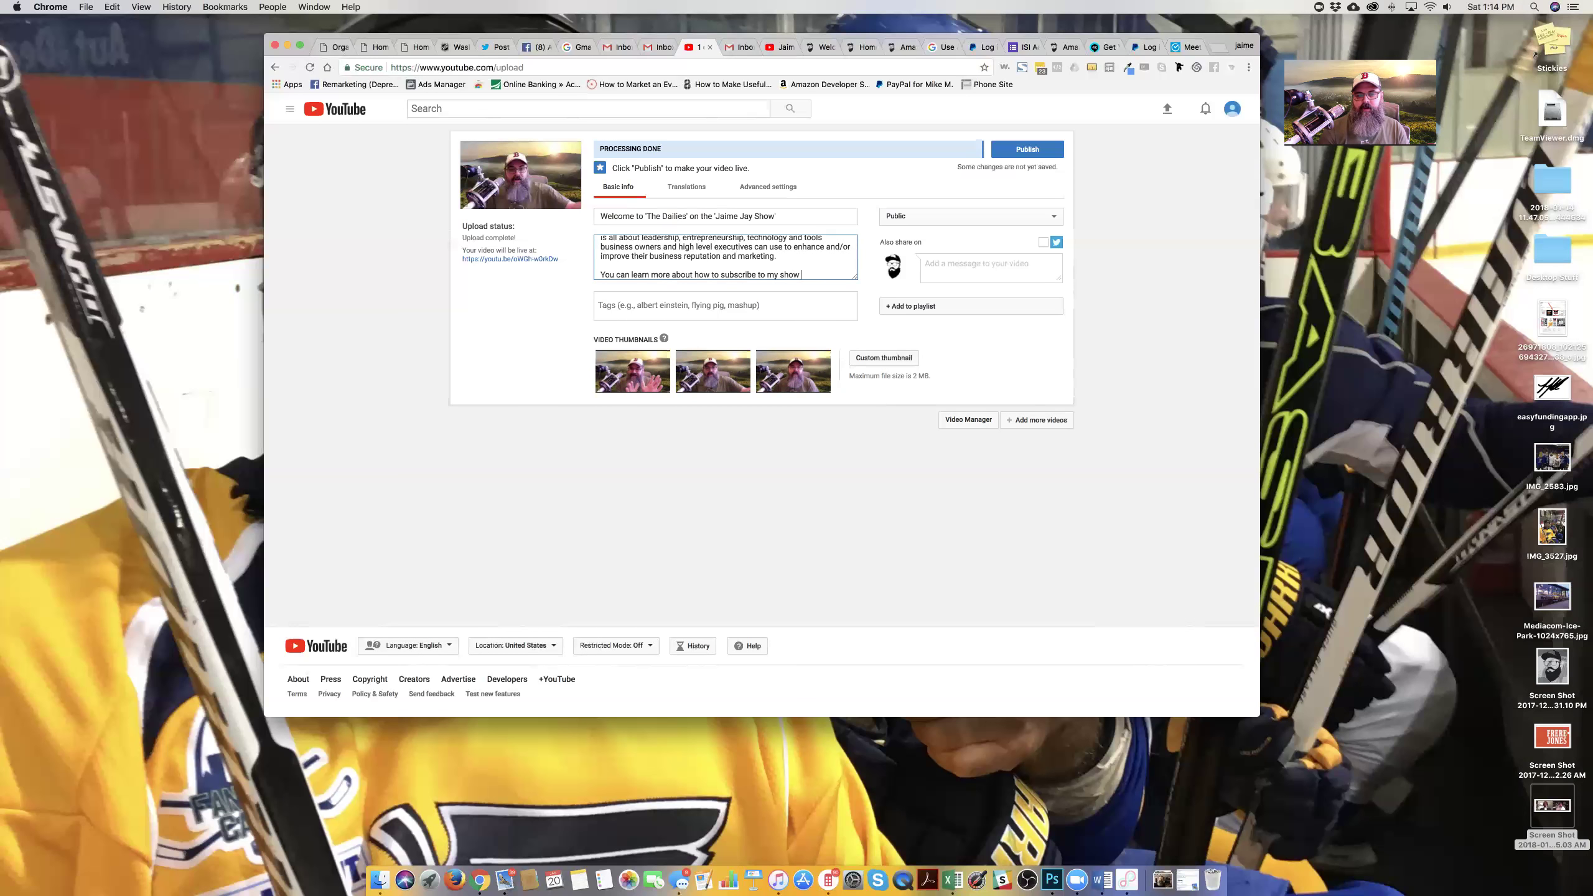
type("on Amazon")
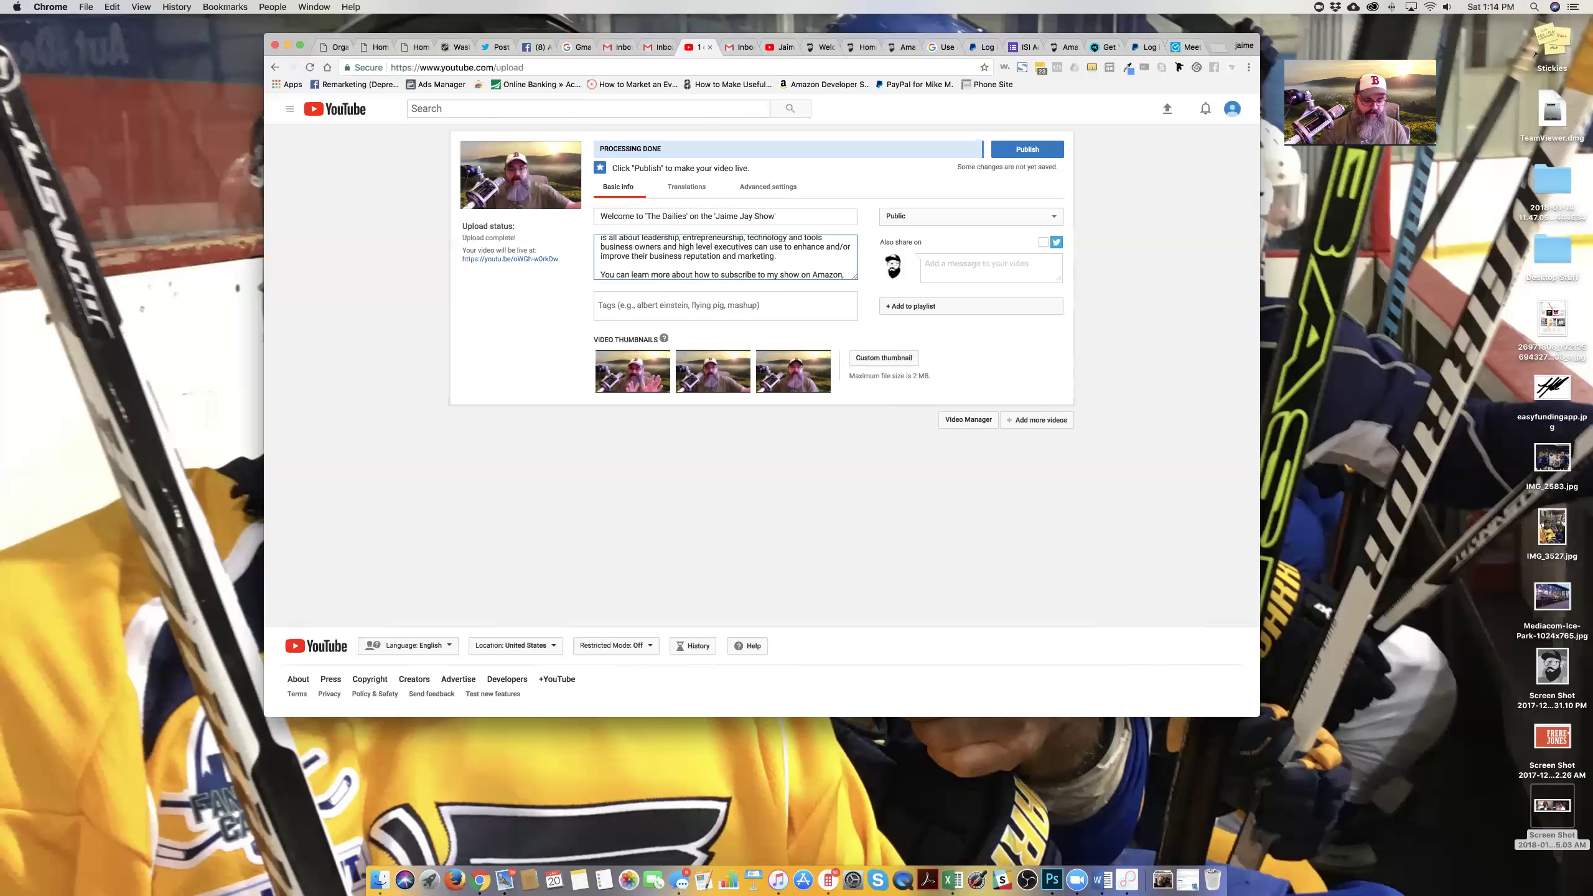
type(", (it's a call")
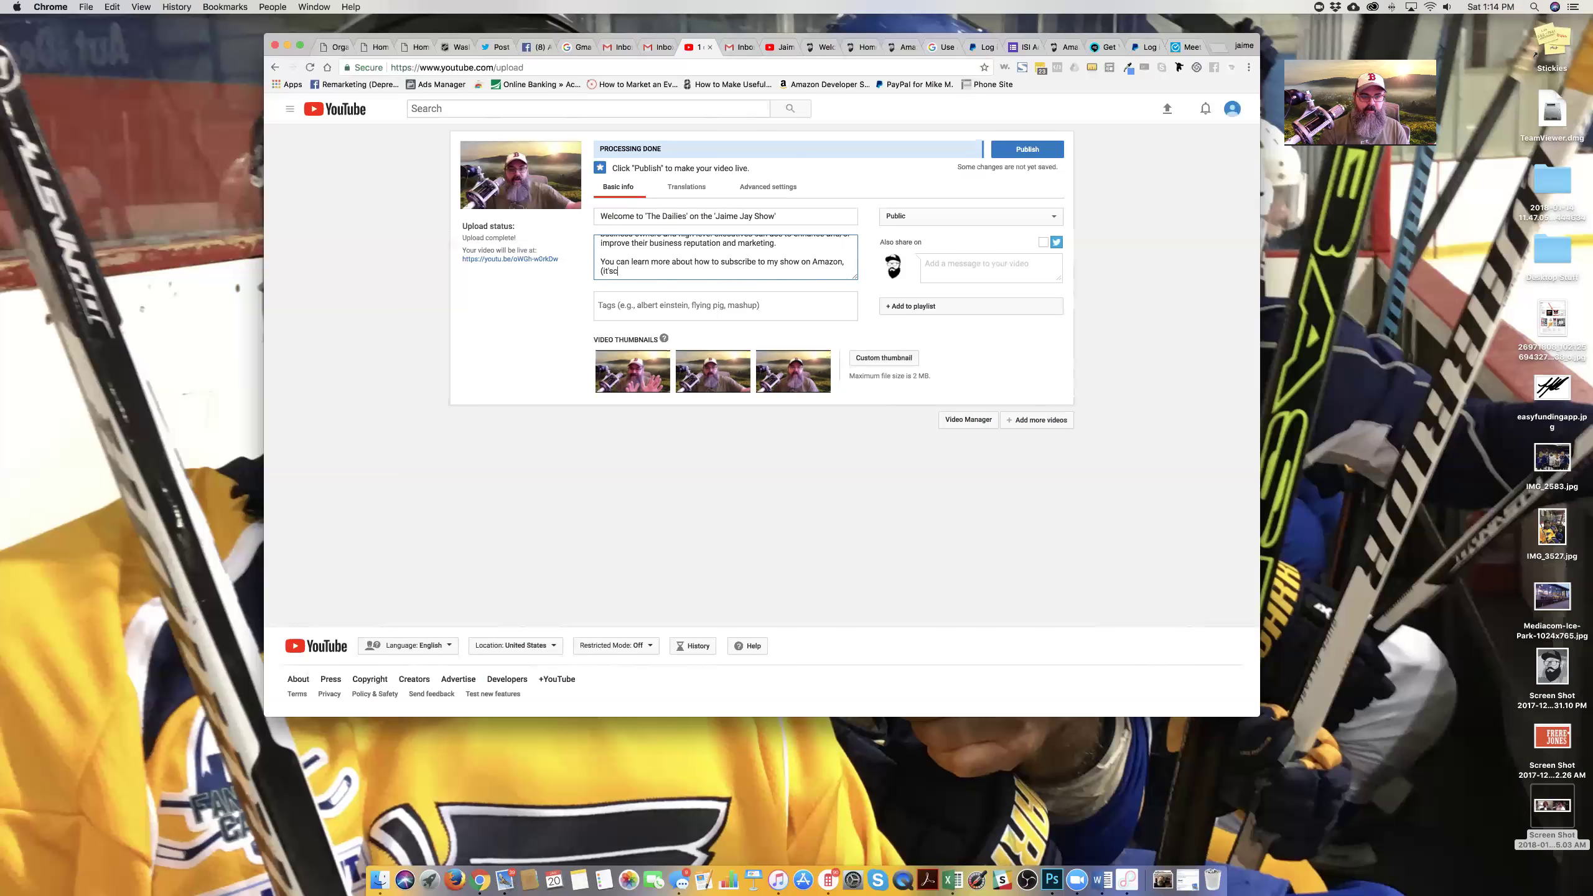
type("called a 'Fls")
key("BackSpace")
type("ash Briefing")
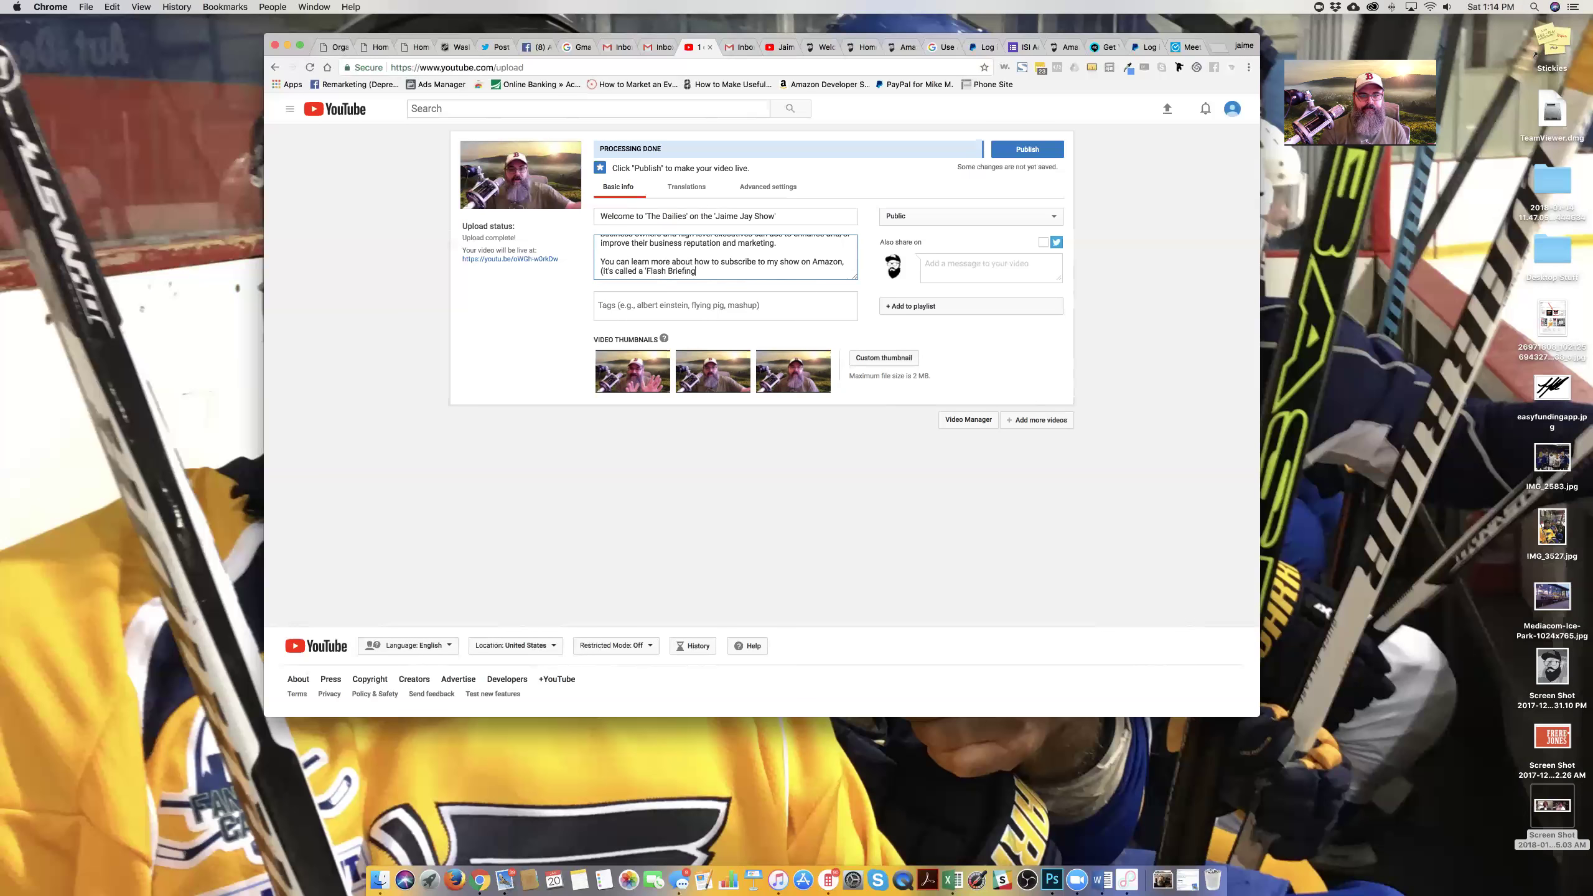
type("' - and I go into this more")
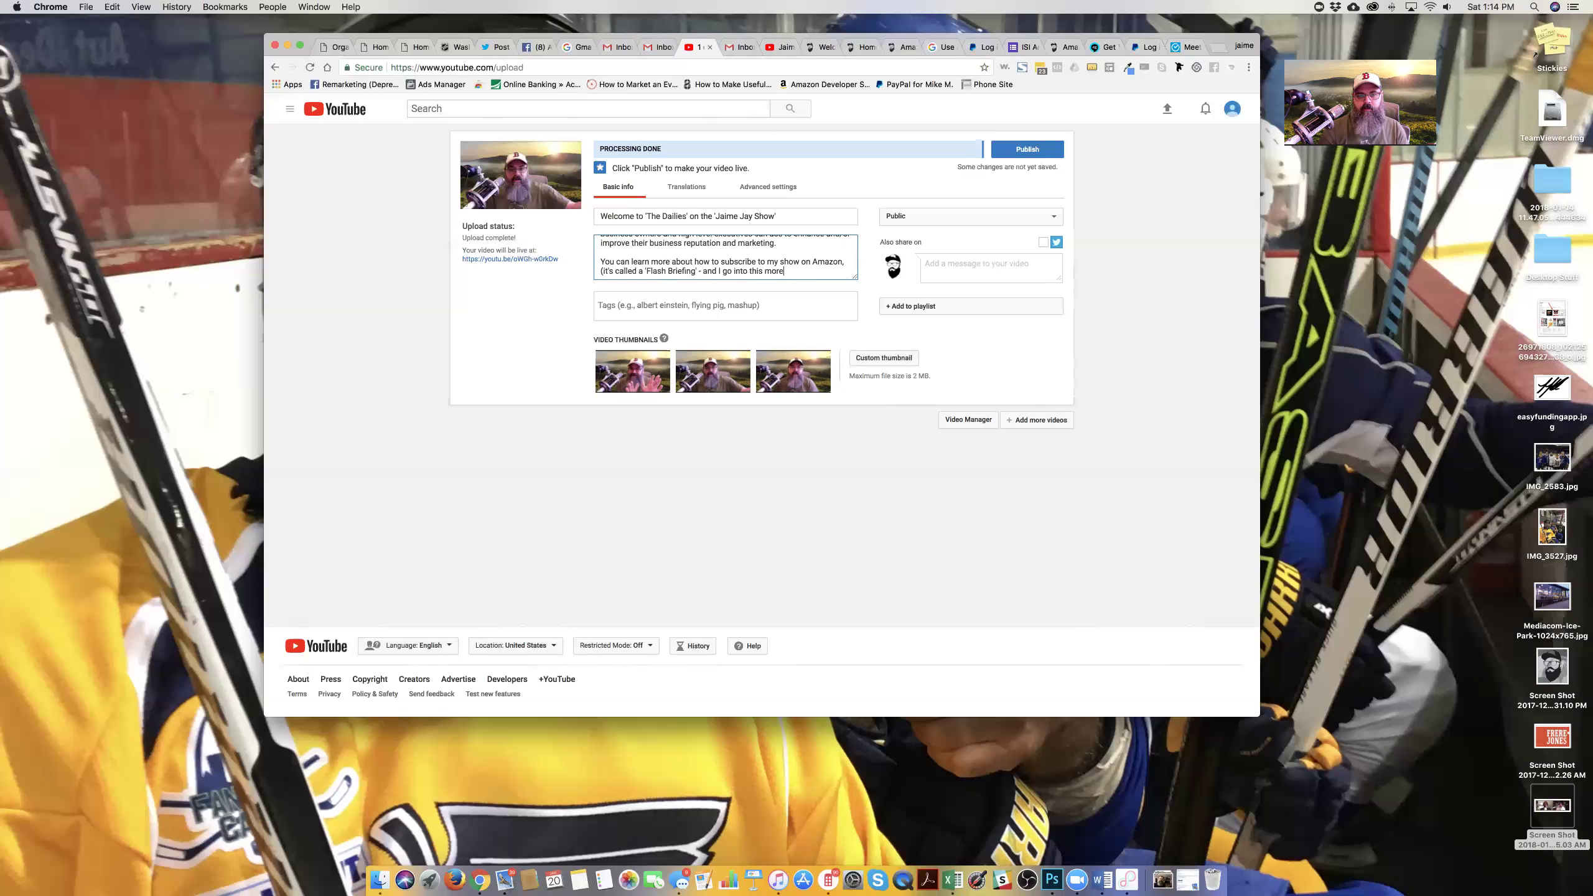
type(" on ")
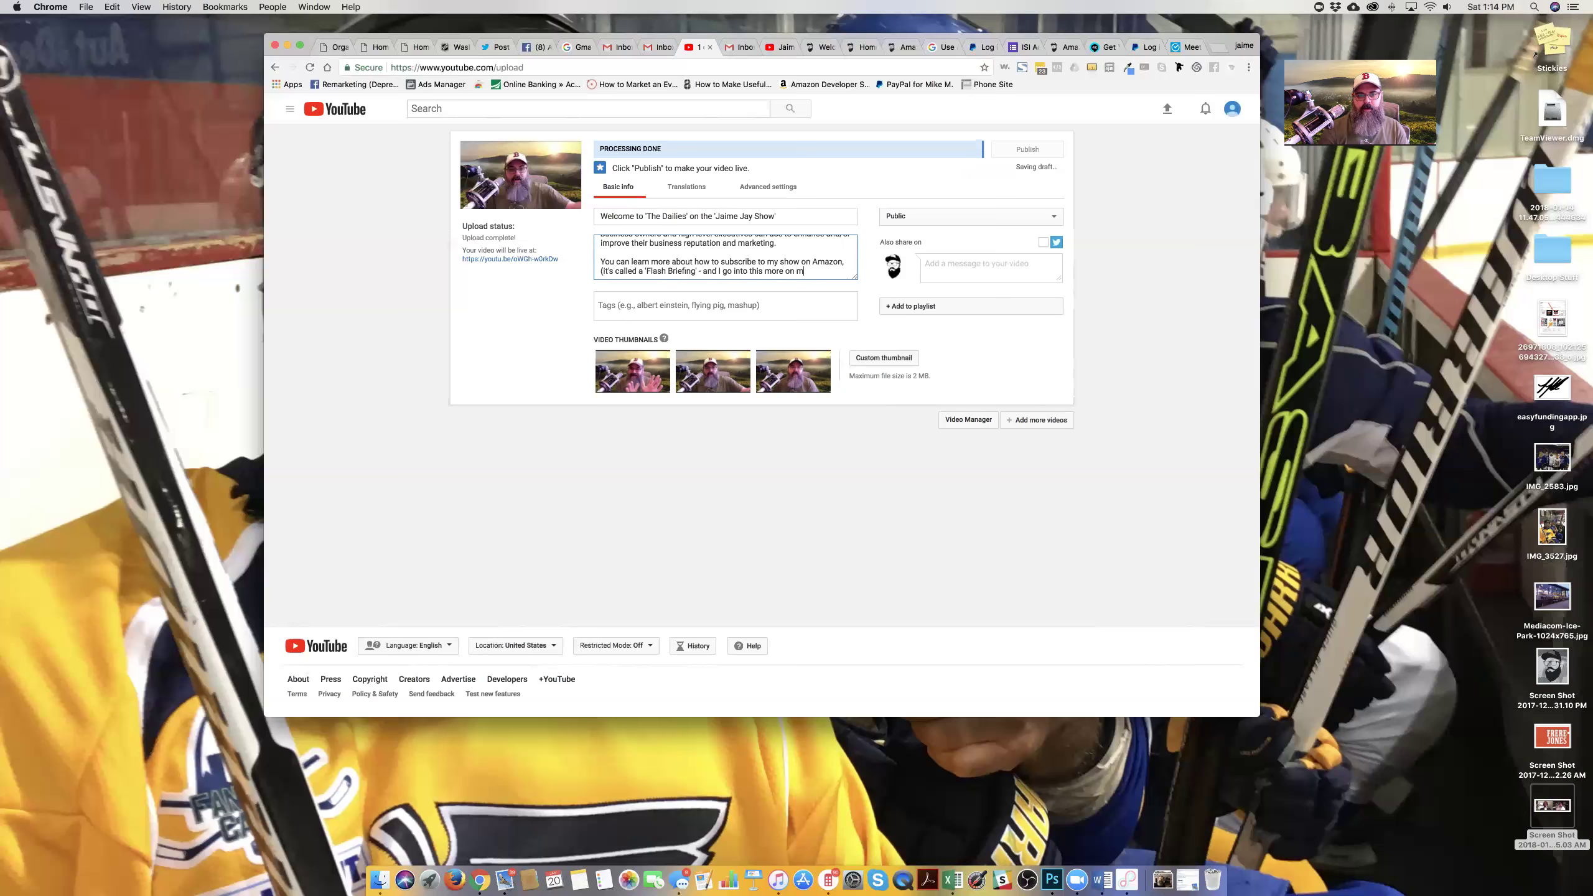
type("my next epis")
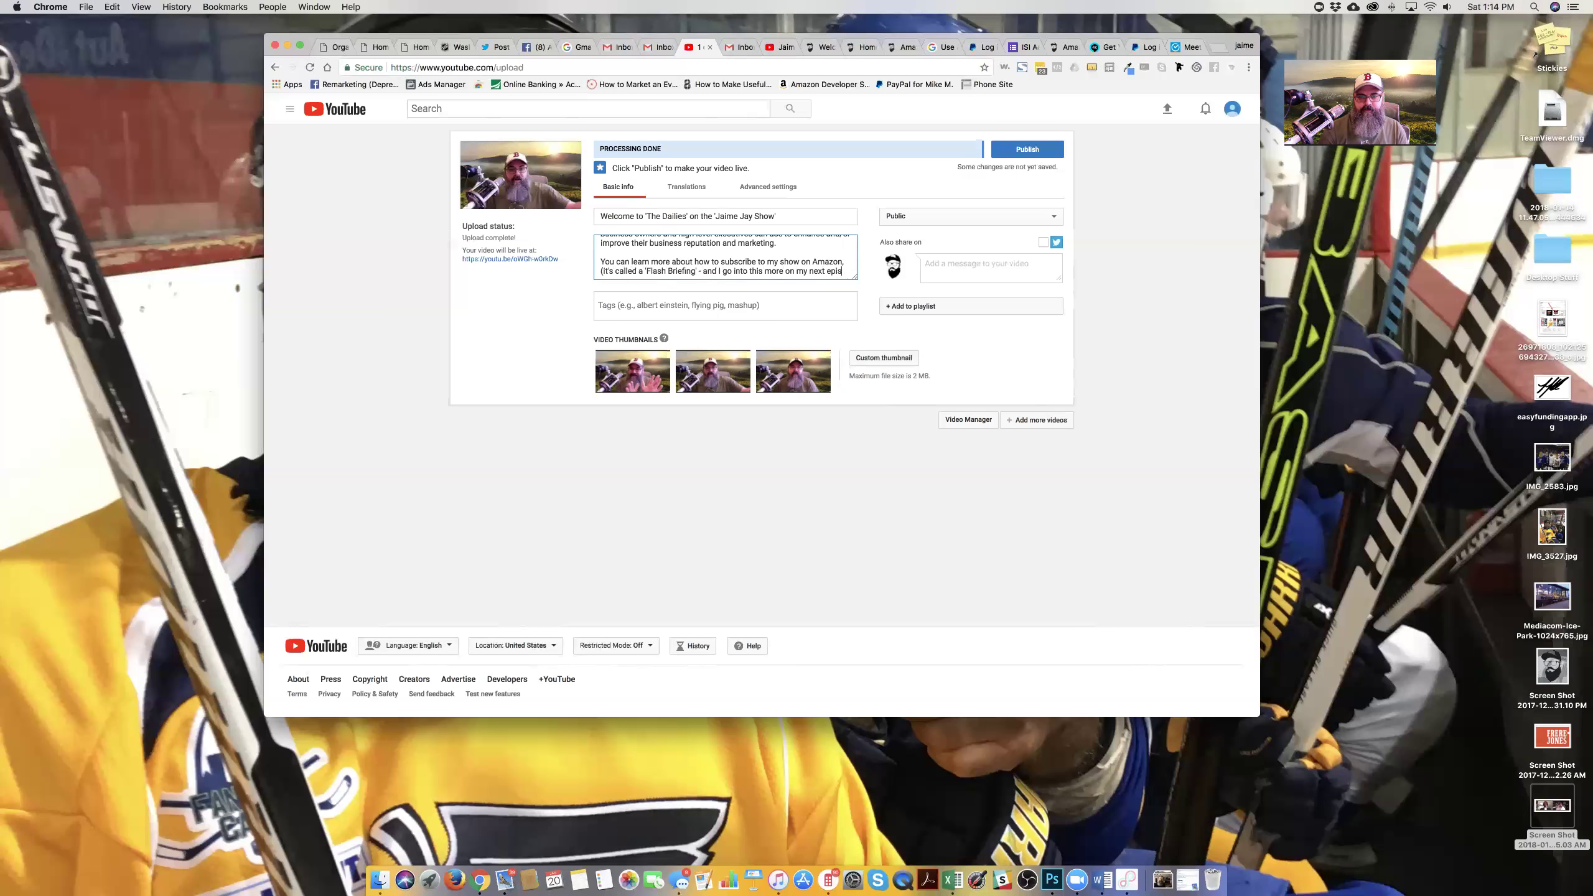
type("ode")
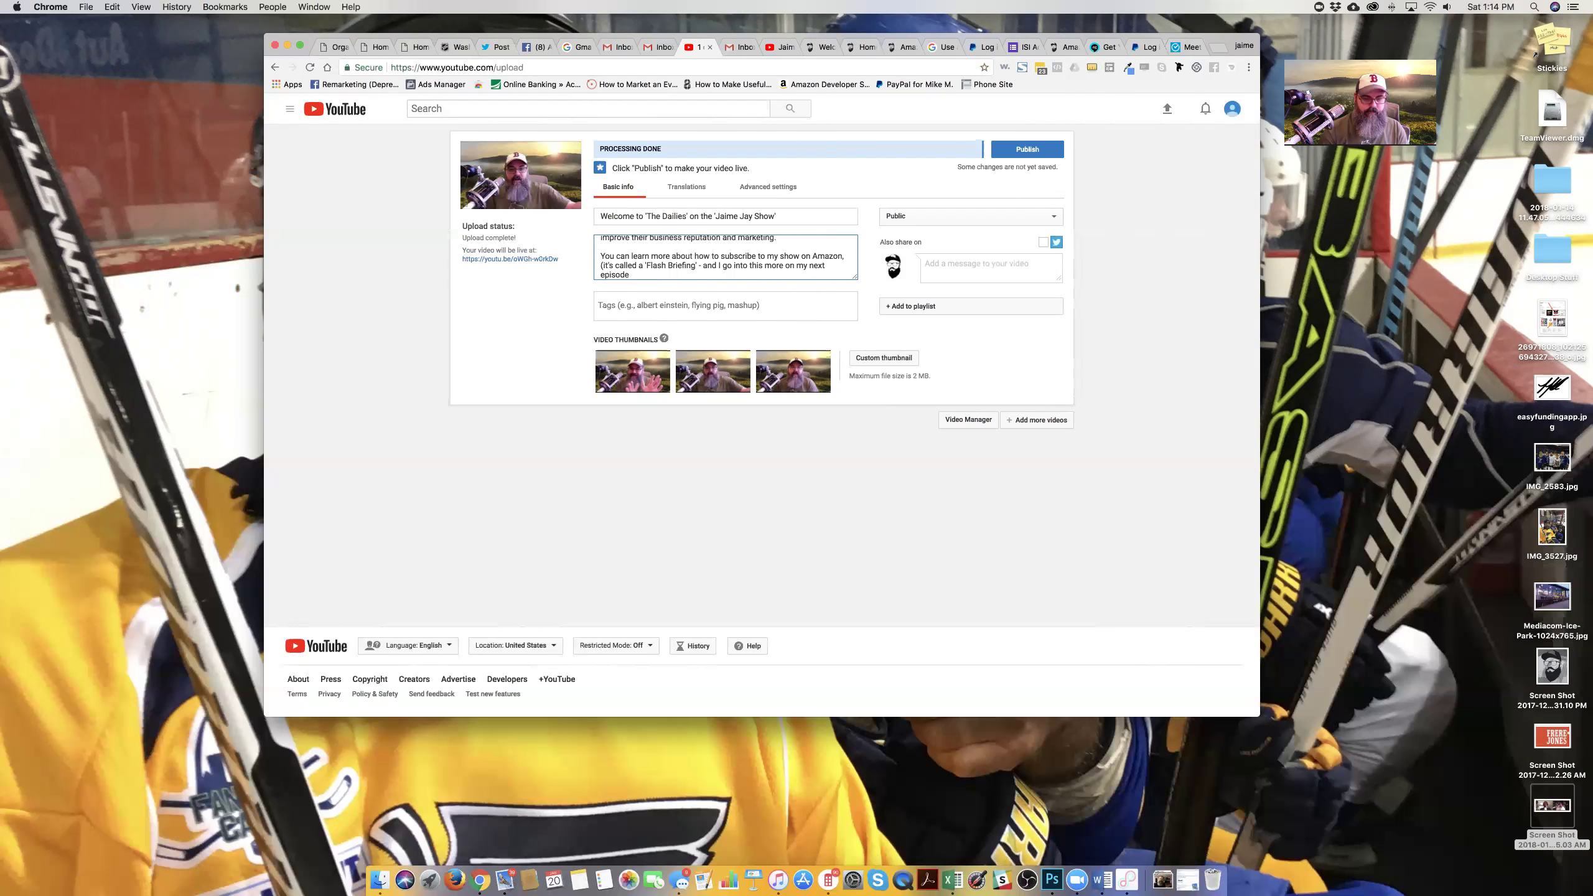
type(") or iTU")
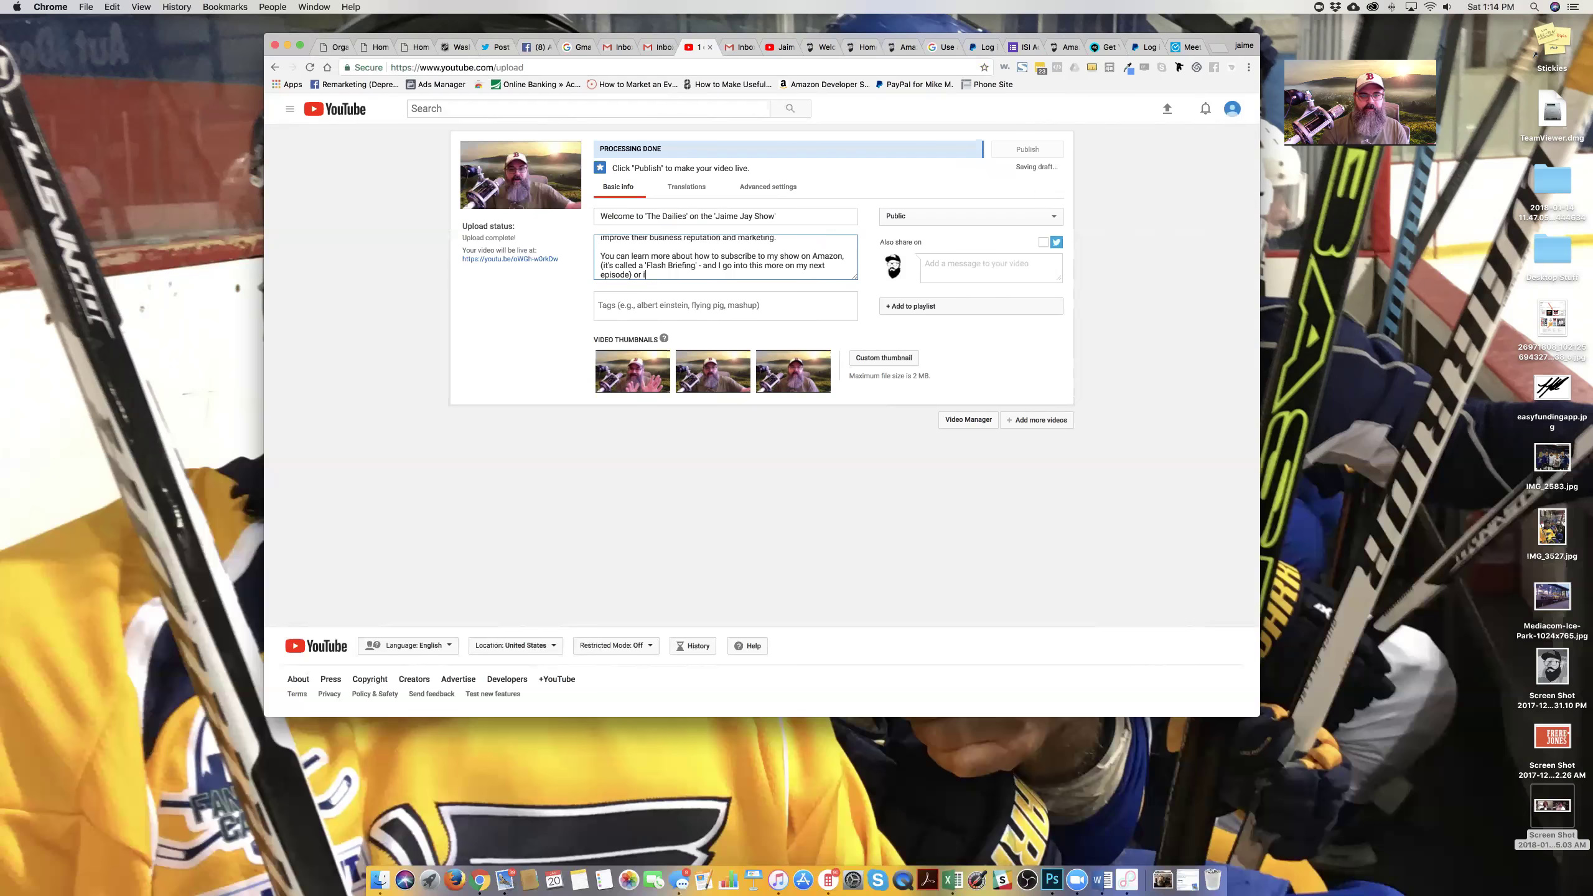
key("BackSpace")
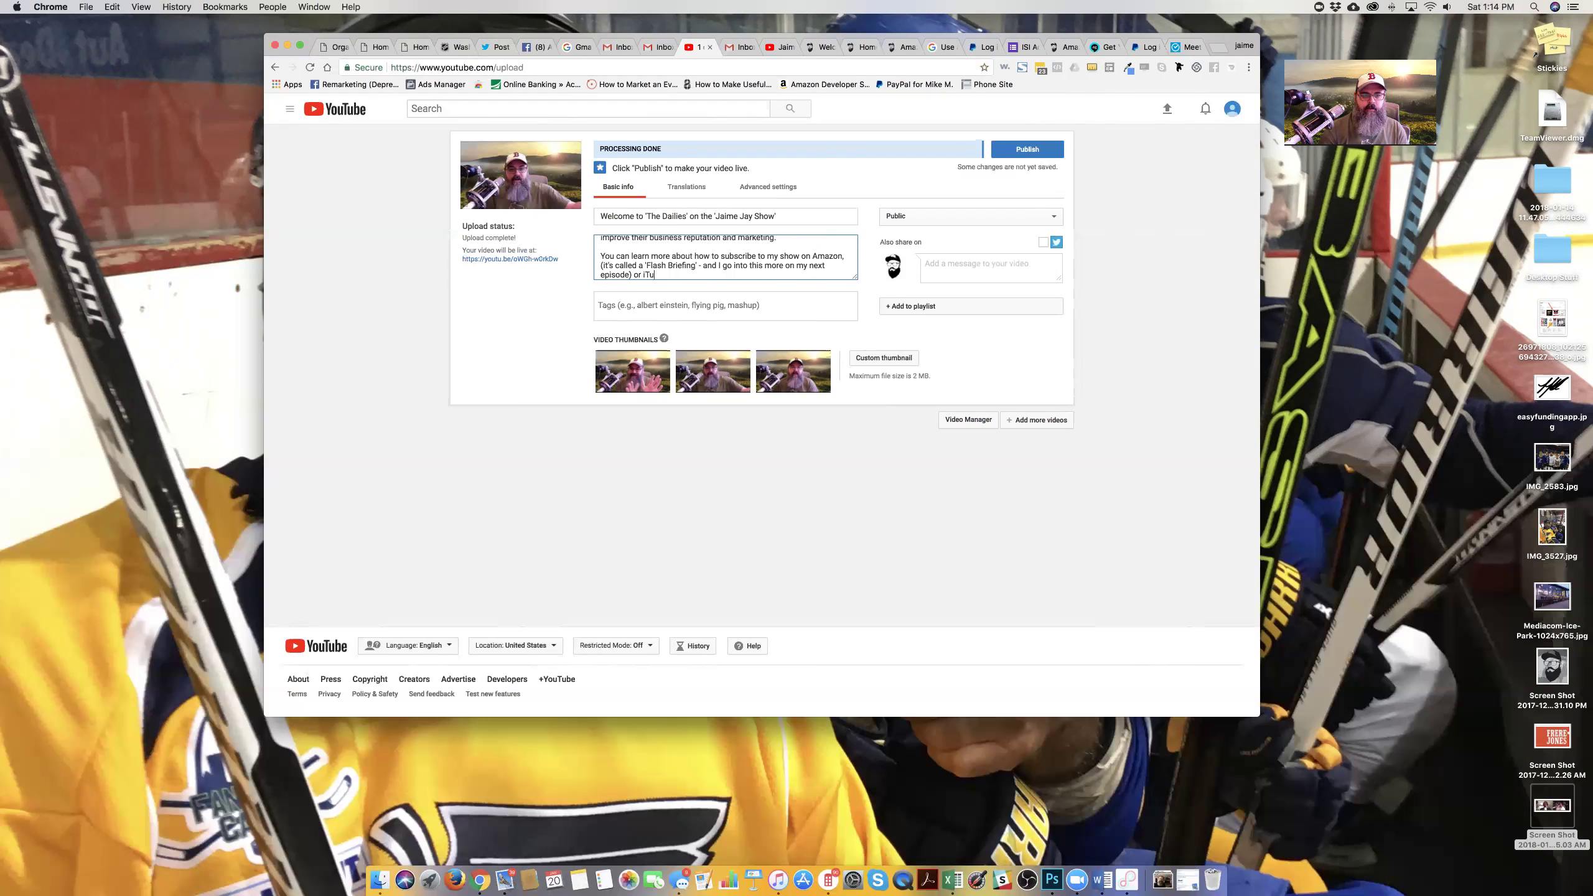
type("unes or just simply visit my site.")
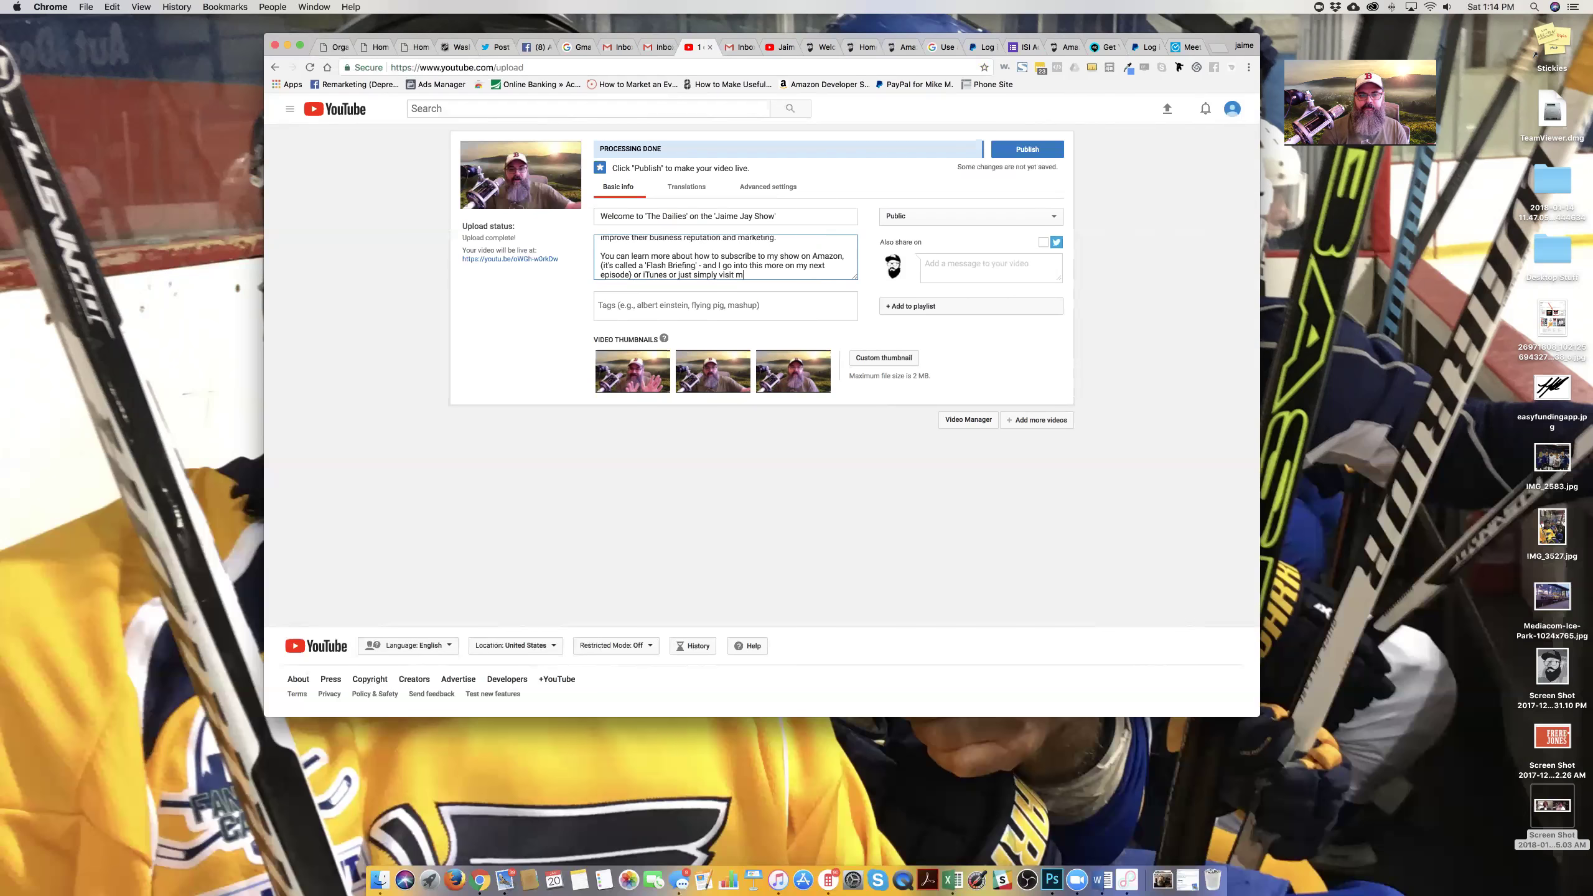
Add three tags: the show's name, the host's name, and the 'The Dailies' series title
left_click(724, 312)
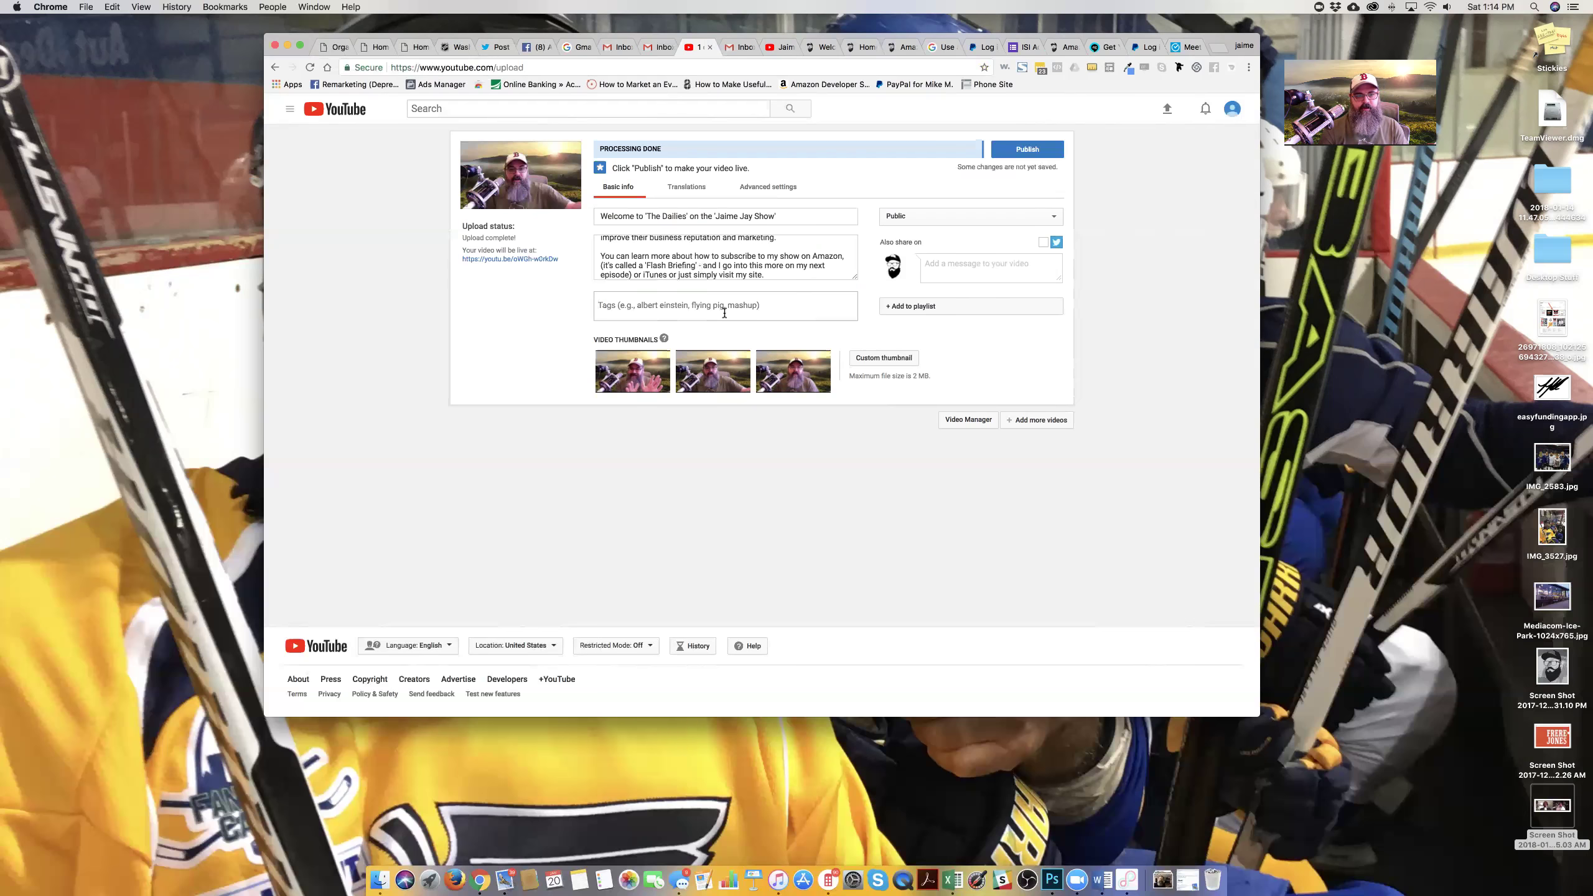
type("The Jaime ")
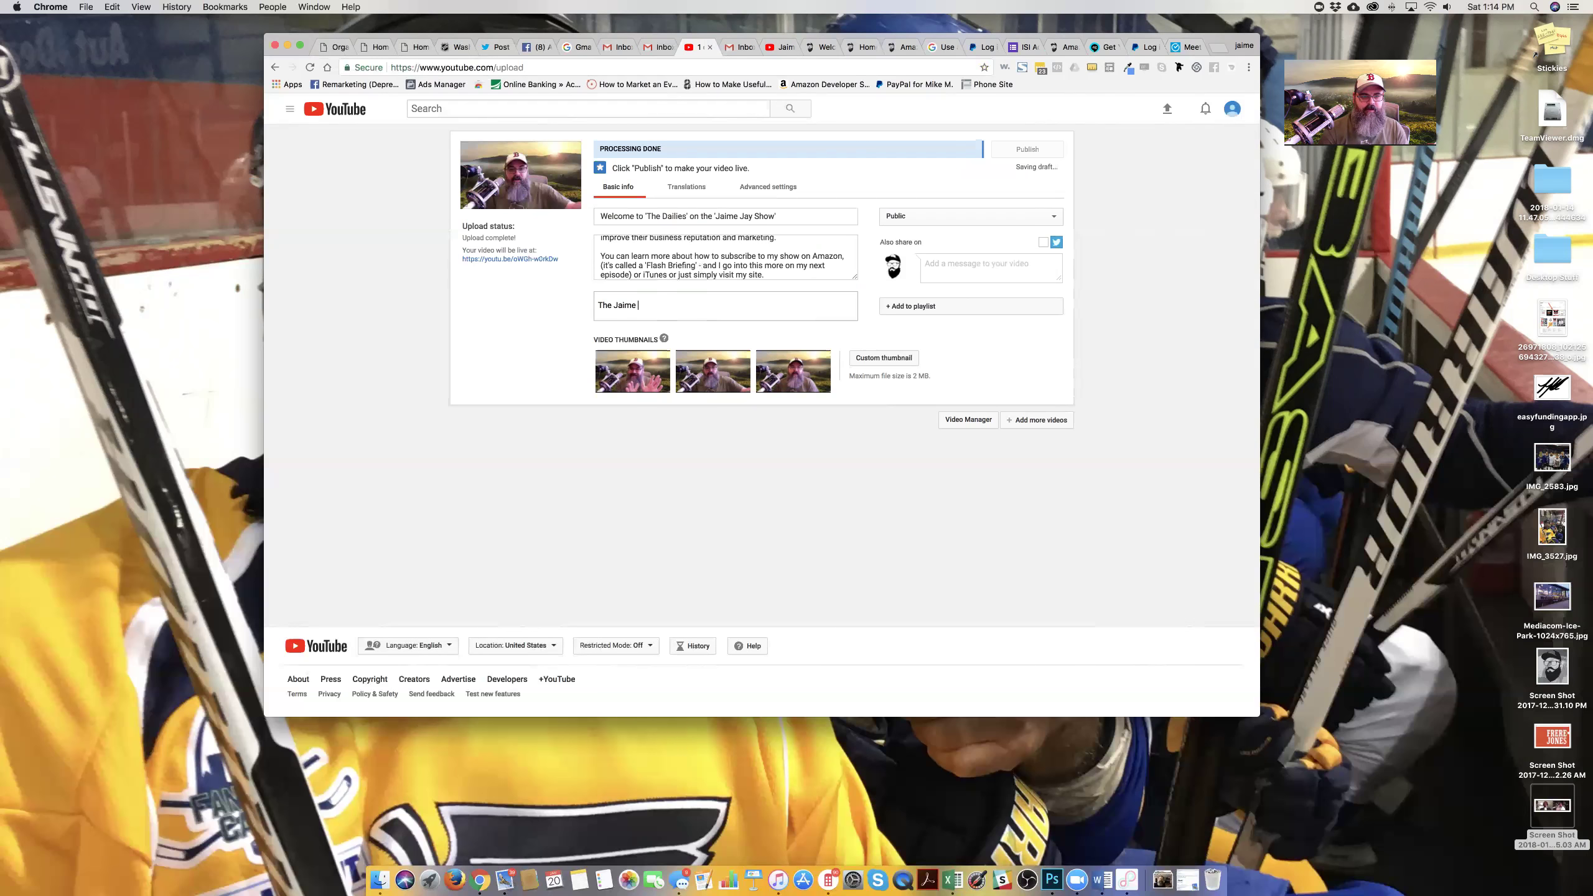
type("Jay Show")
key("Return")
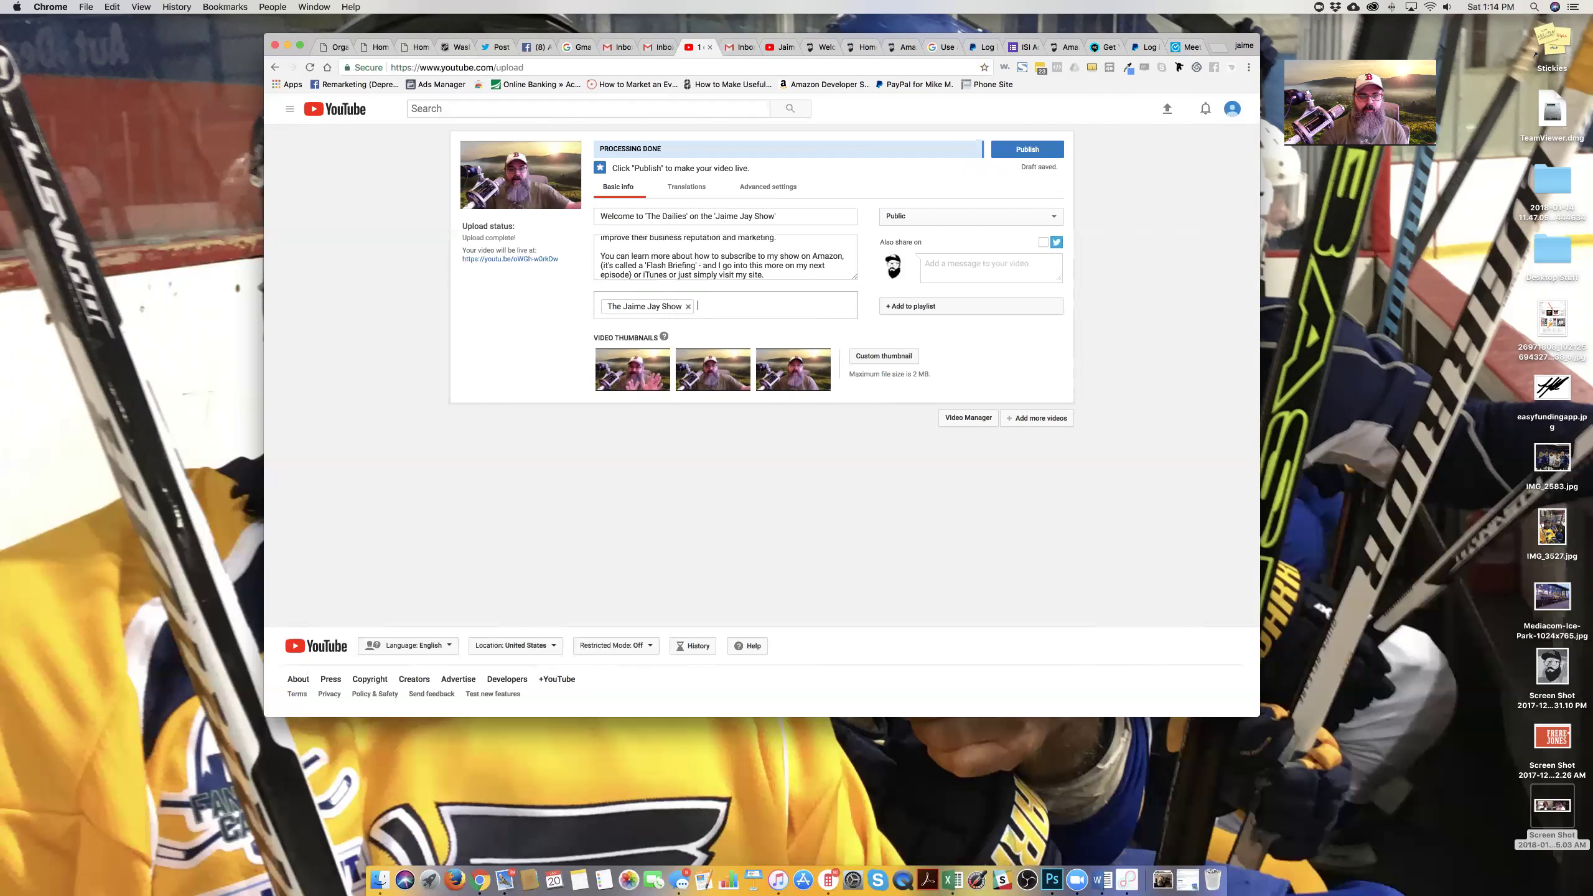
type("Jaime Jay")
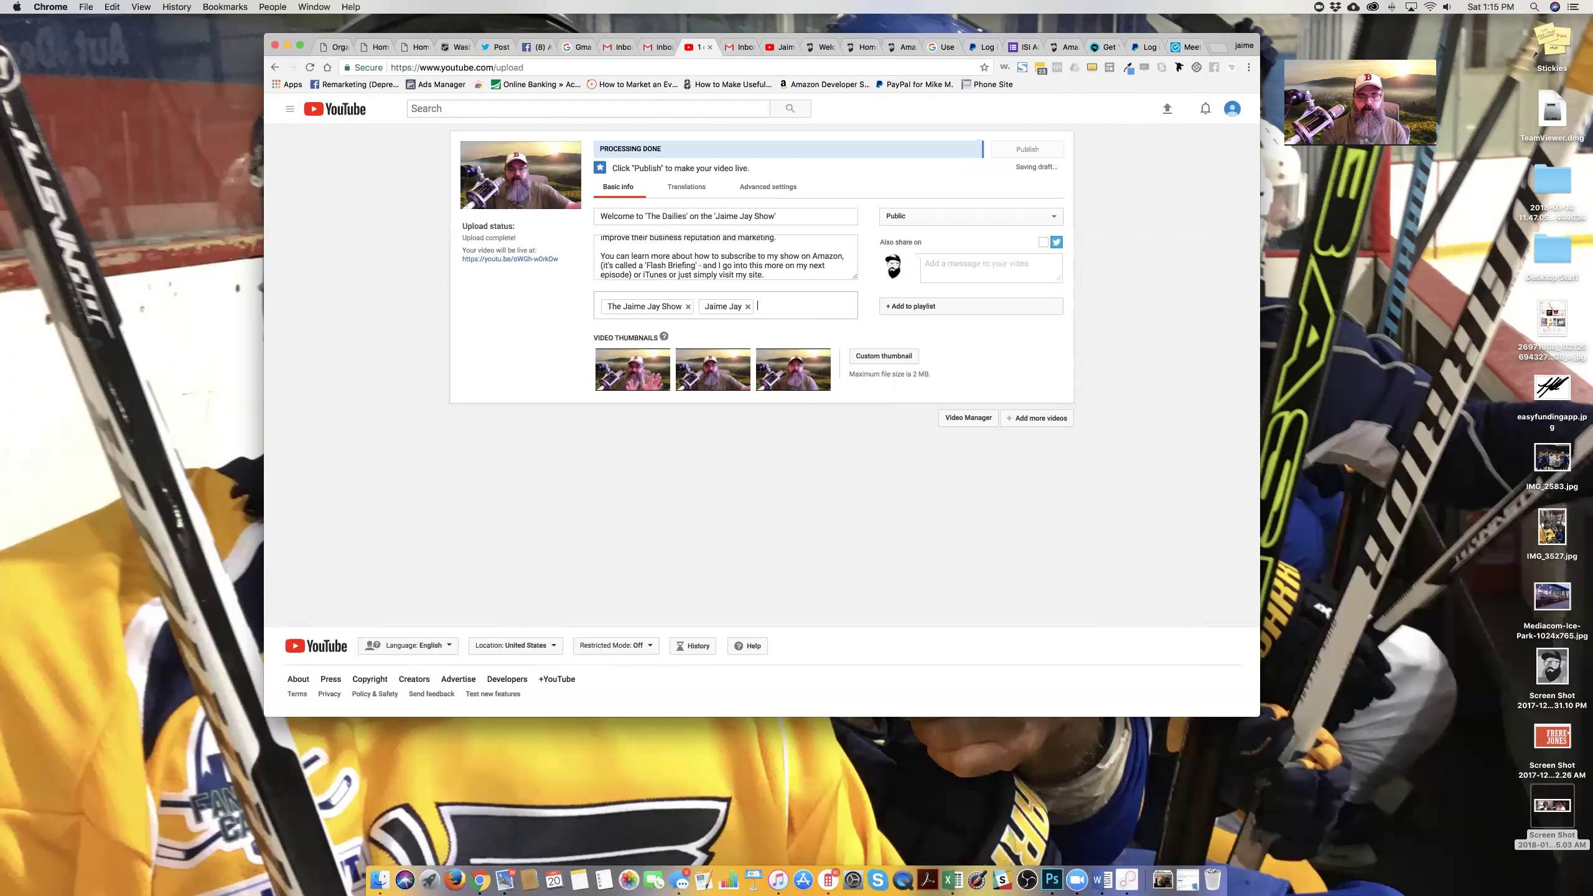
type(",Th")
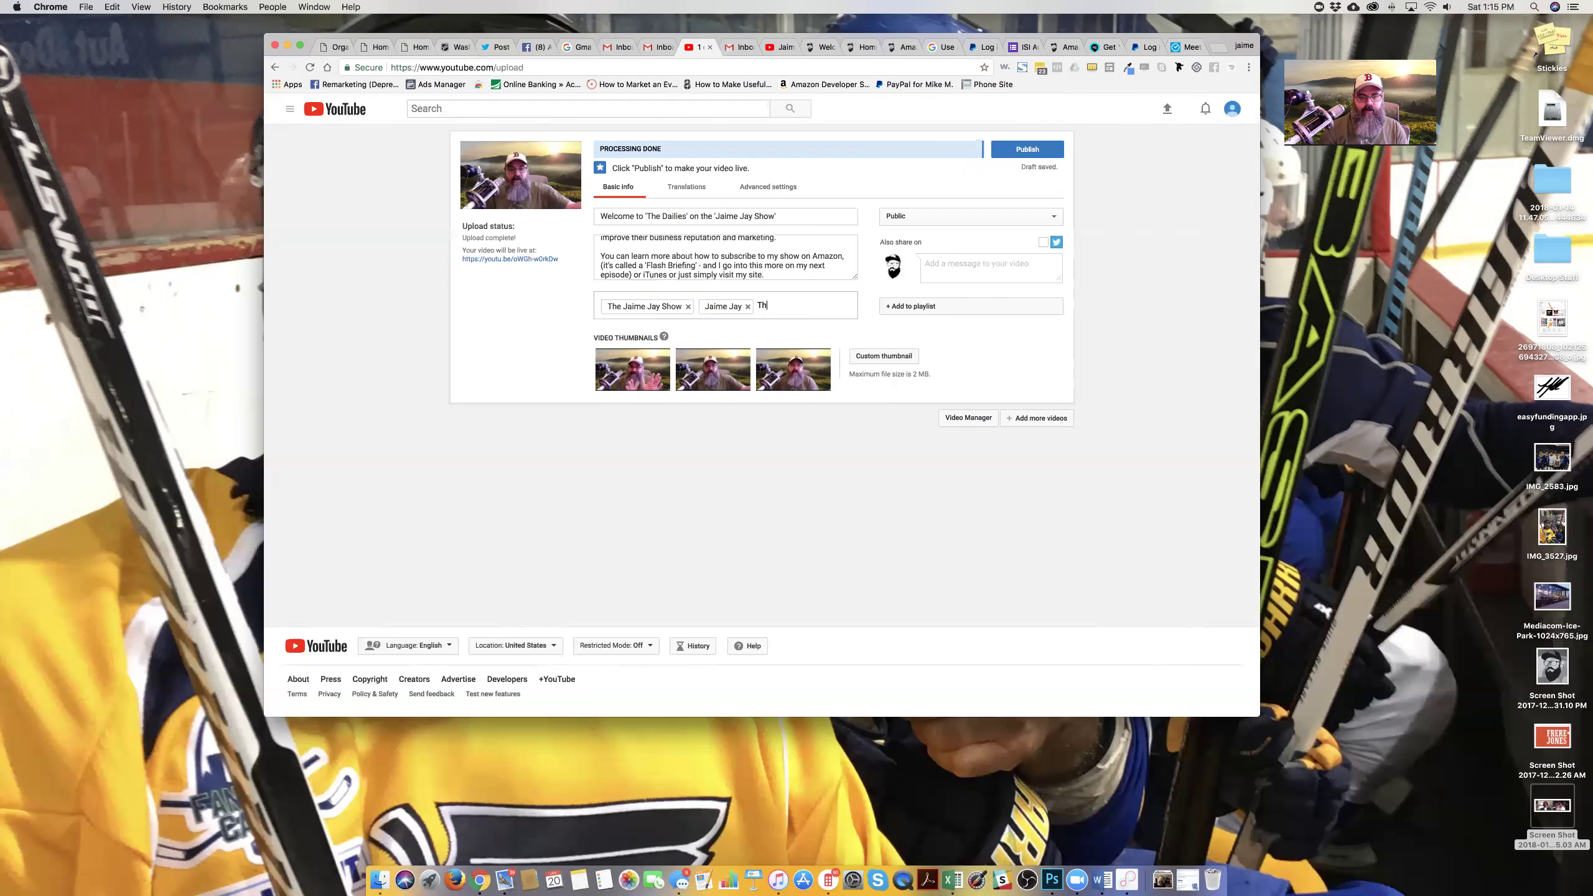
type("e Dailies on the Jaime Jay ")
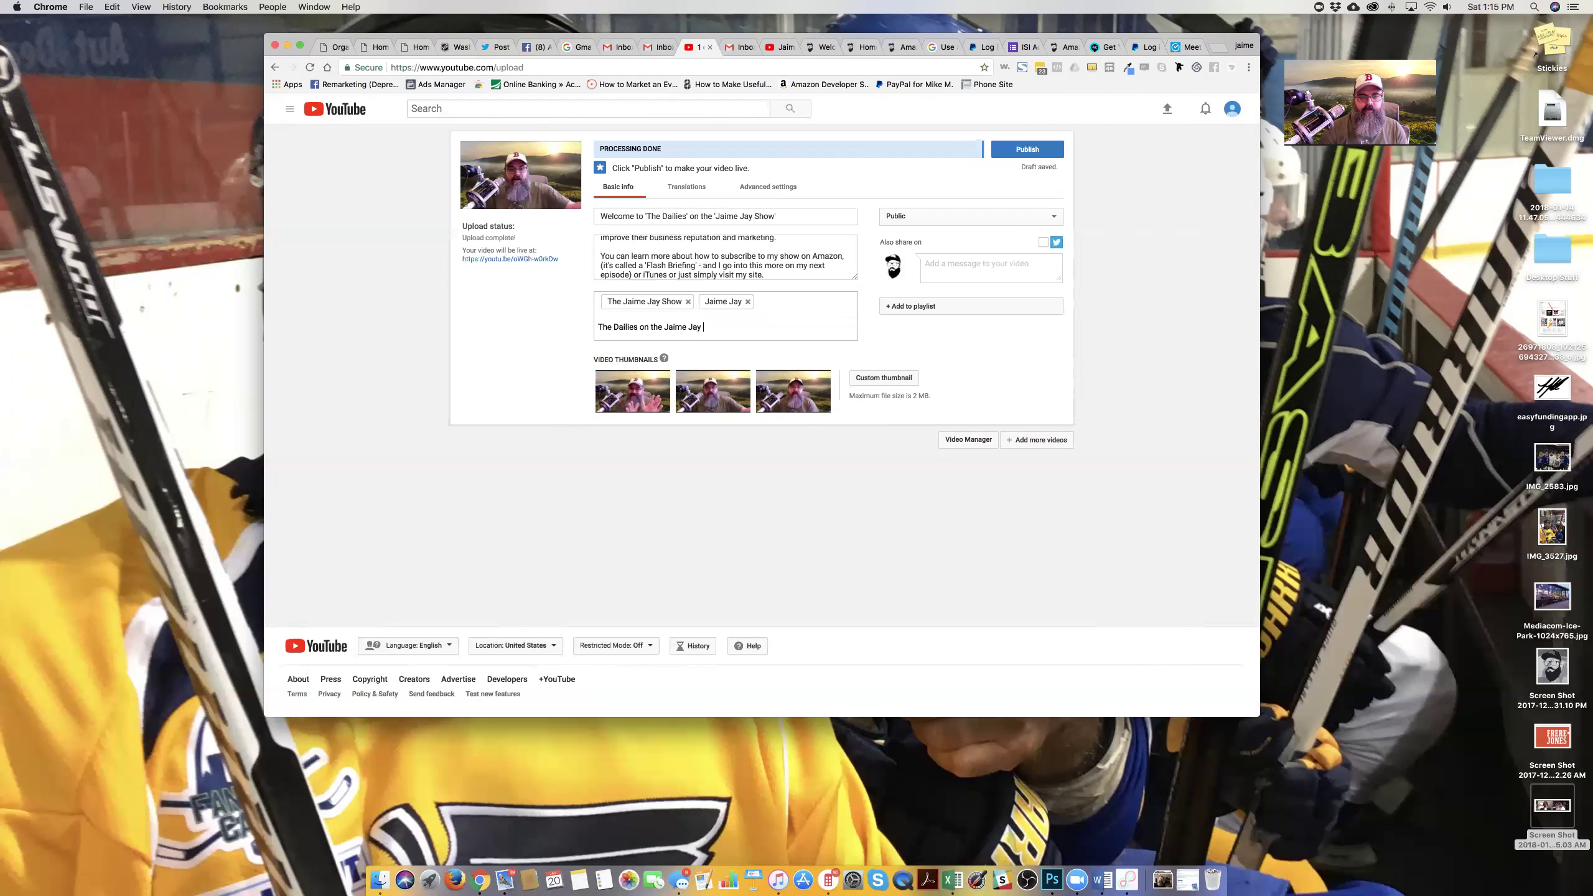
type("Show")
key("Return")
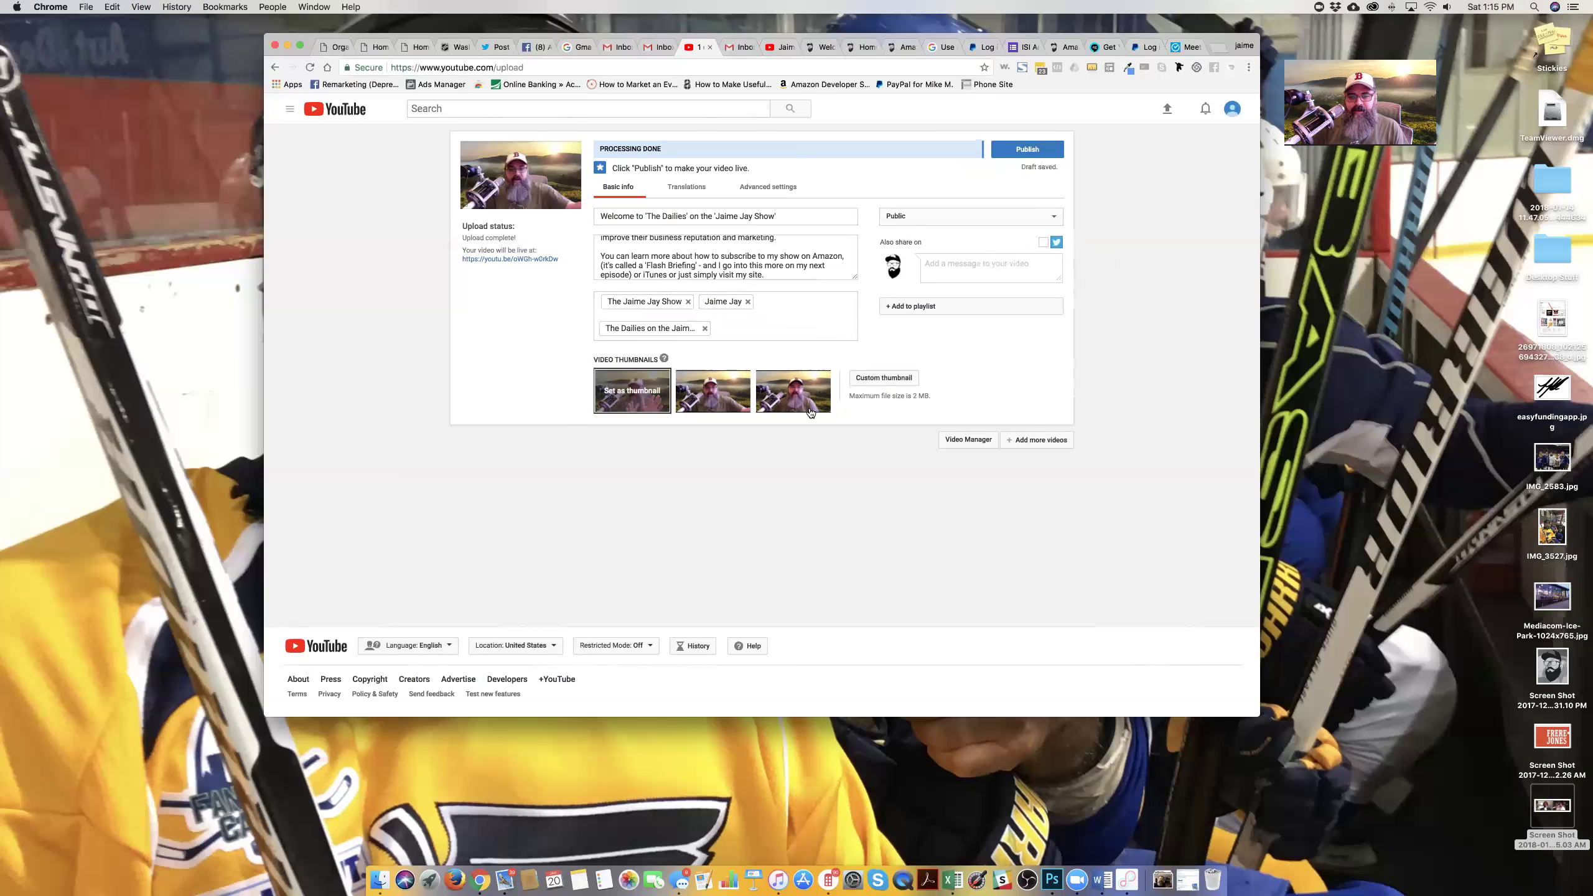
Choose the first of the three suggested frames as the video's thumbnail
left_click(639, 395)
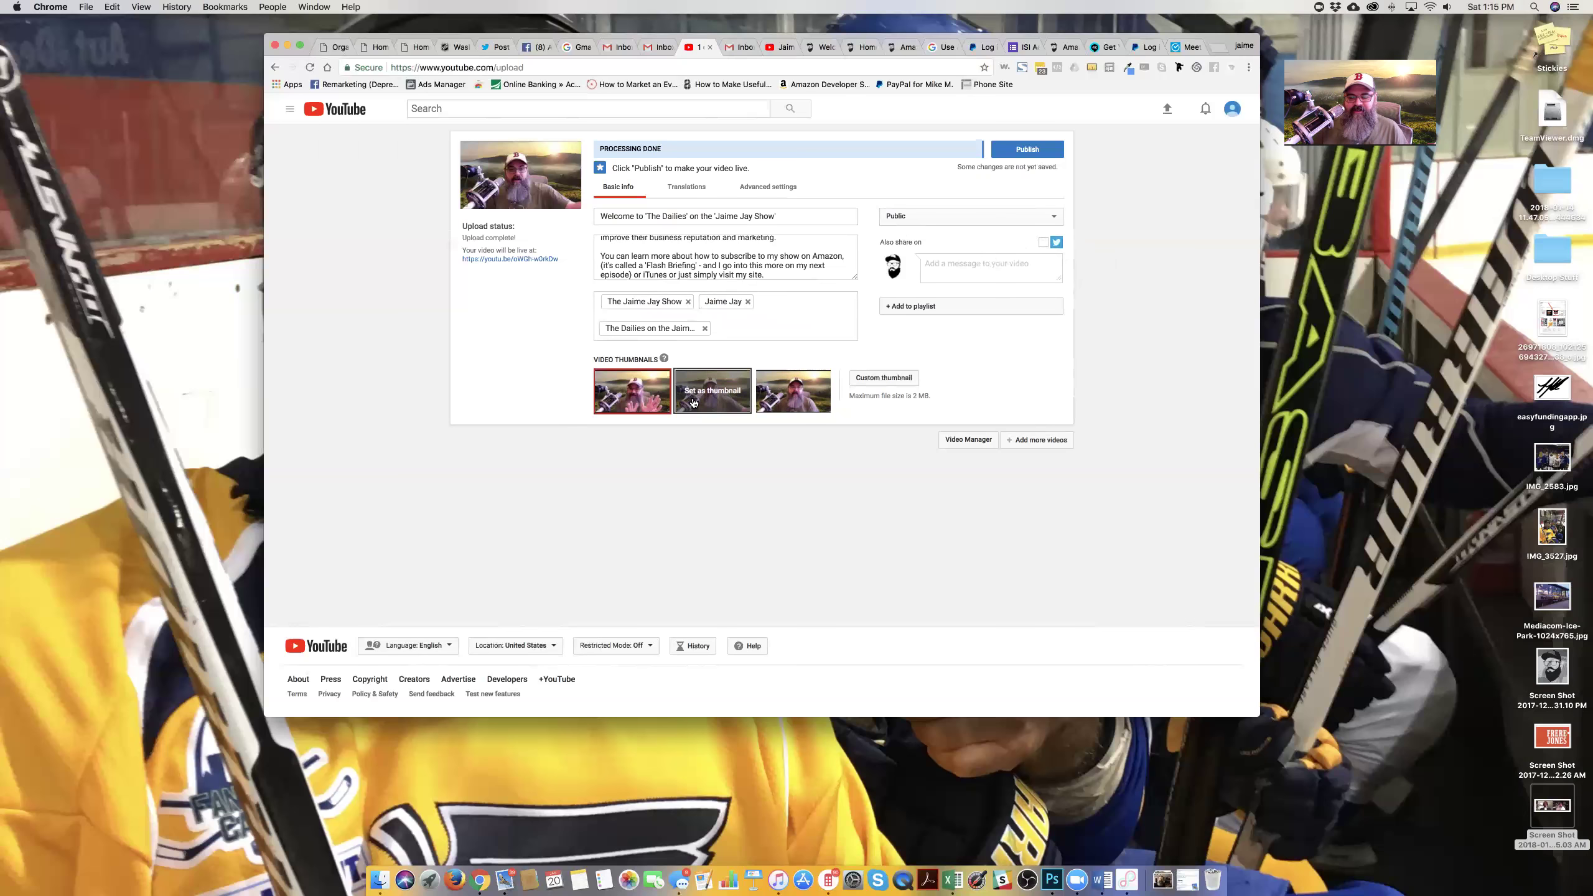
Add the video to The Dailies playlist from the playlist dropdown
left_click(959, 308)
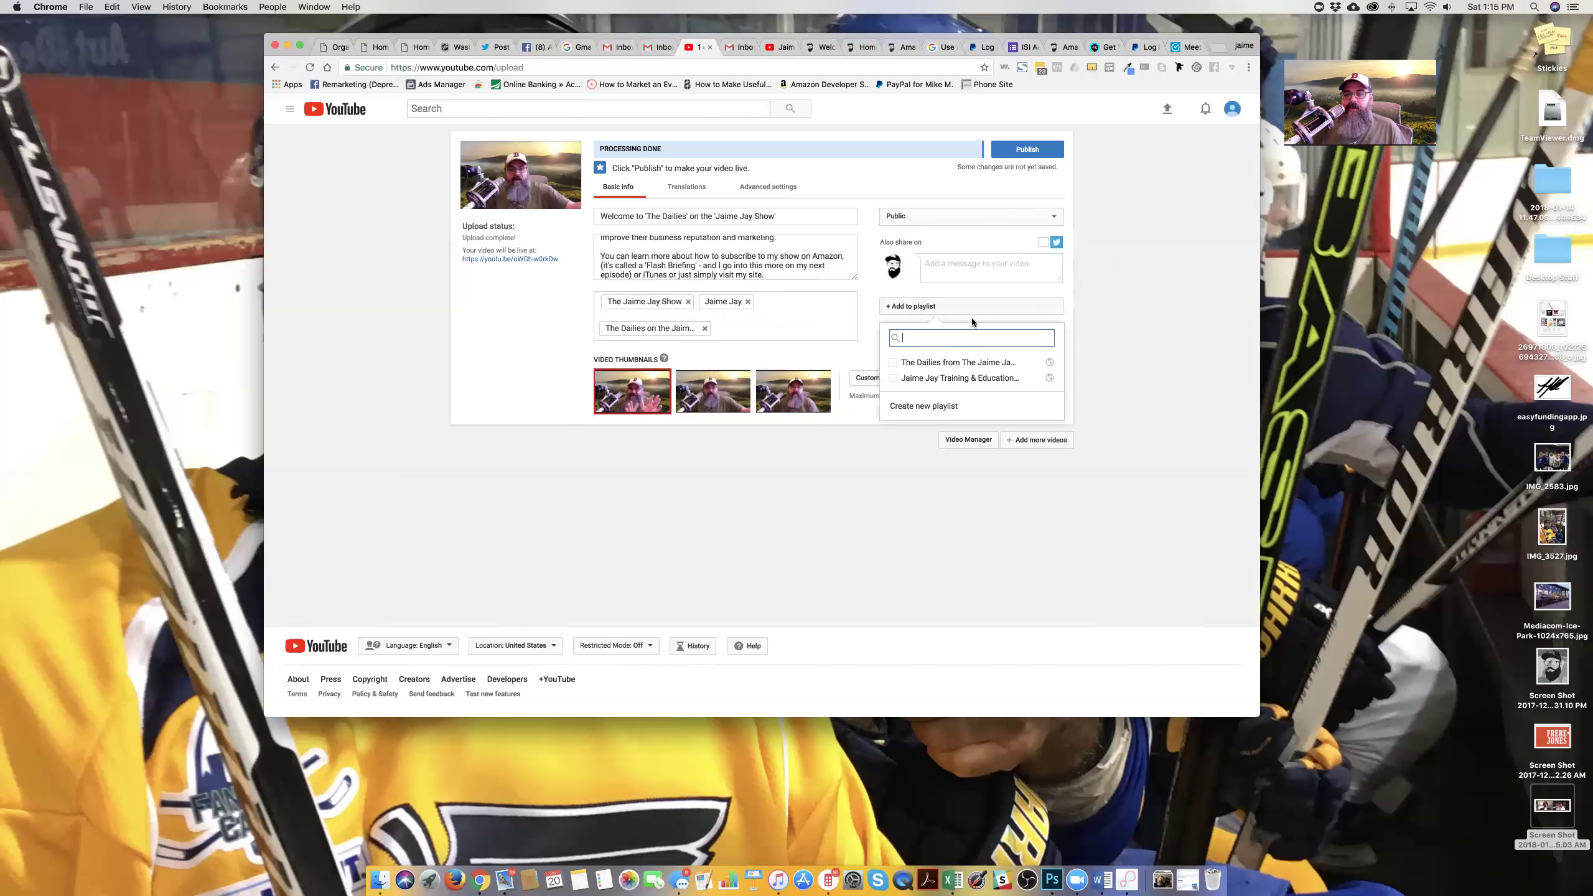
left_click(893, 364)
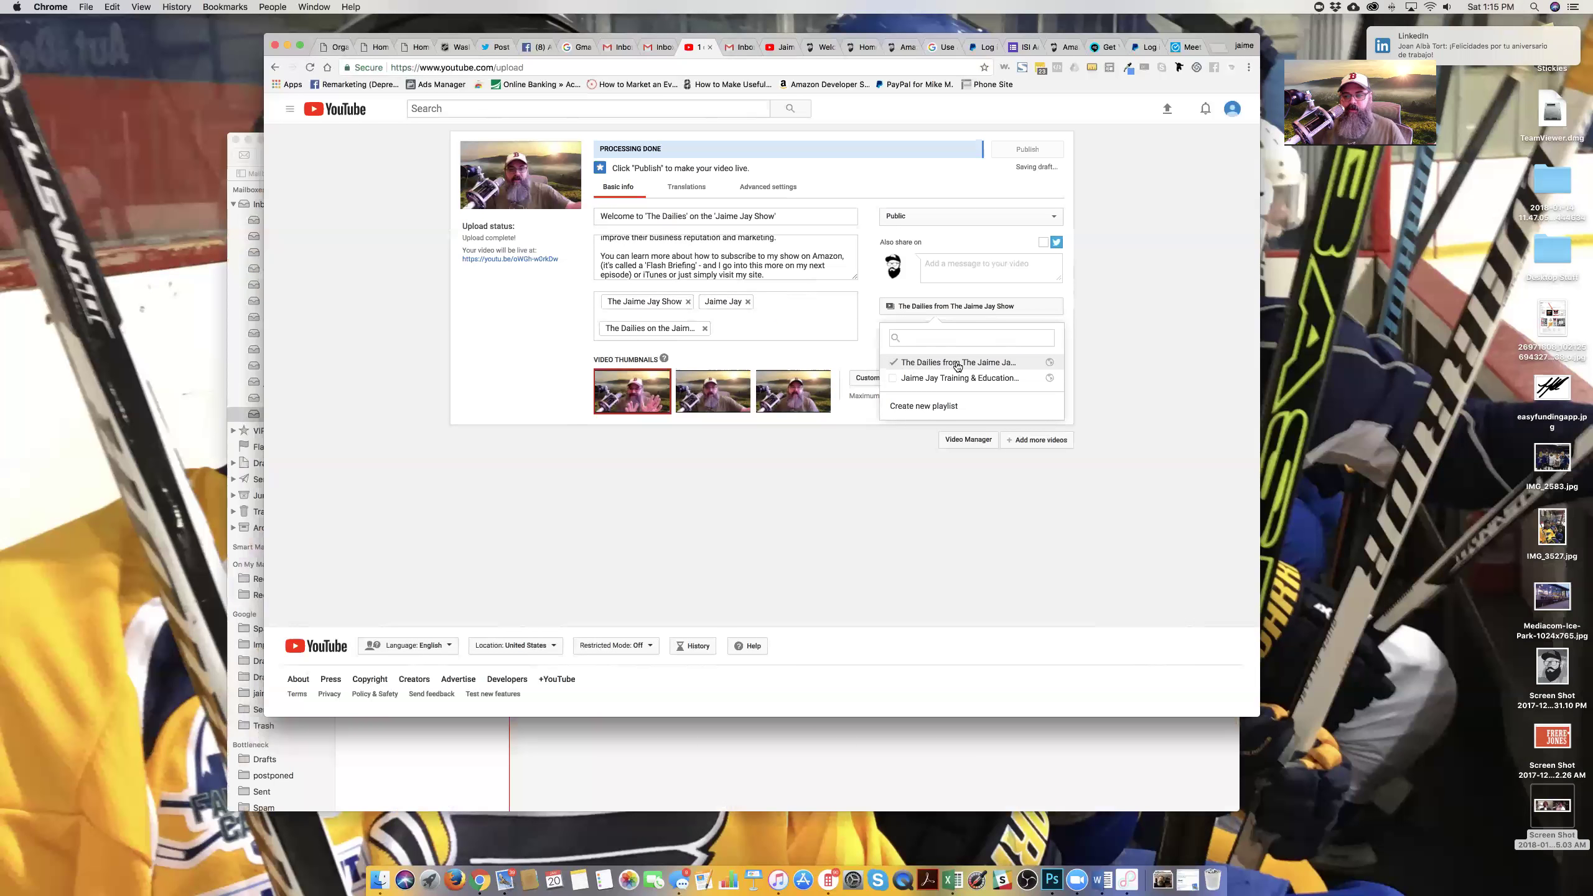
left_click(869, 349)
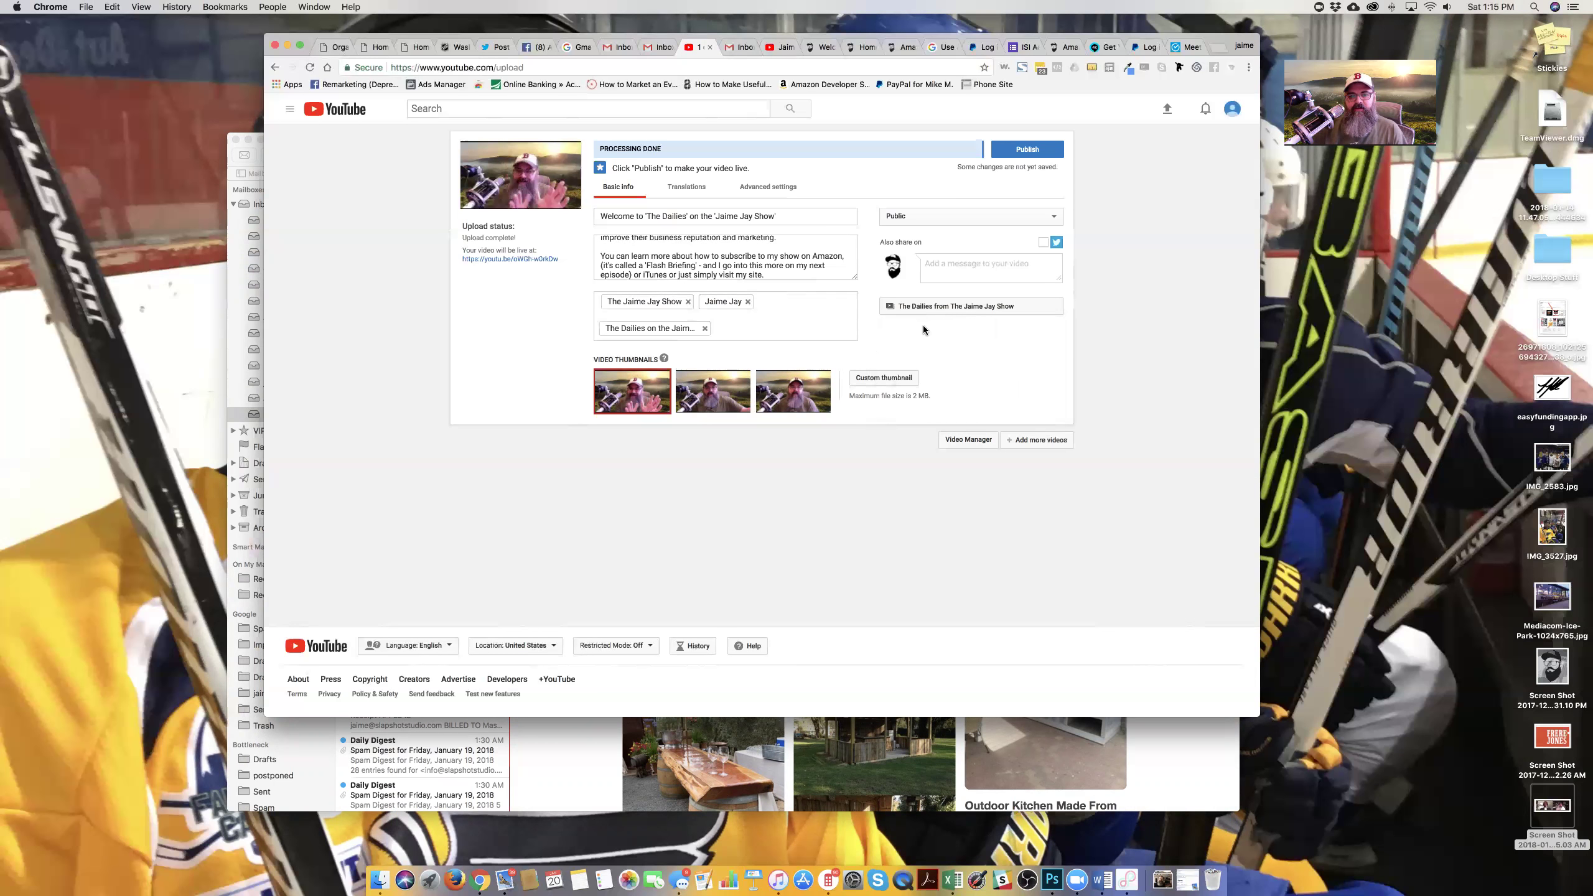
left_click(918, 215)
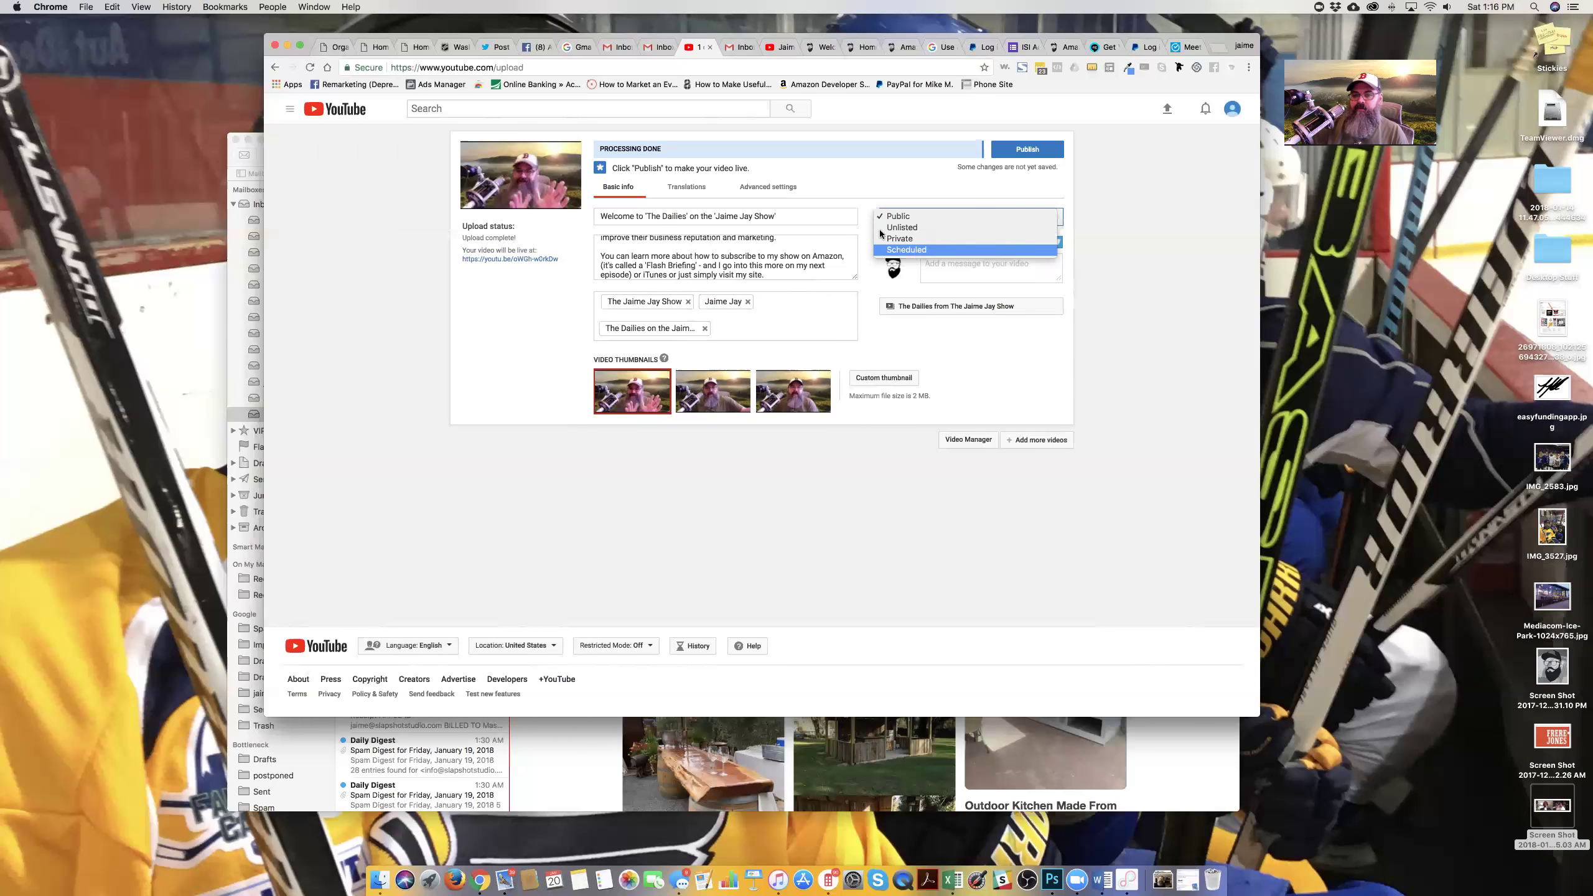
left_click(866, 200)
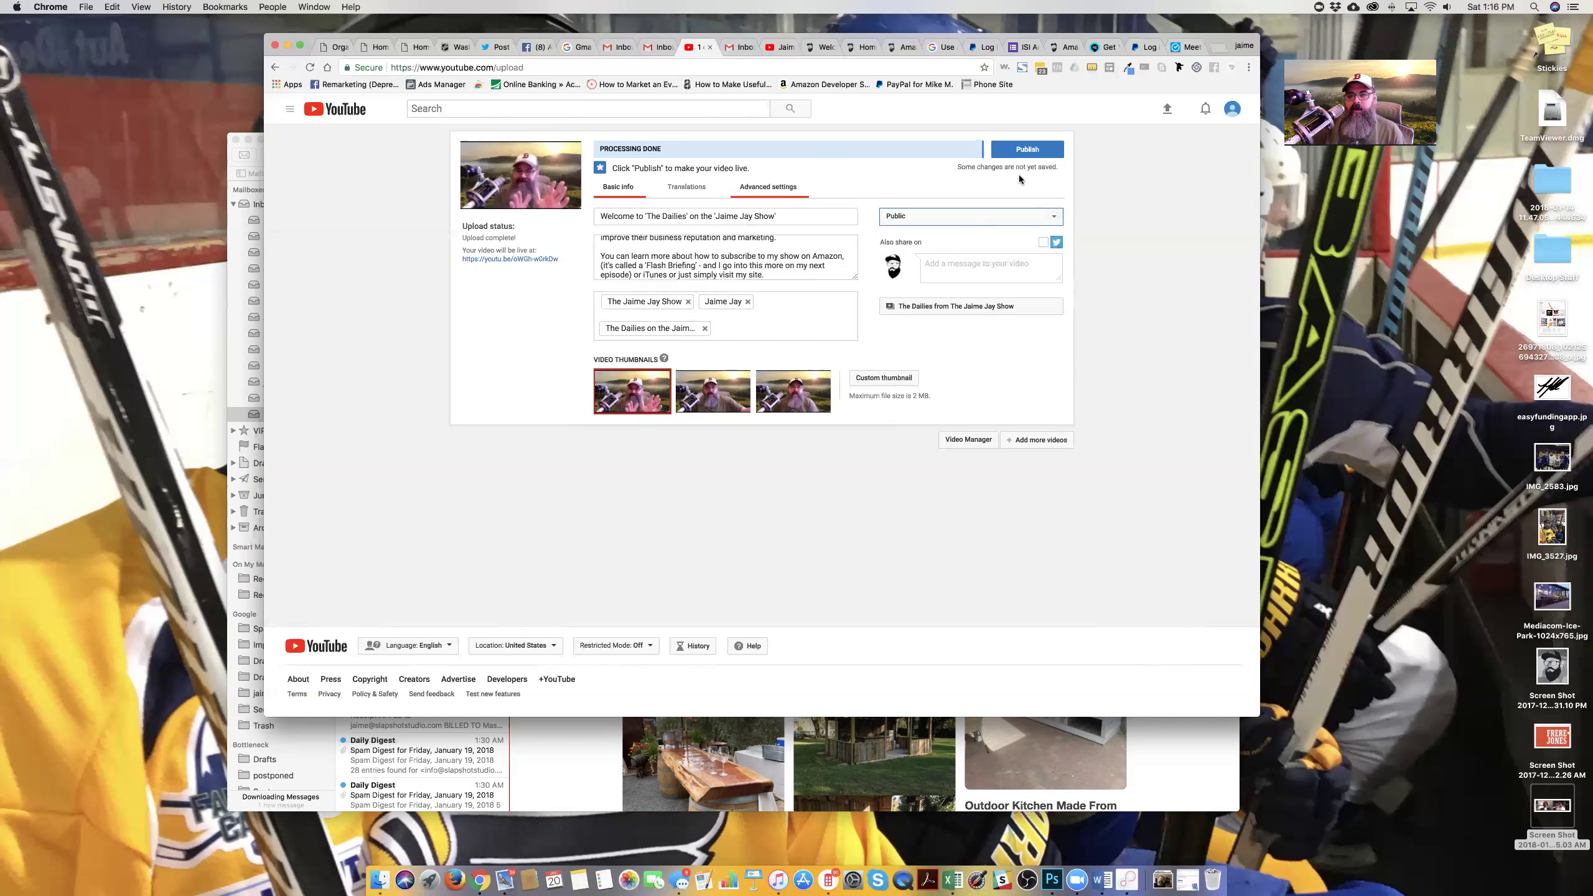
Publish the video and copy its iframe embed code from the Embed tab
left_click(1027, 151)
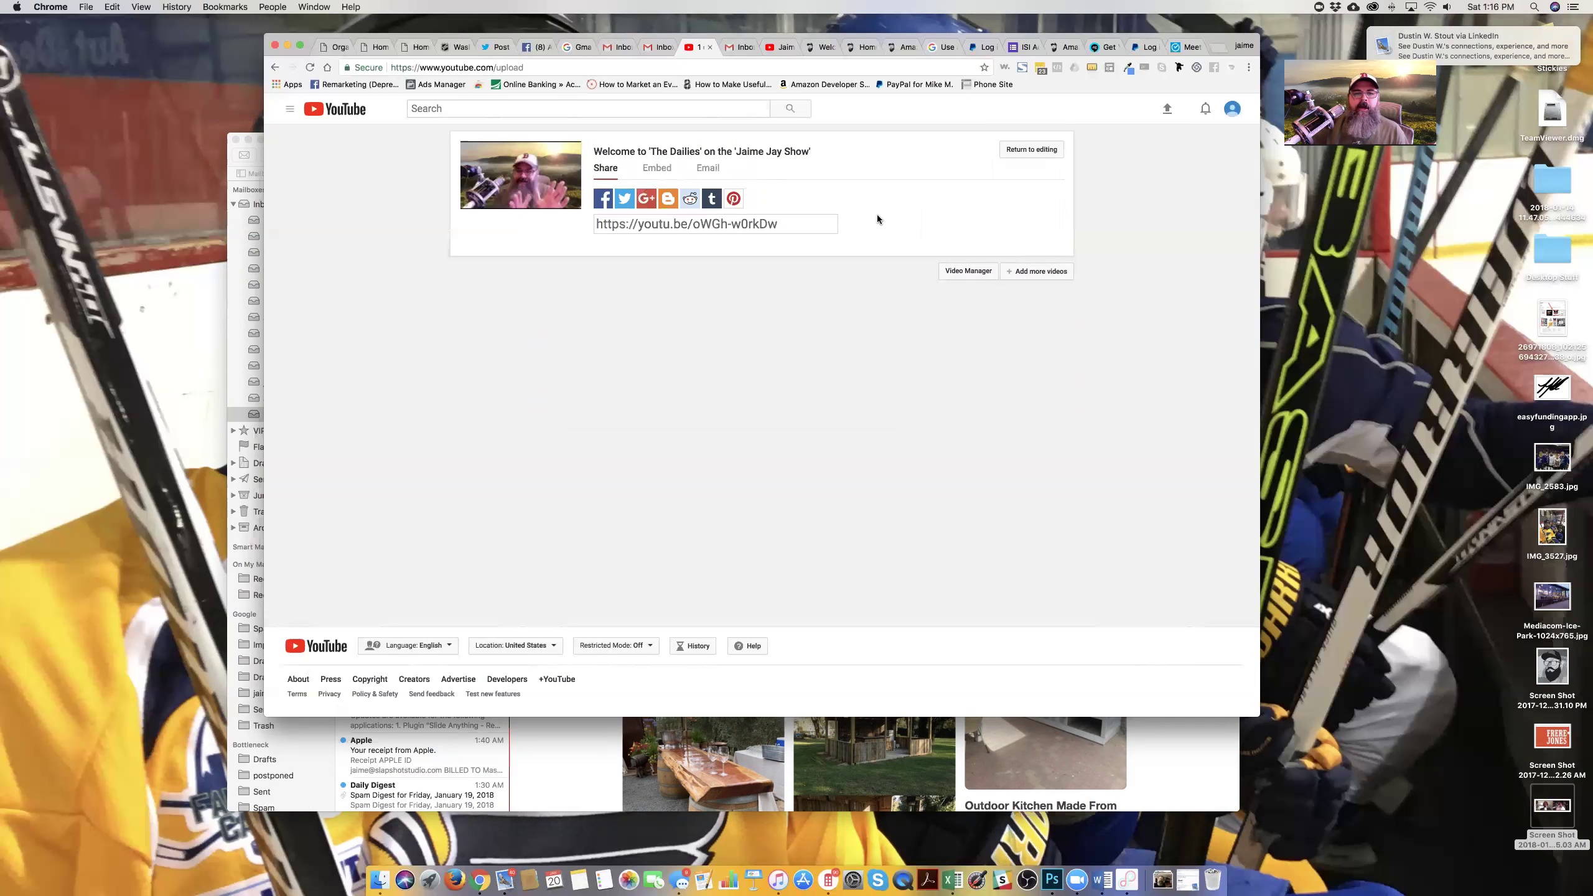
left_click(690, 226)
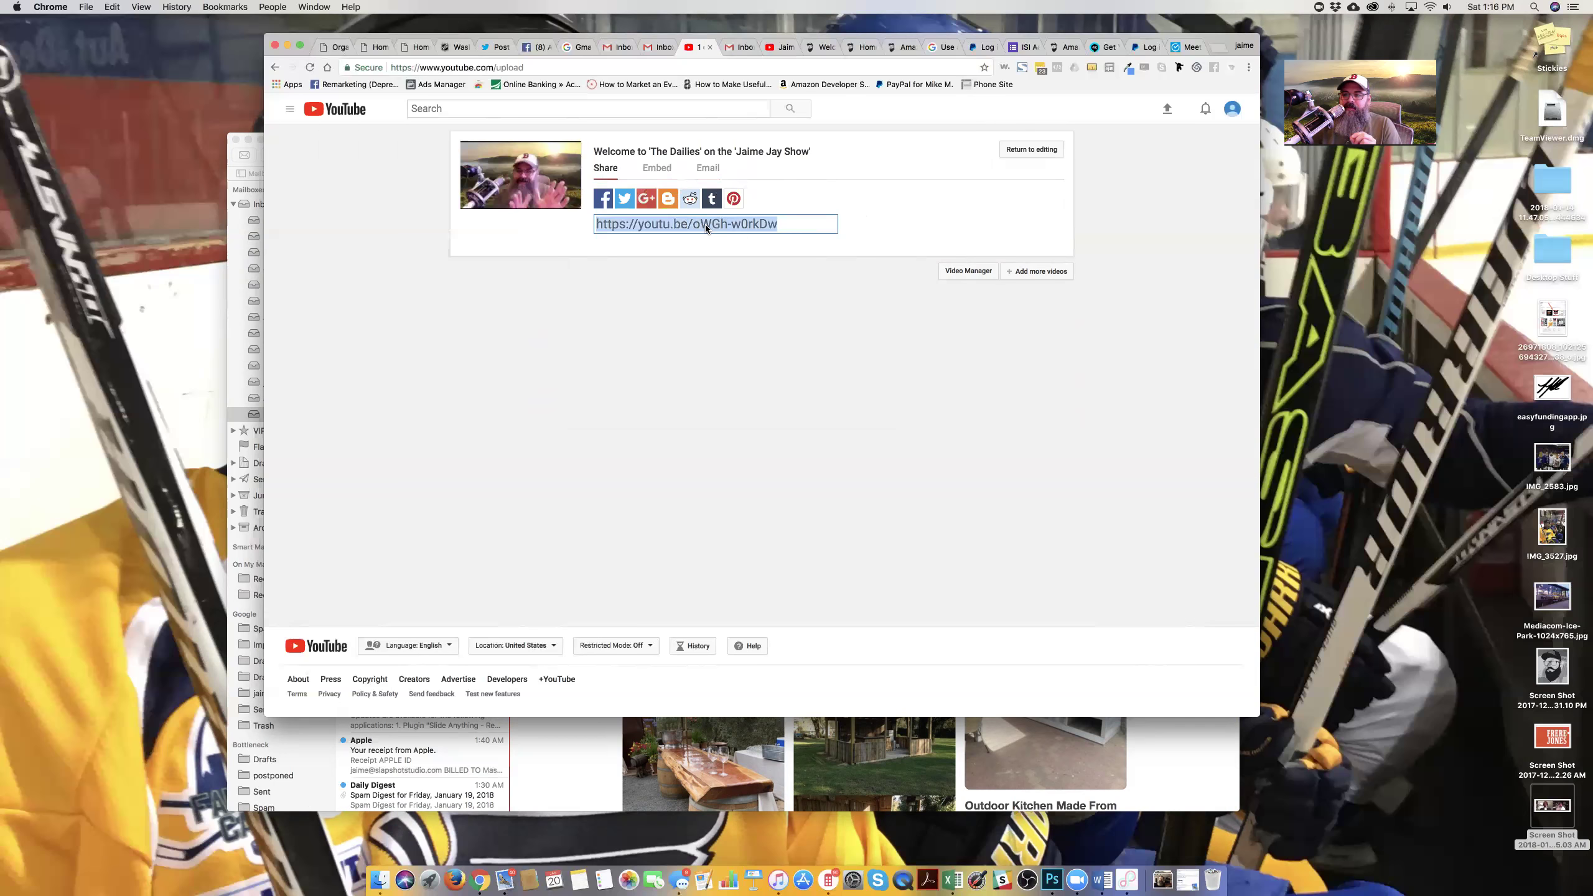
left_click(656, 168)
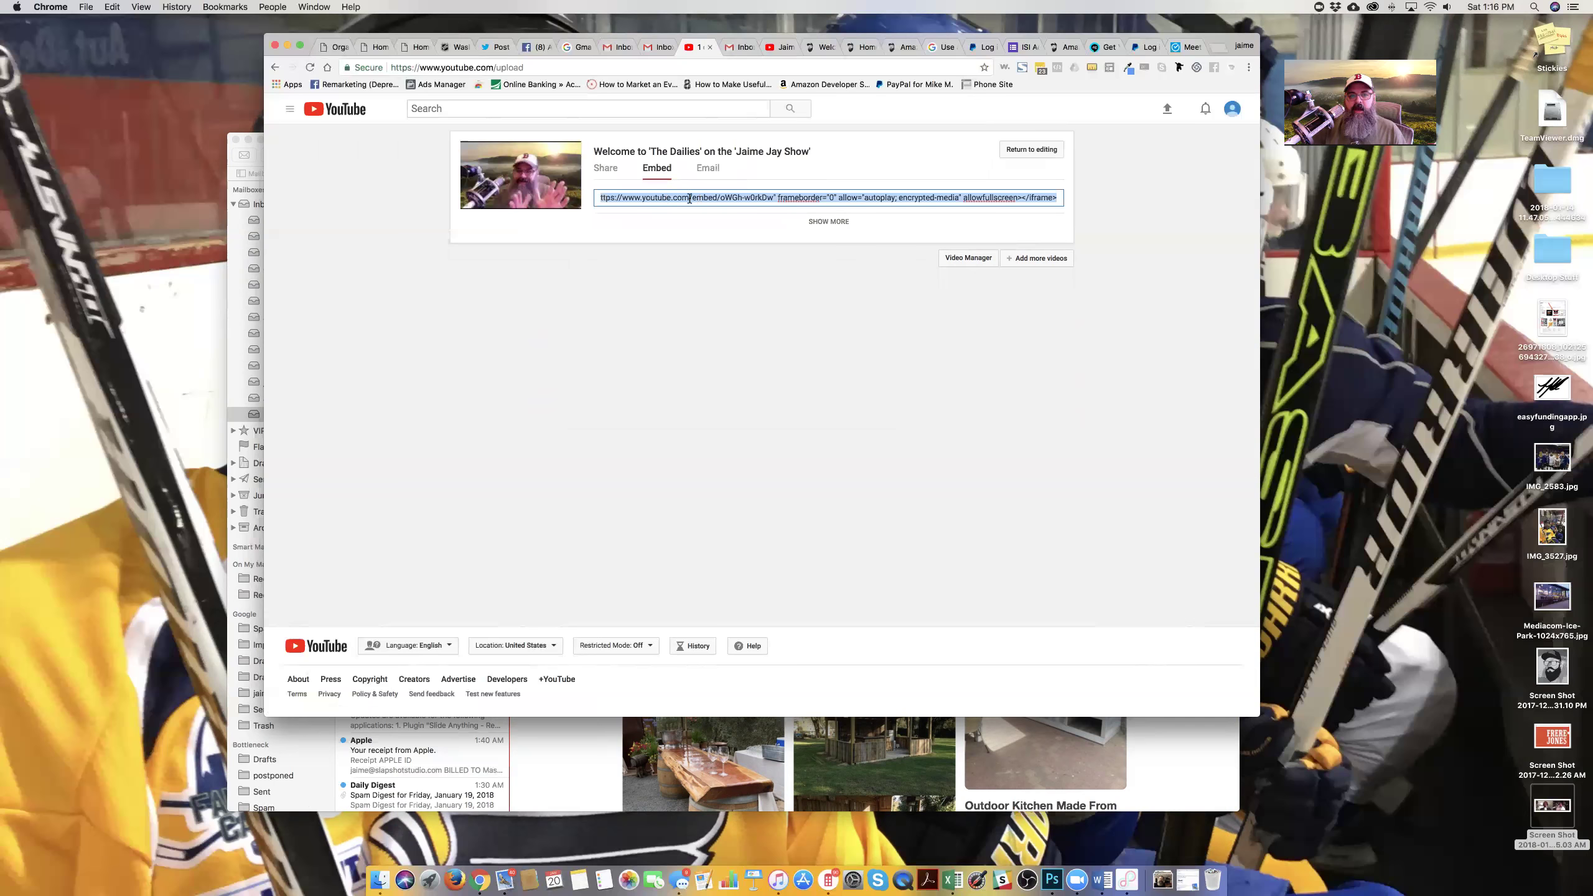
right_click(721, 200)
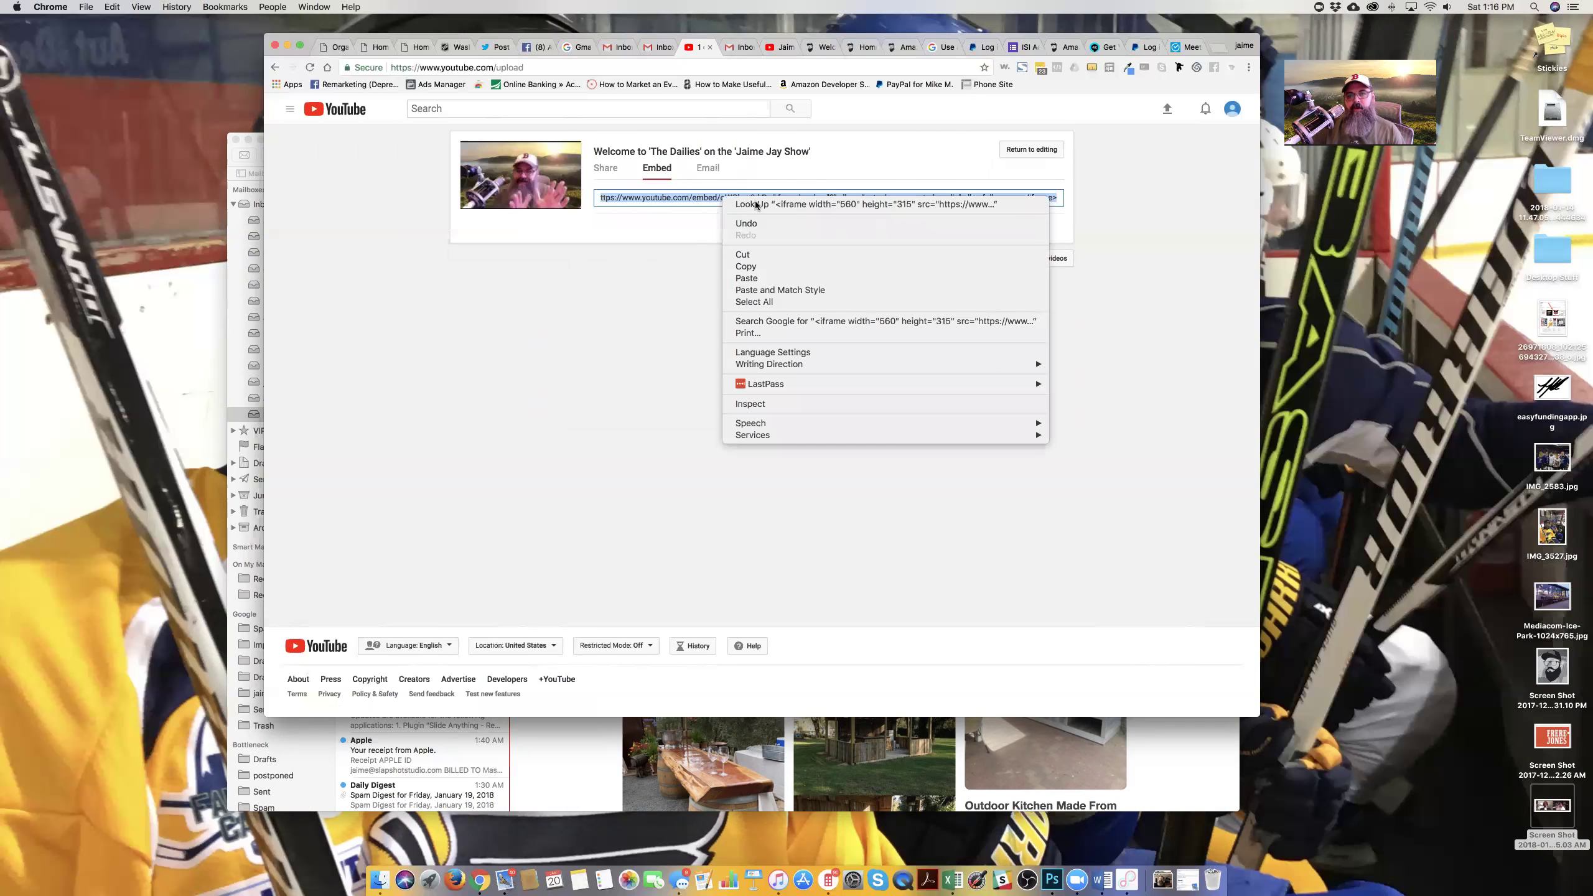
left_click(746, 267)
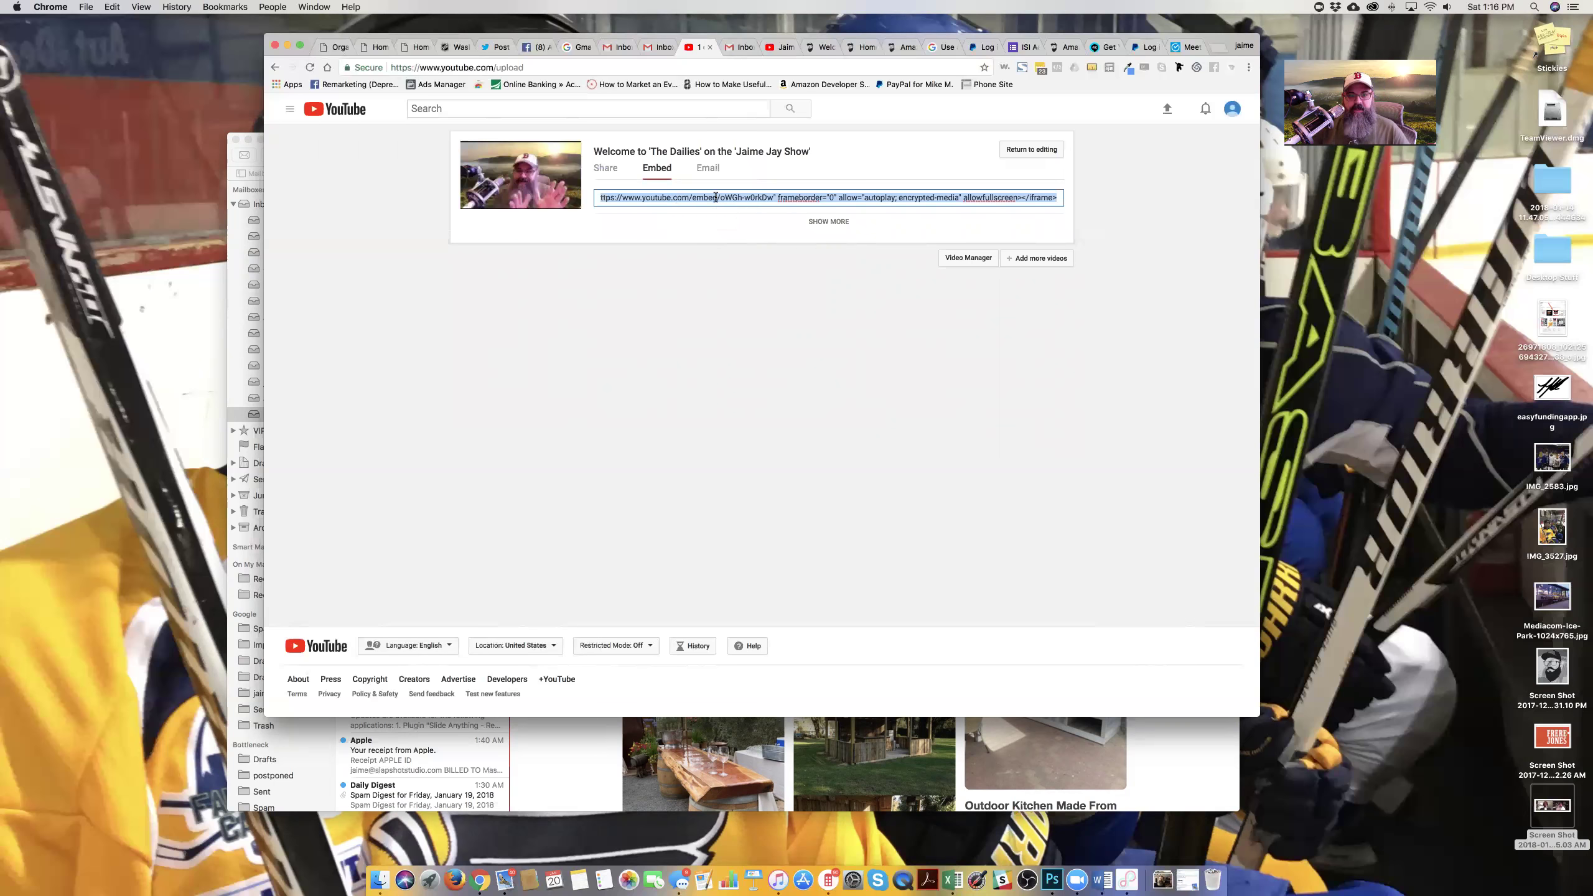
Switch to the live 'Welcome to the Dailies' podcast post and check its address-bar URL
left_click(821, 47)
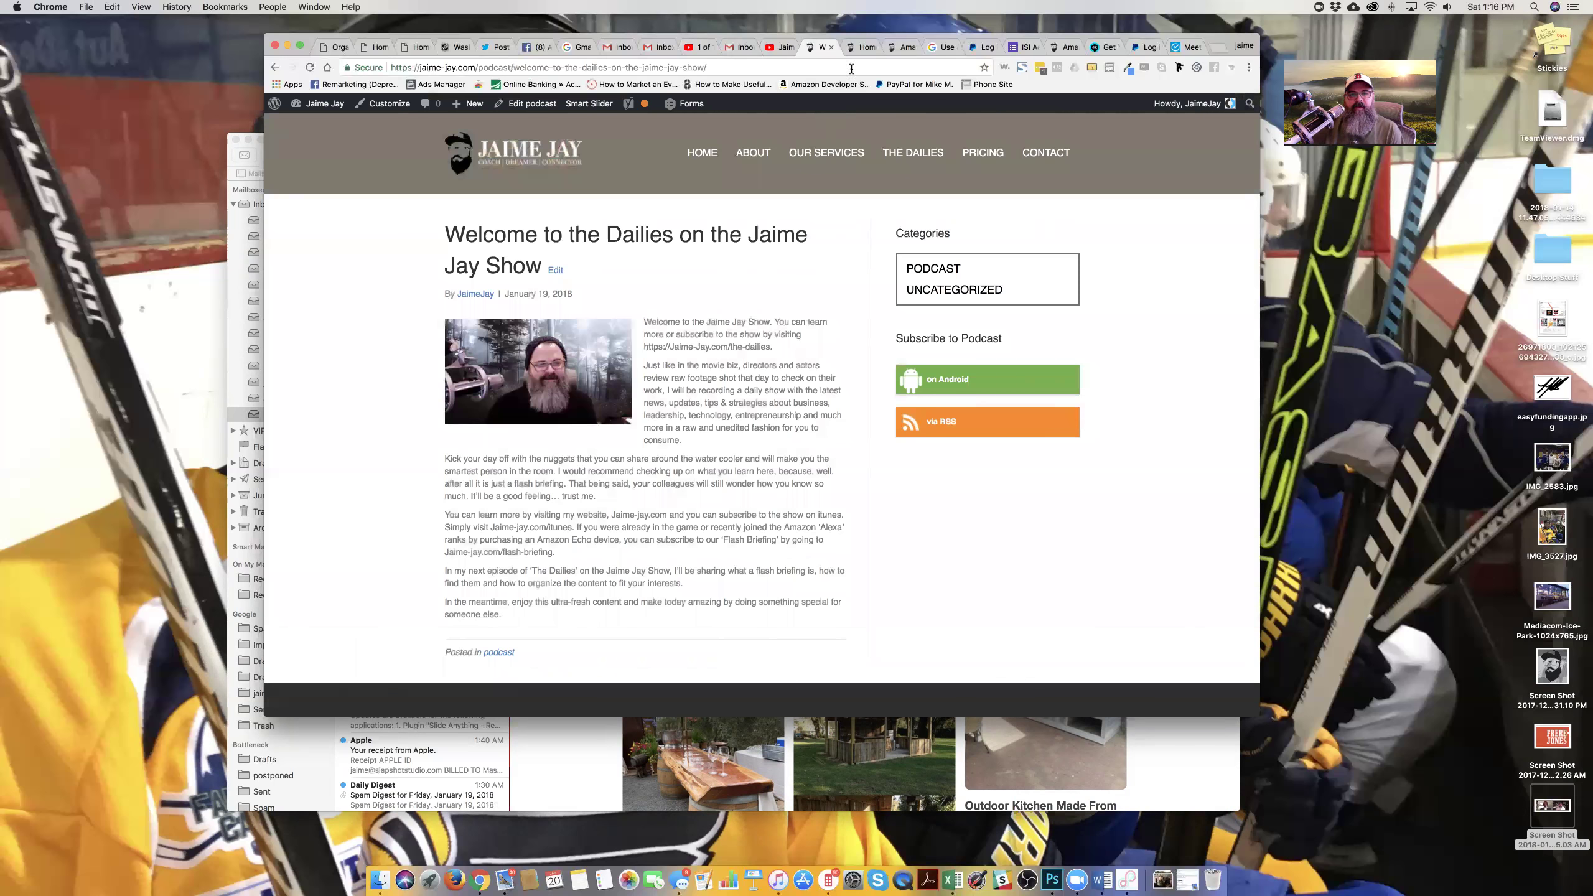
left_click(858, 49)
left_click(816, 47)
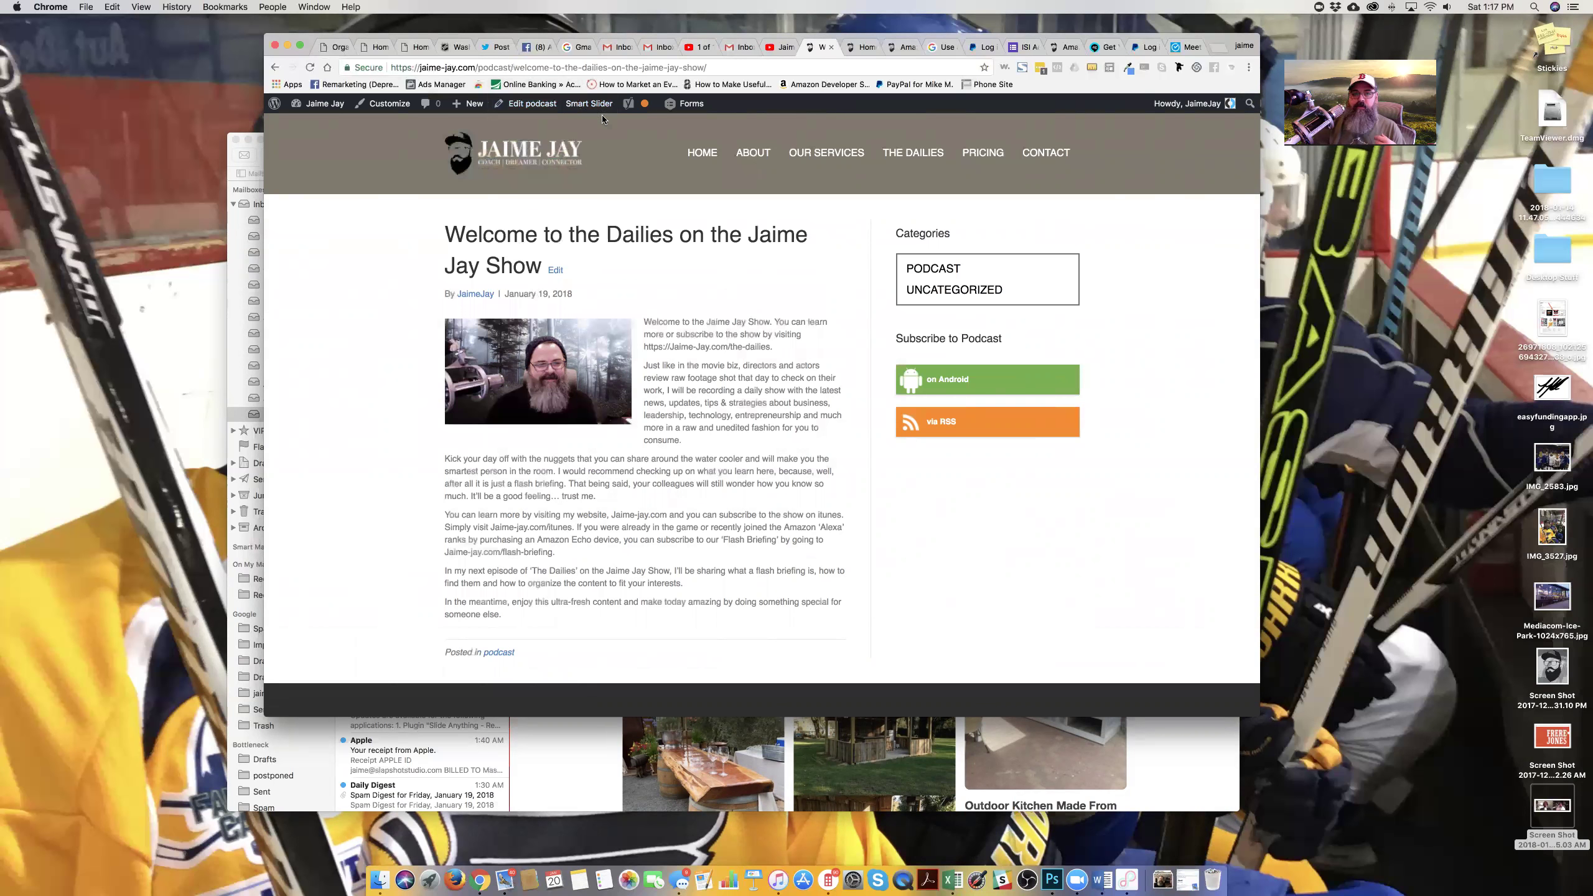
left_click(485, 71)
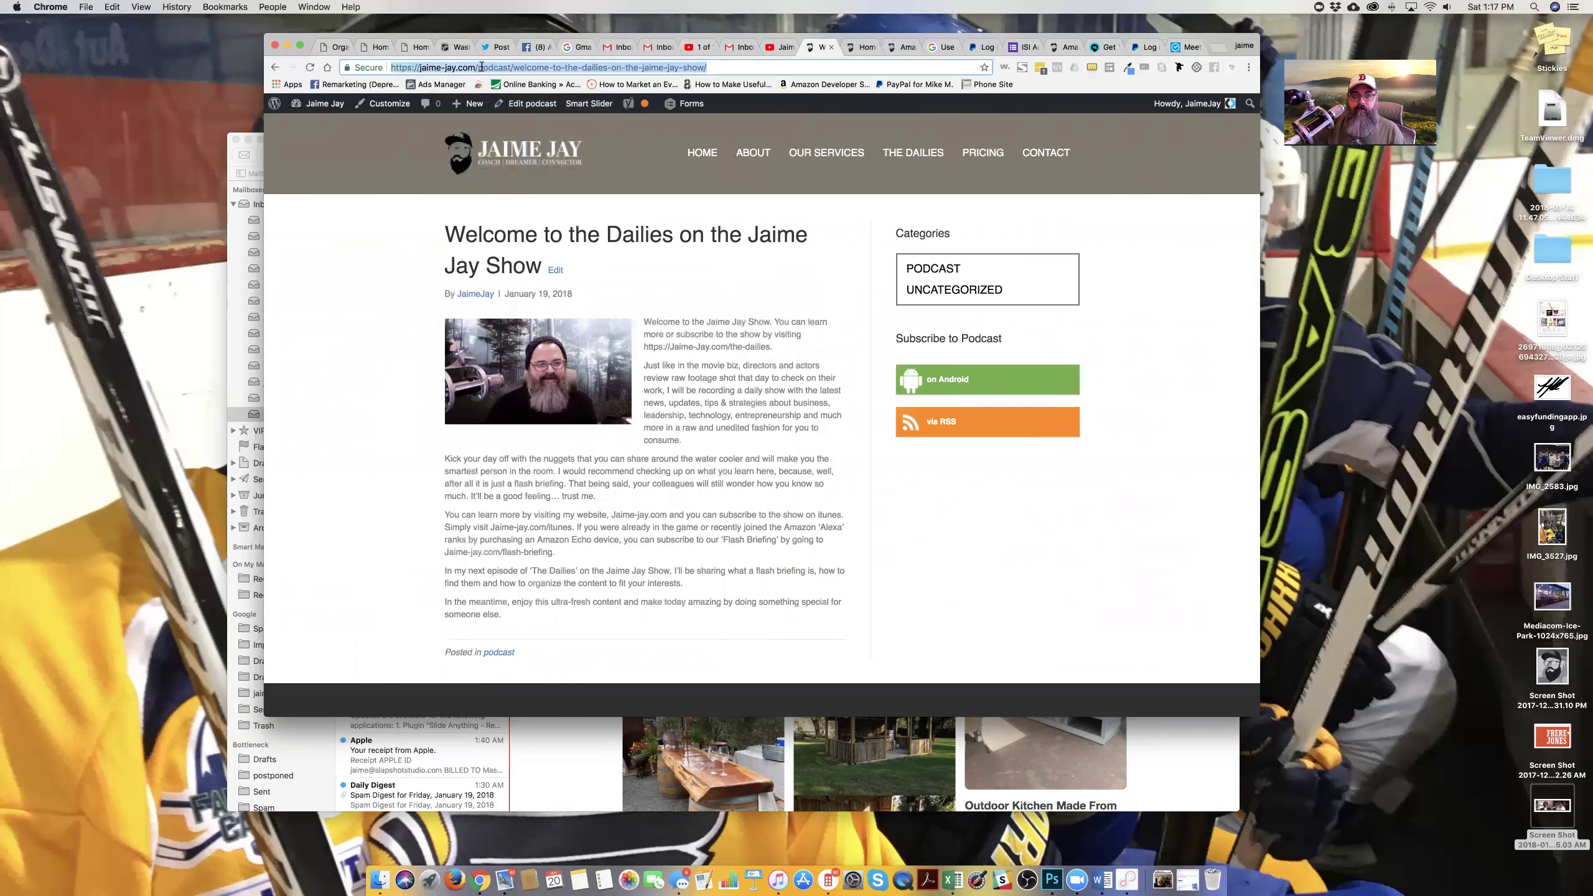
left_click_drag(481, 67, 772, 68)
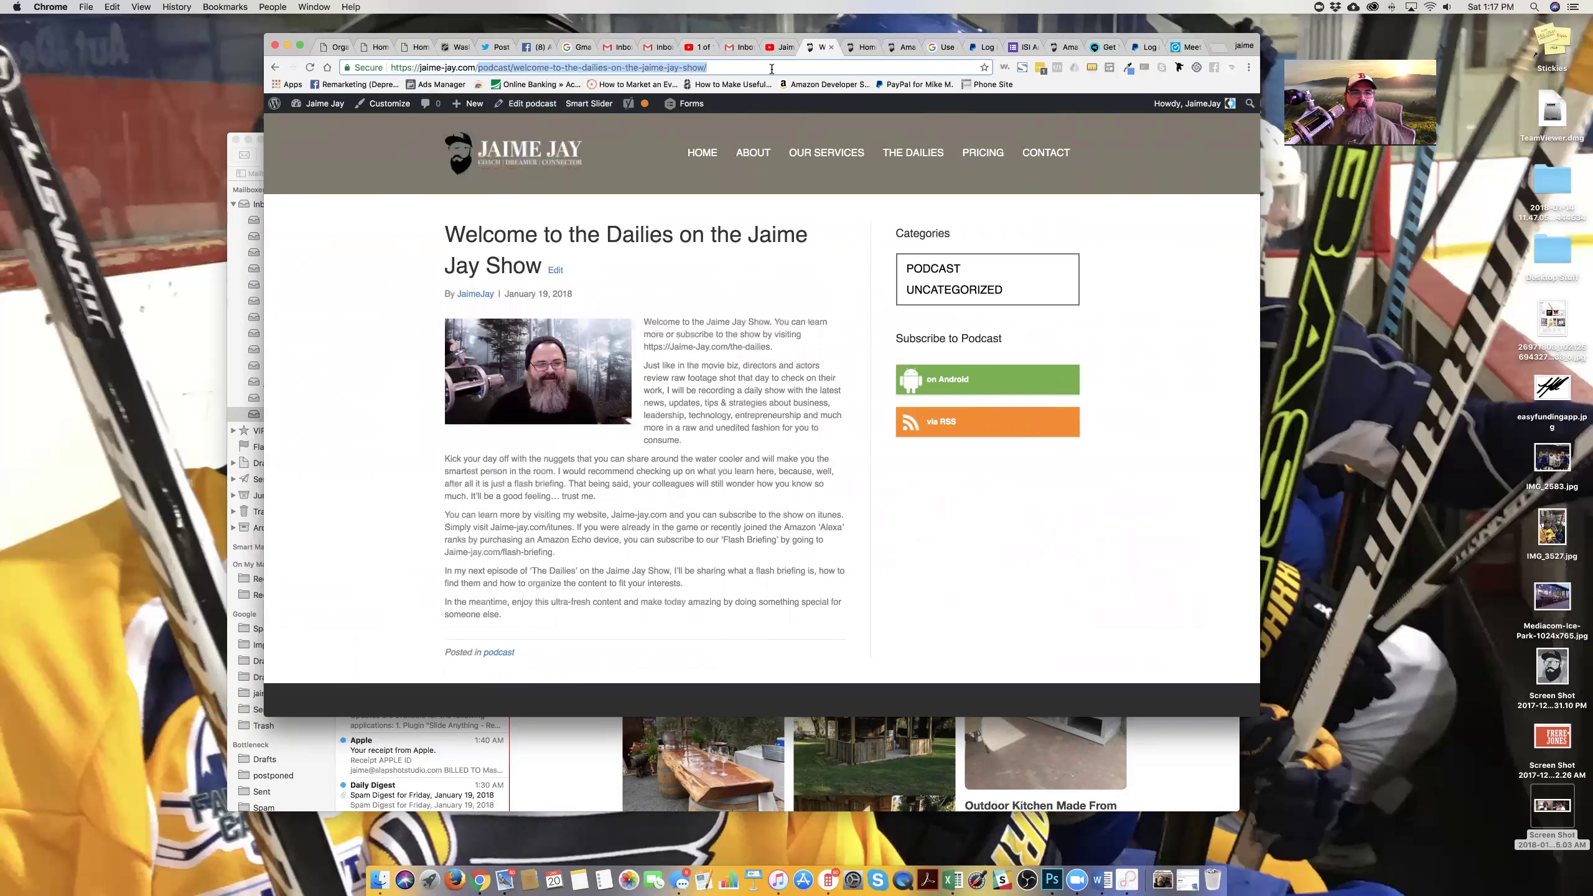
left_click_drag(391, 66, 476, 67)
left_click(478, 66)
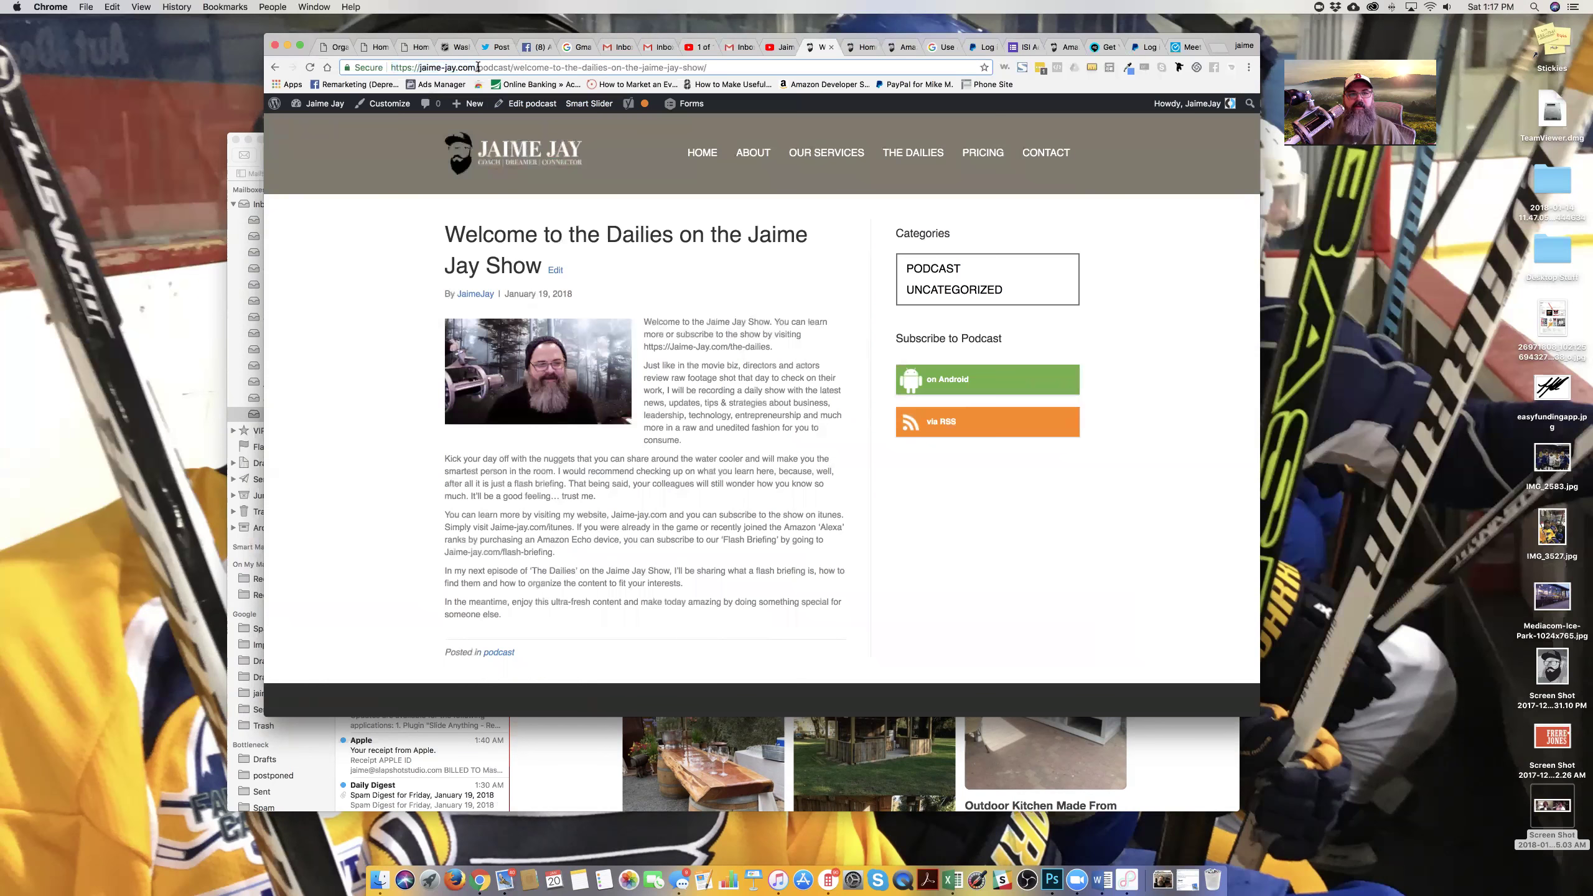
In the post editor's Text view, paste the YouTube iframe code above the existing content
left_click(527, 103)
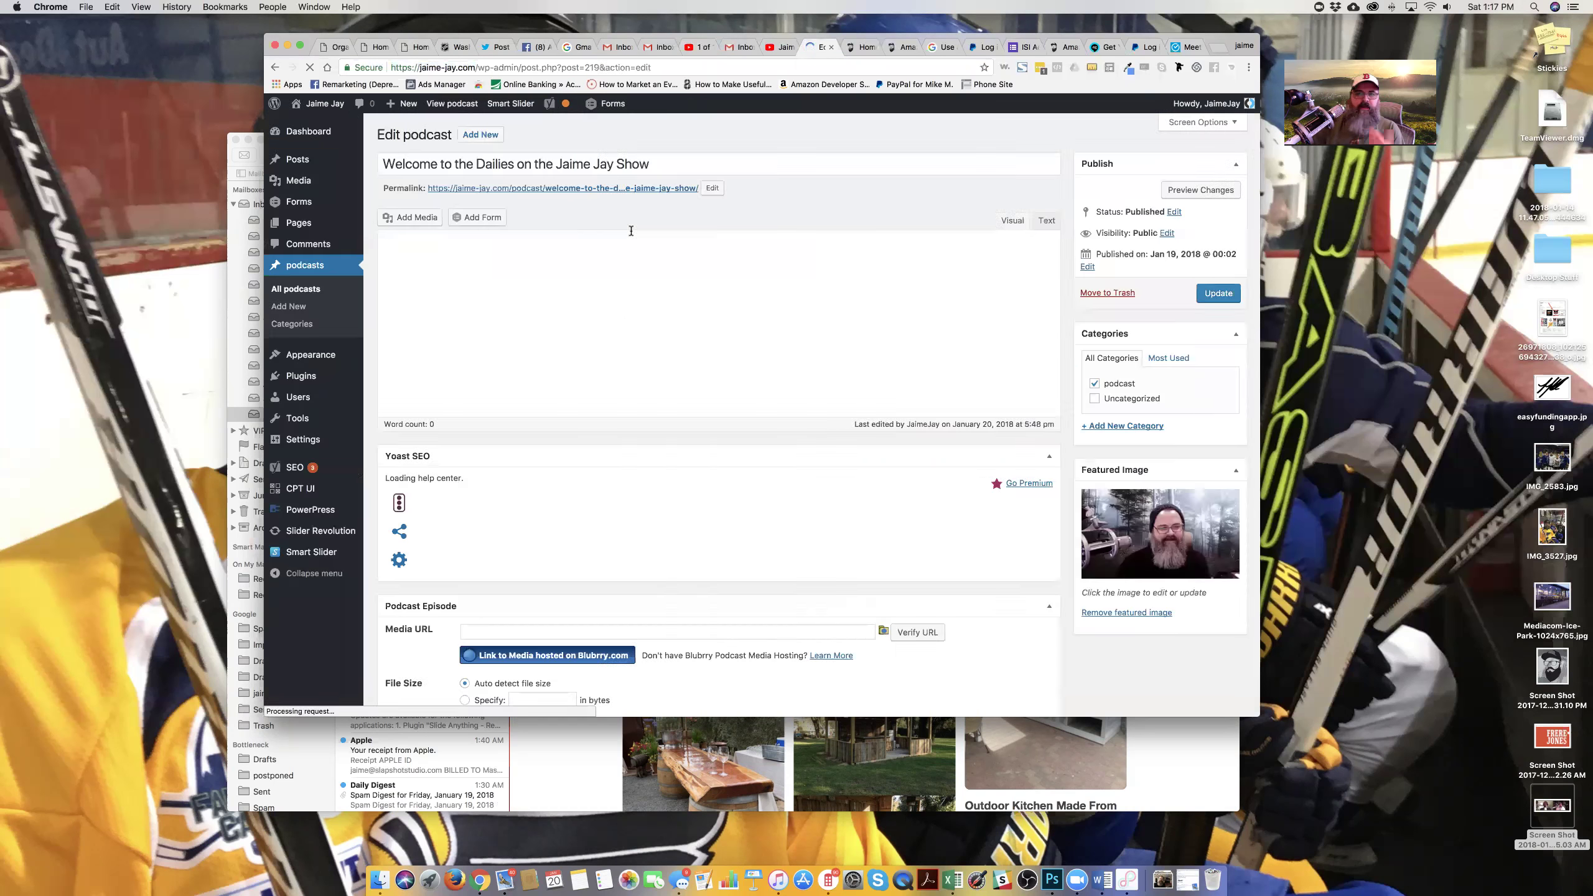
left_click(1047, 221)
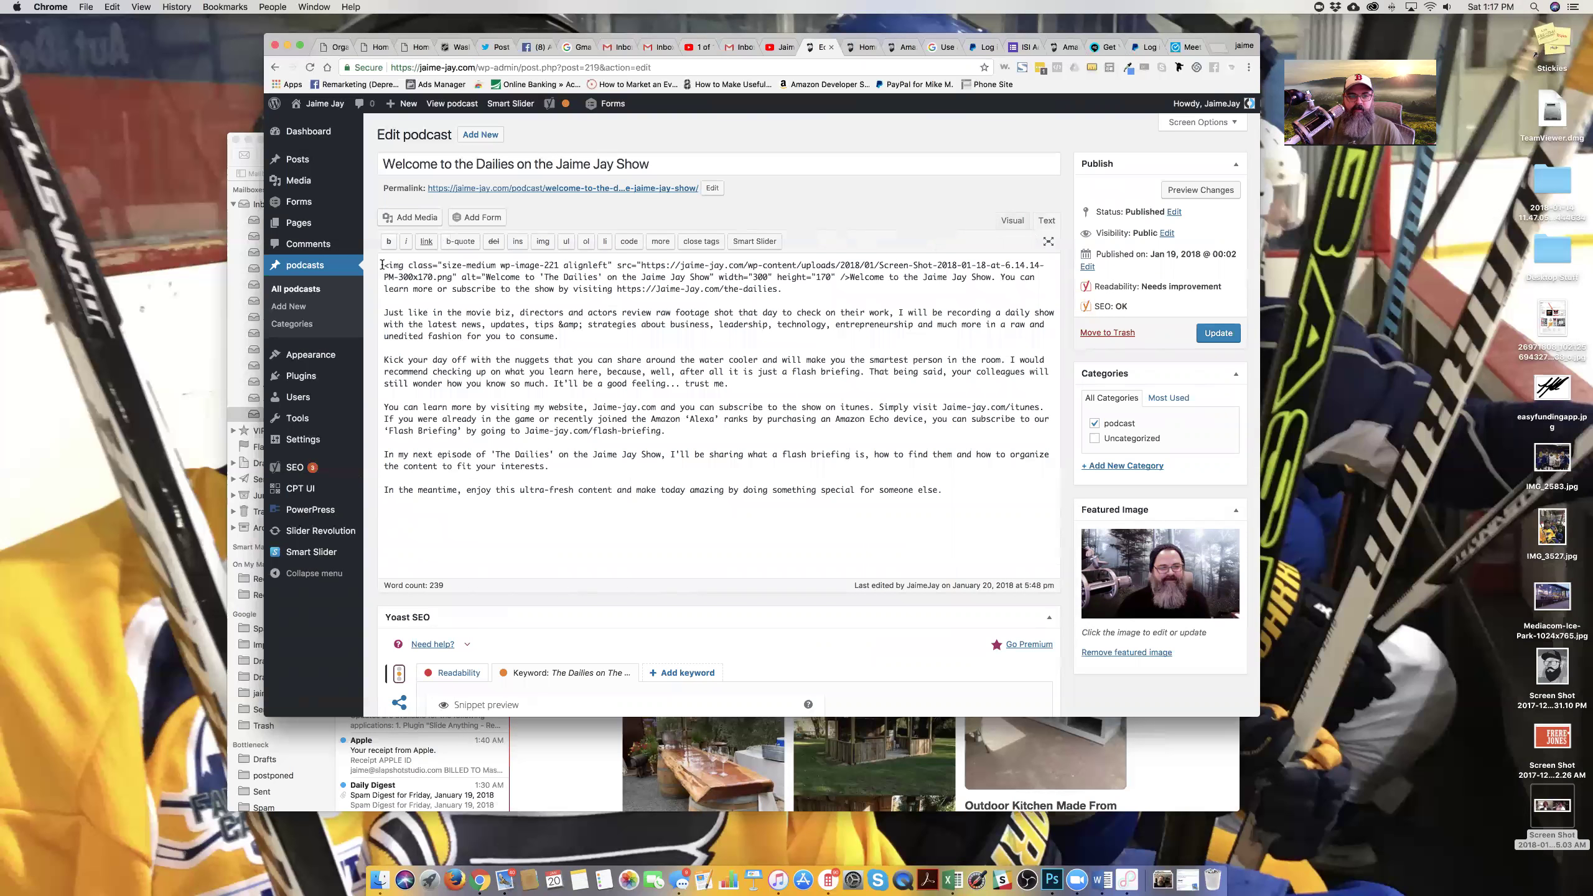
left_click(382, 265)
key("Return")
key("Return")
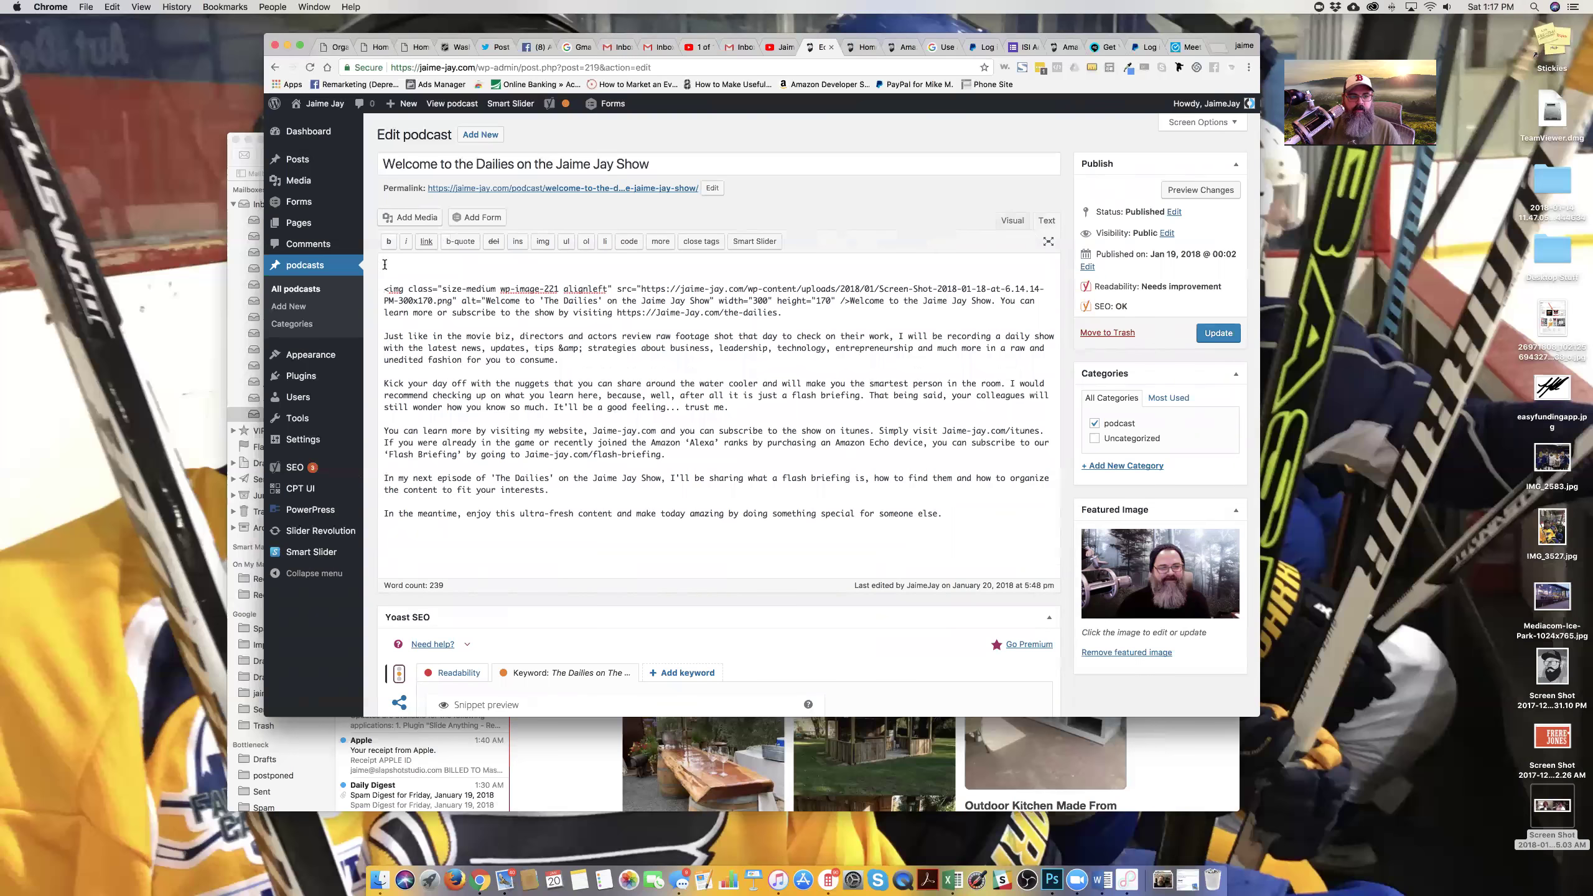
type("<iframe width=\"560\" height=\"315\" src=\"https://www.youtube.com/embed/oWGh-w0rkDw\" frameborder=\"0\" allow=\"autoplay; encrypted-media\" allowfullscreen></iframe>")
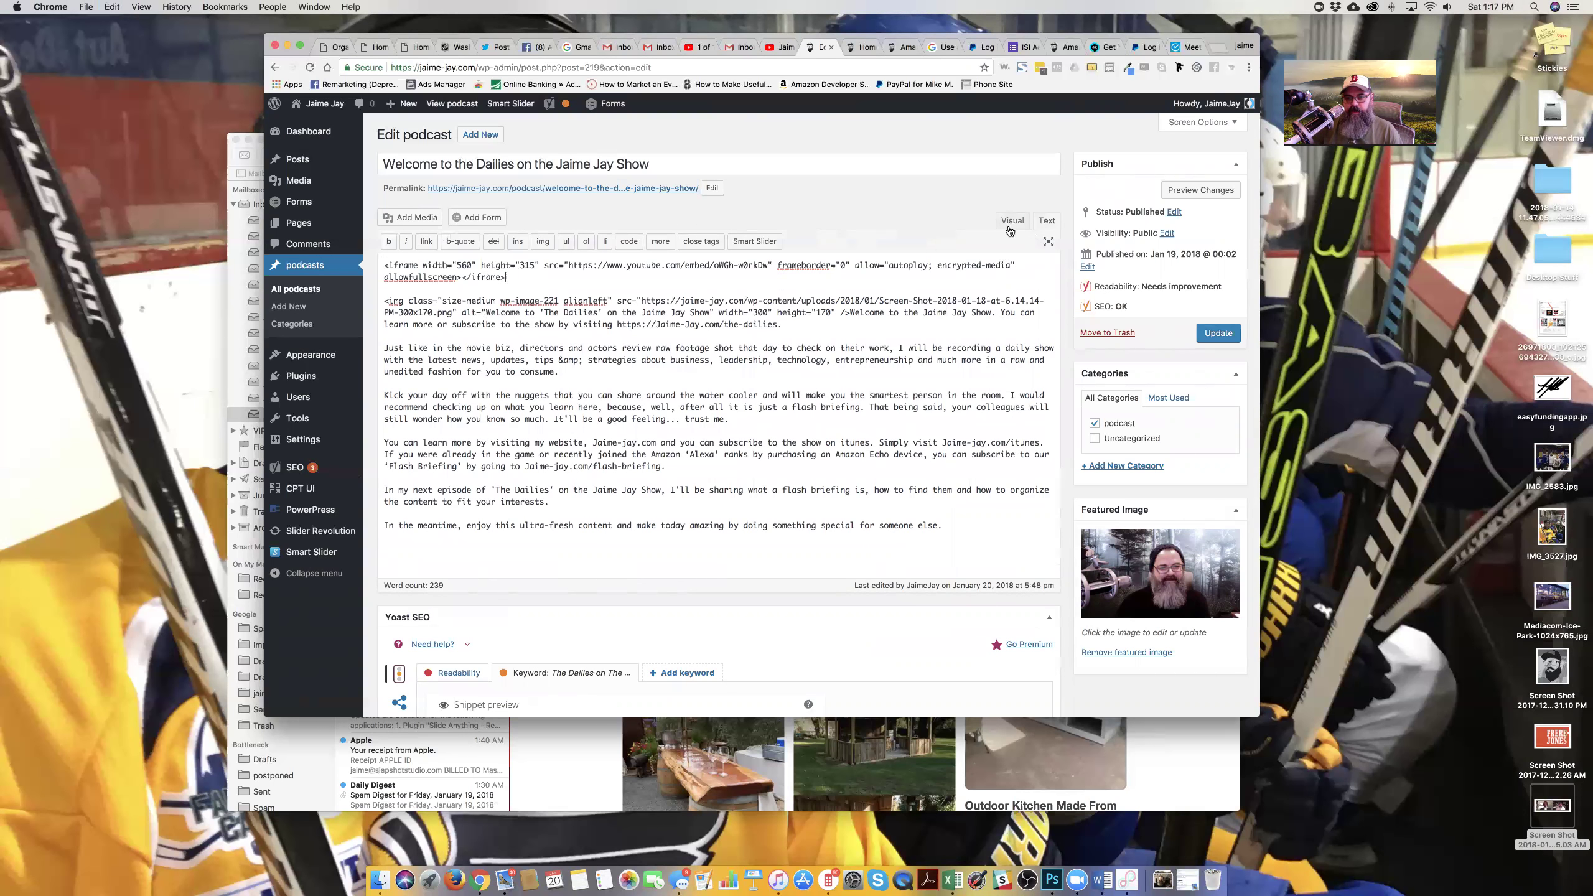
left_click(1011, 222)
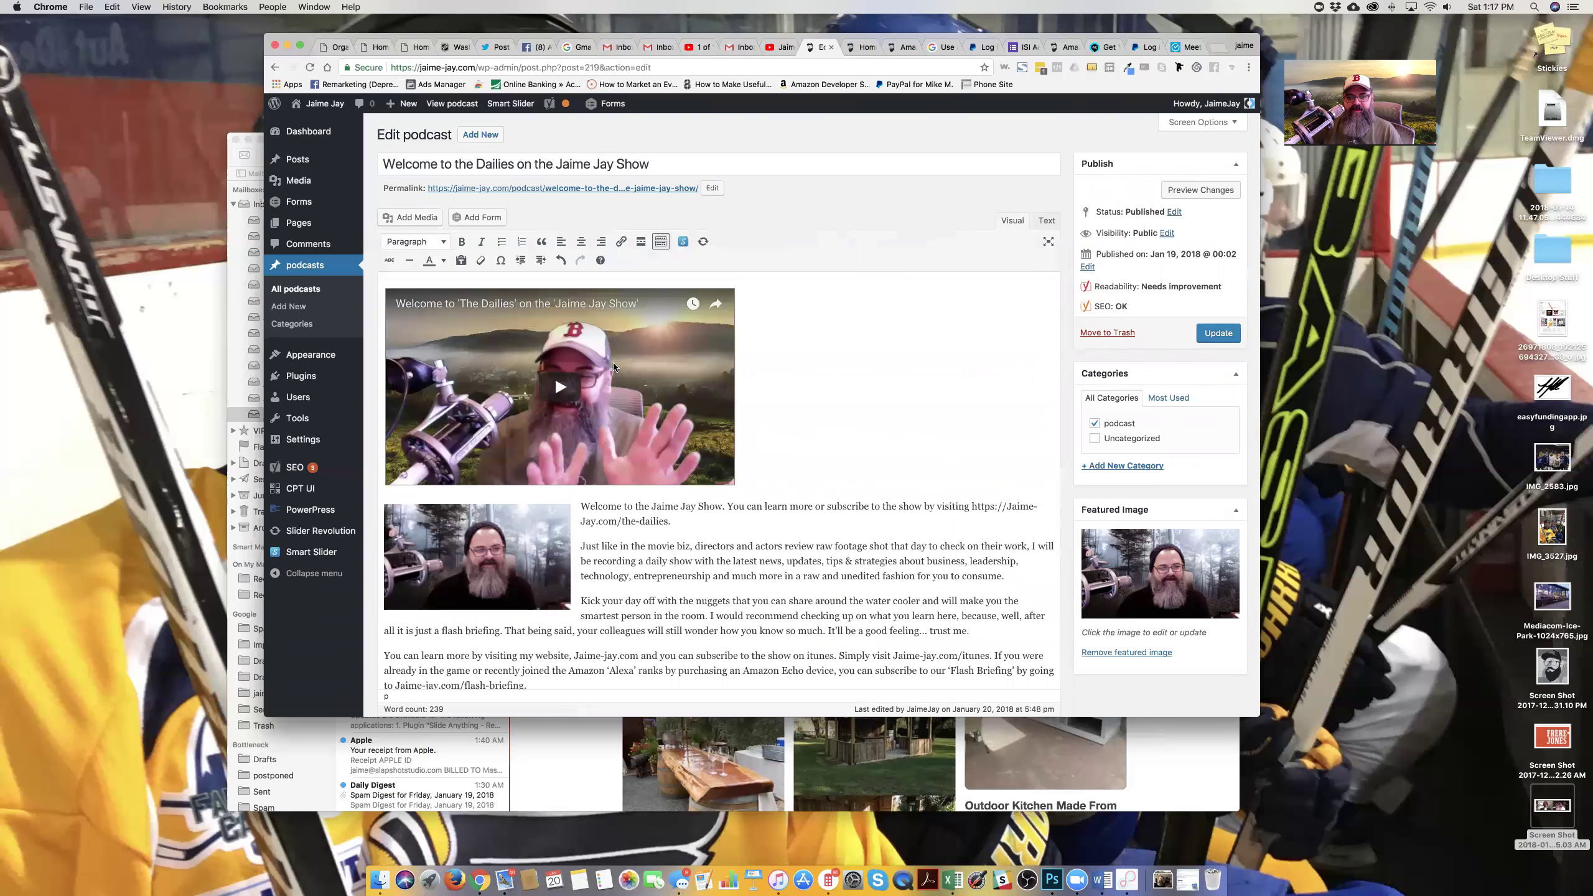
Update the post with the embedded video and view the published page
left_click(577, 344)
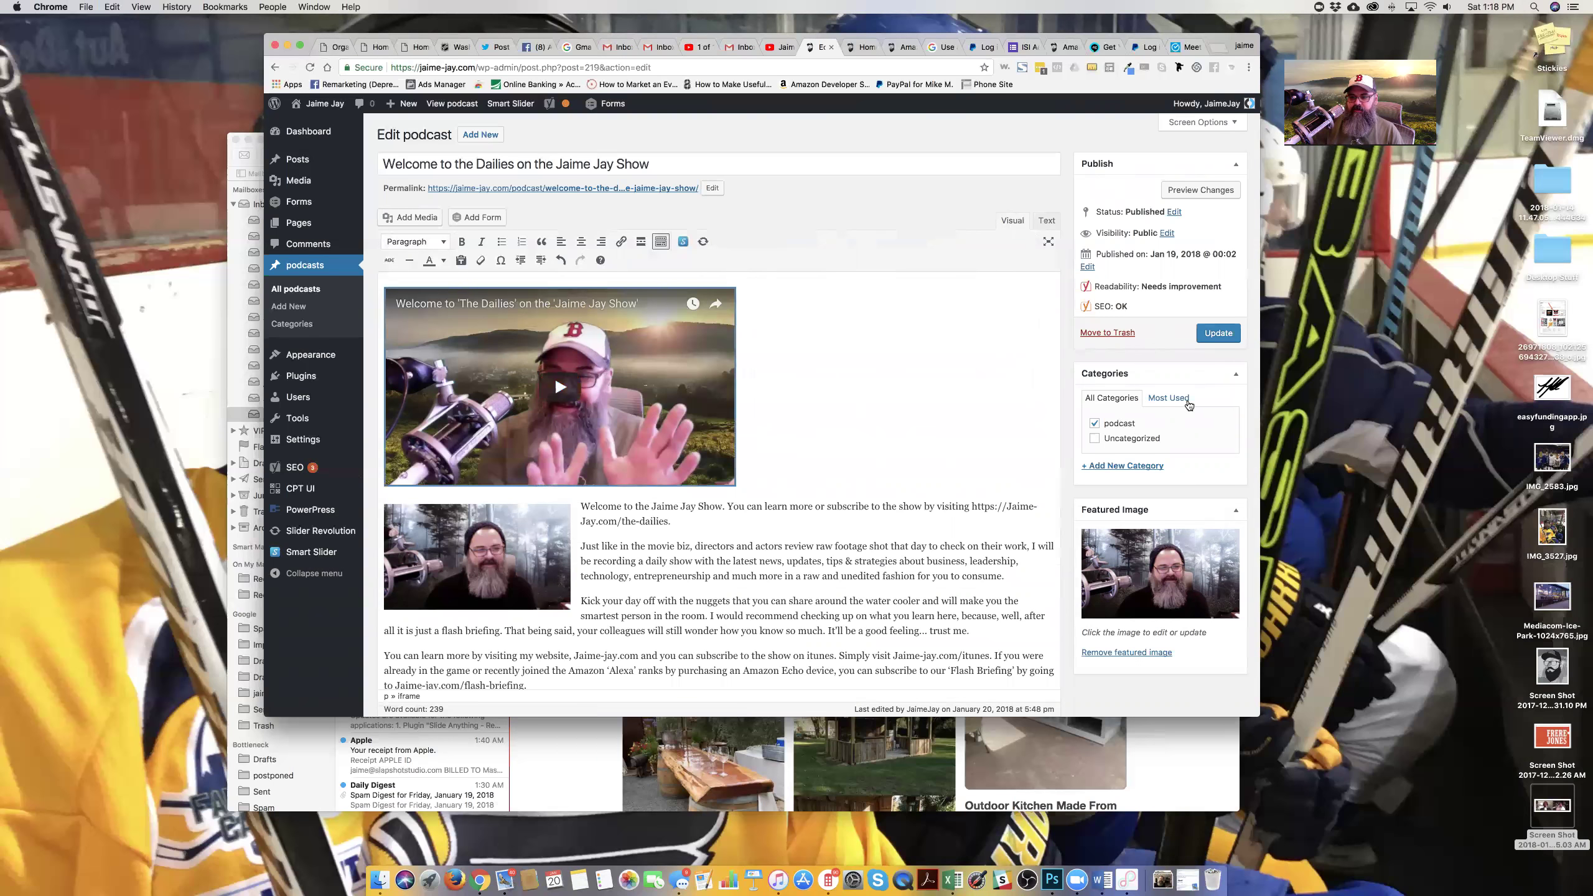
left_click(1217, 334)
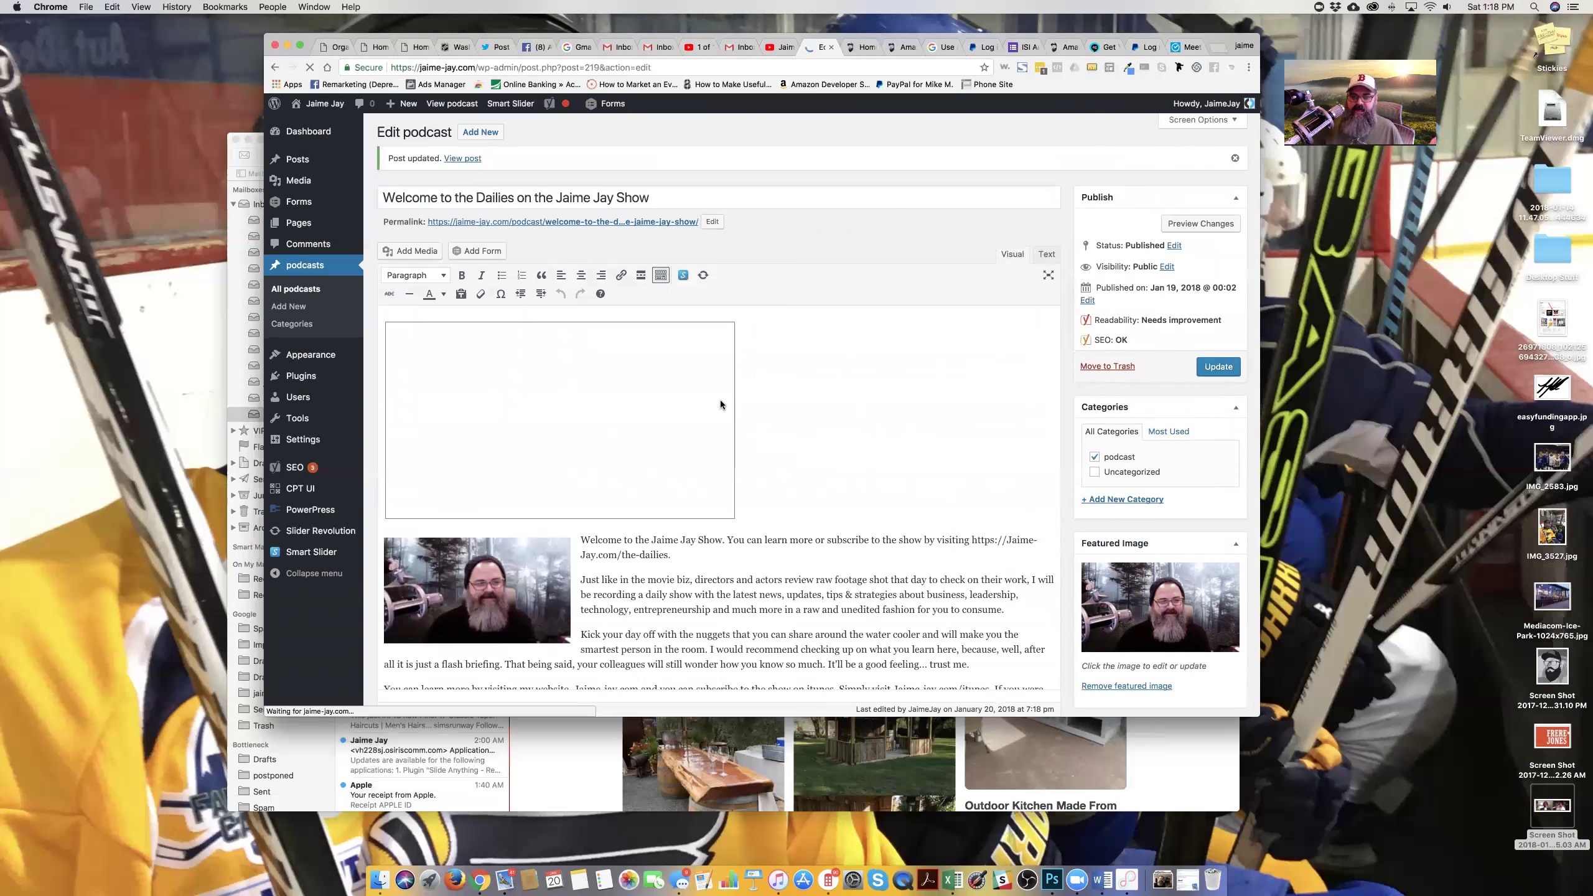
left_click(473, 160)
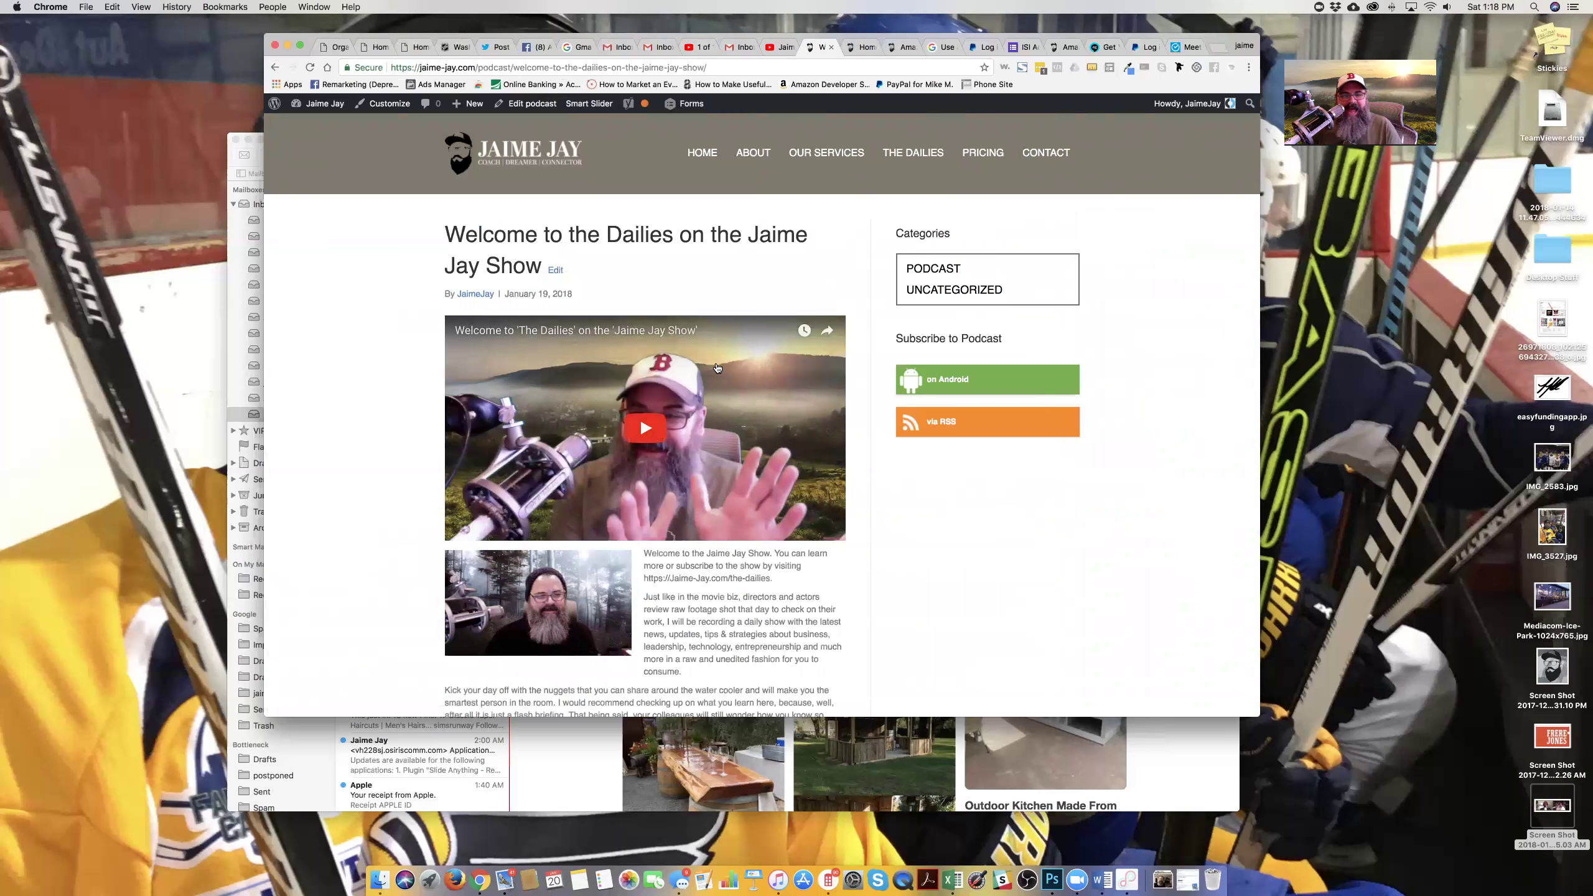
Play the embedded video, skip to its end screen, then reopen the post in the editor
left_click(650, 430)
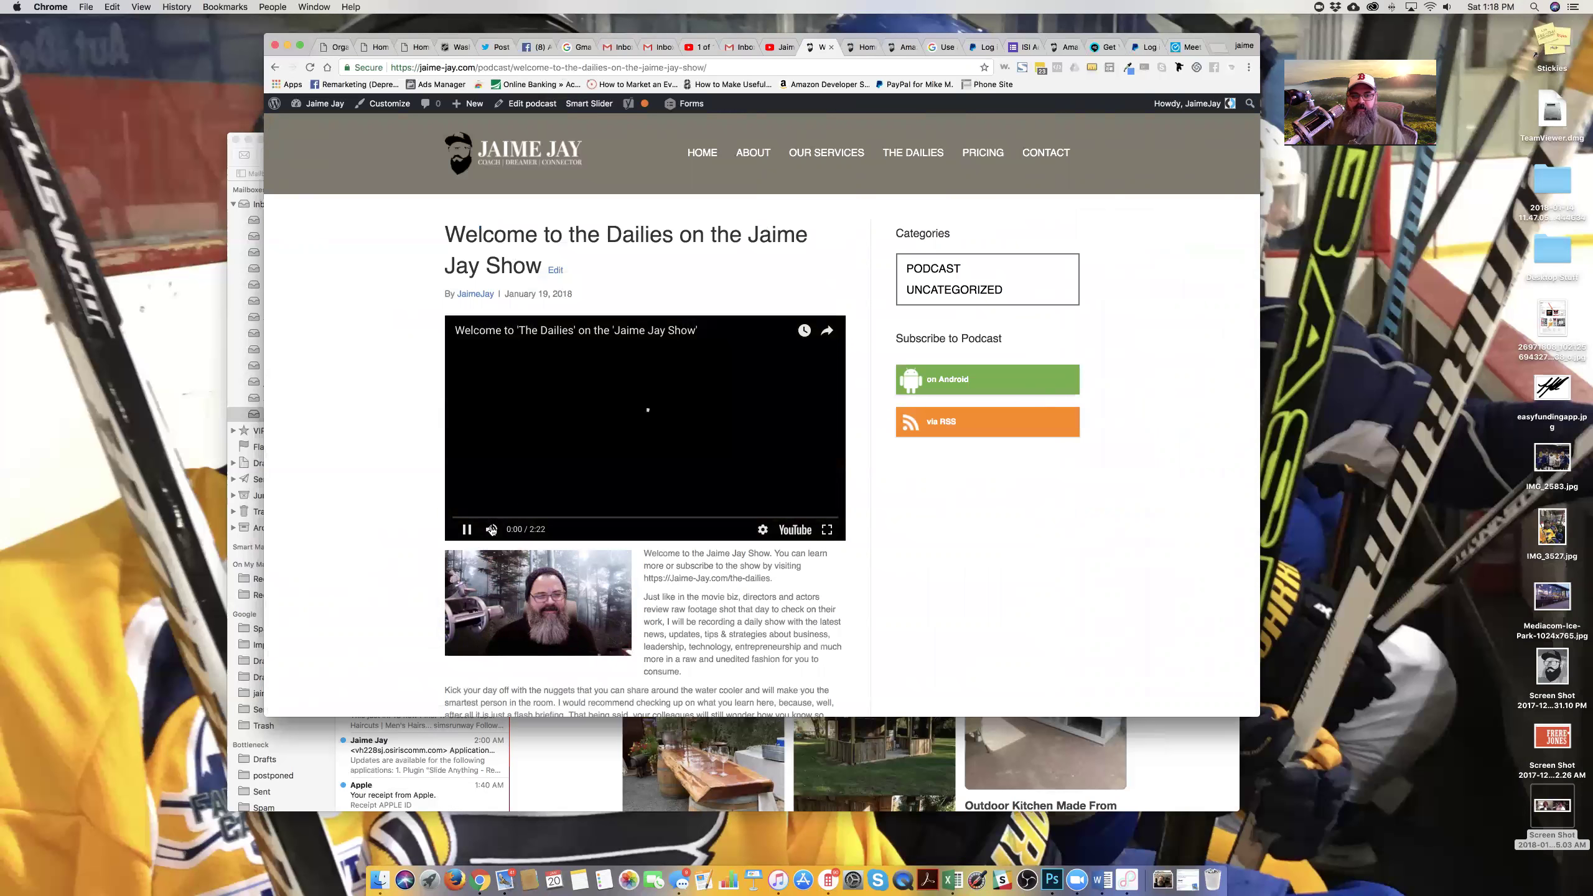
left_click(466, 530)
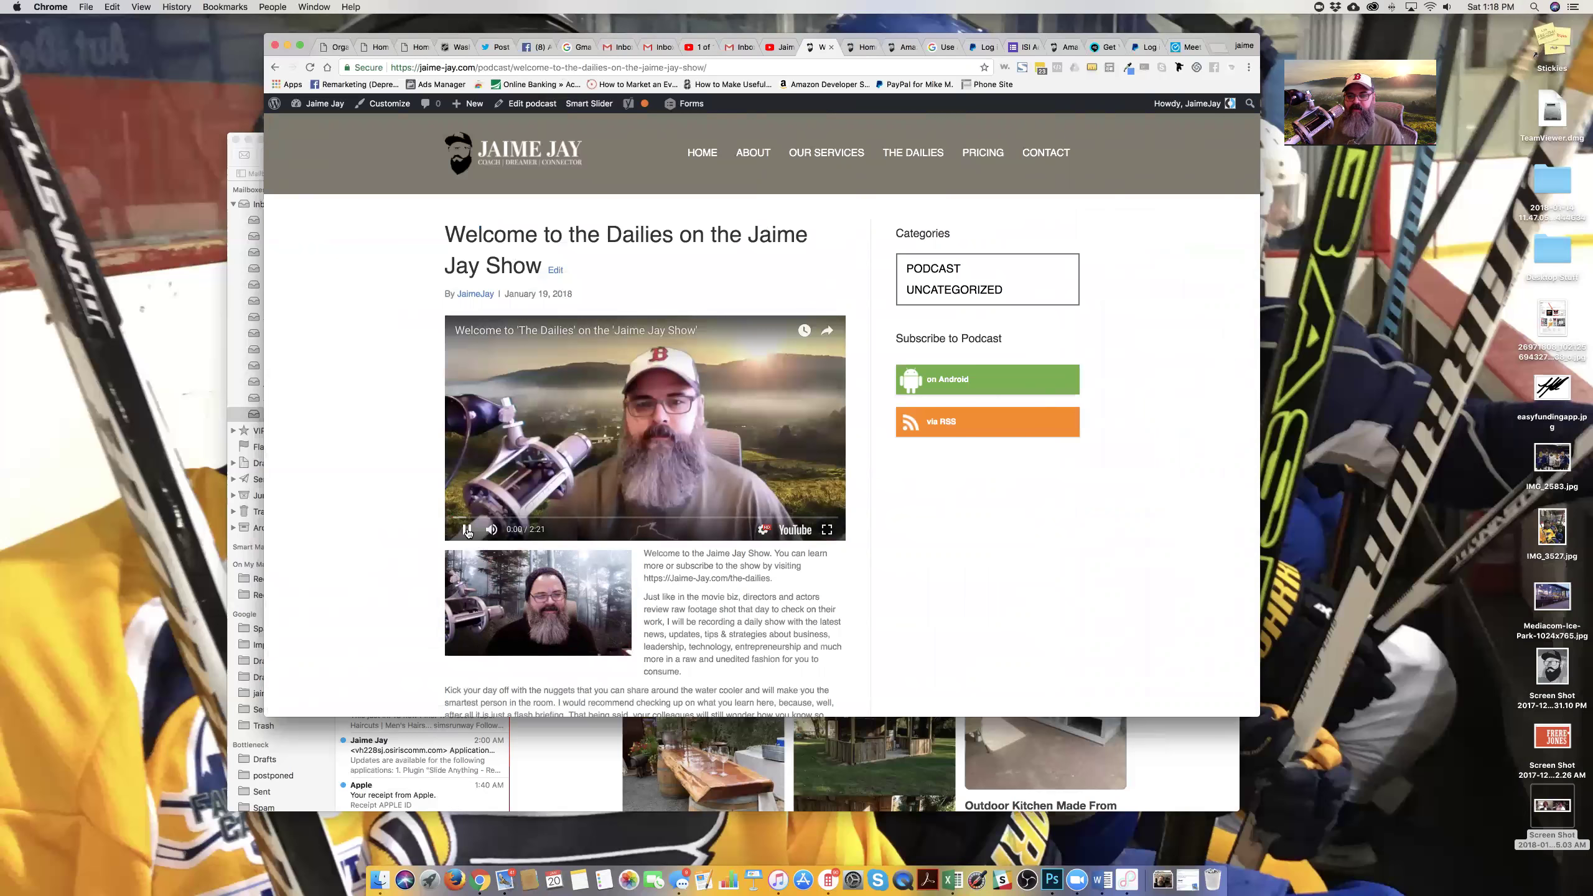
left_click(833, 518)
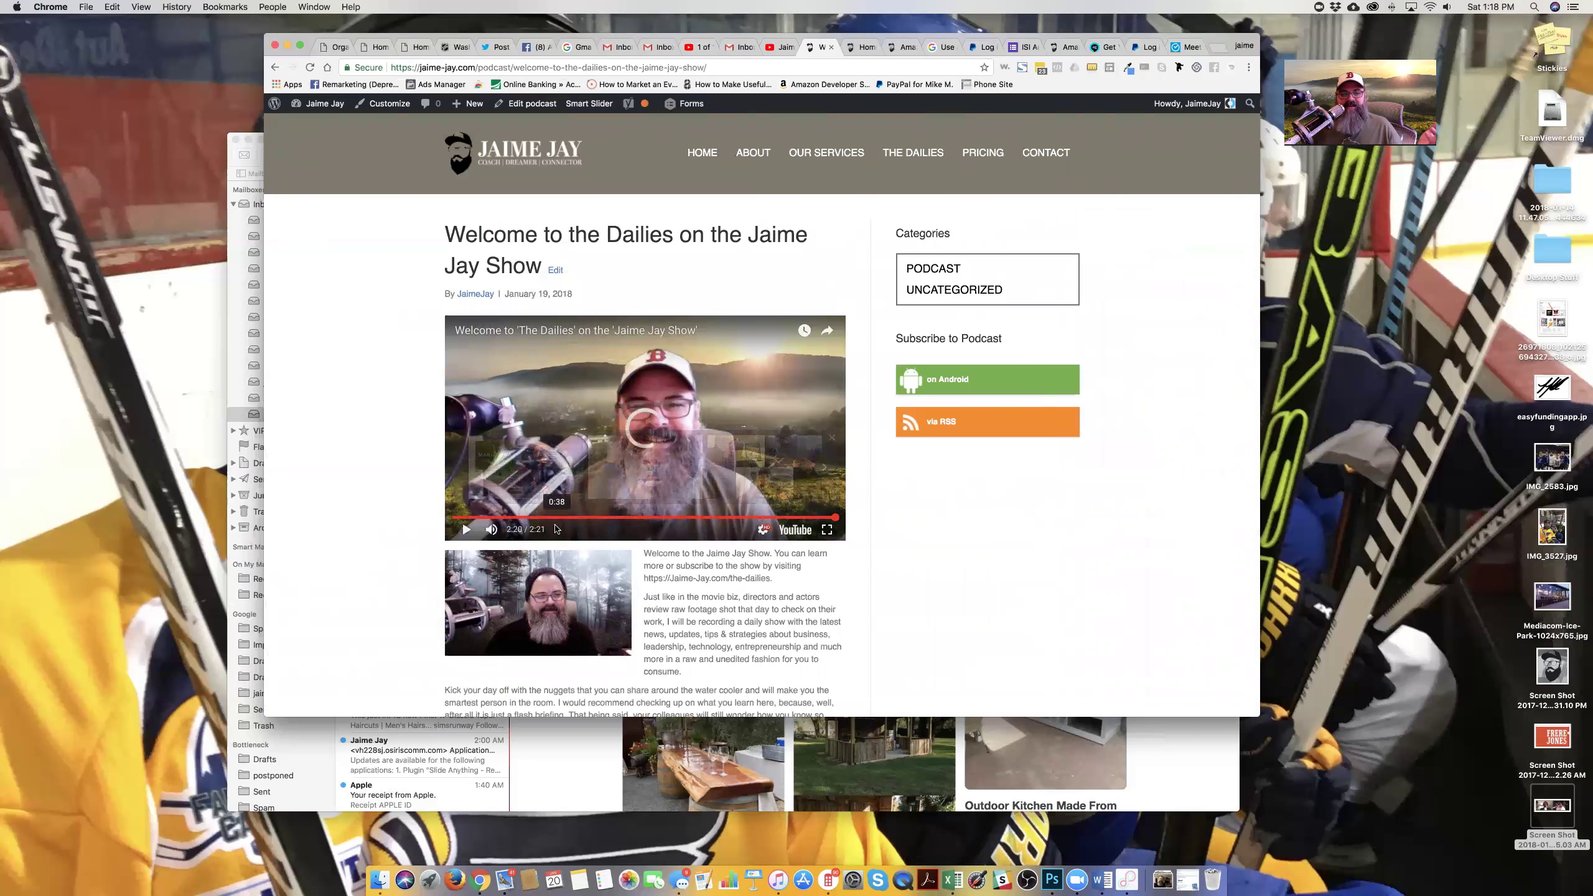
left_click(532, 103)
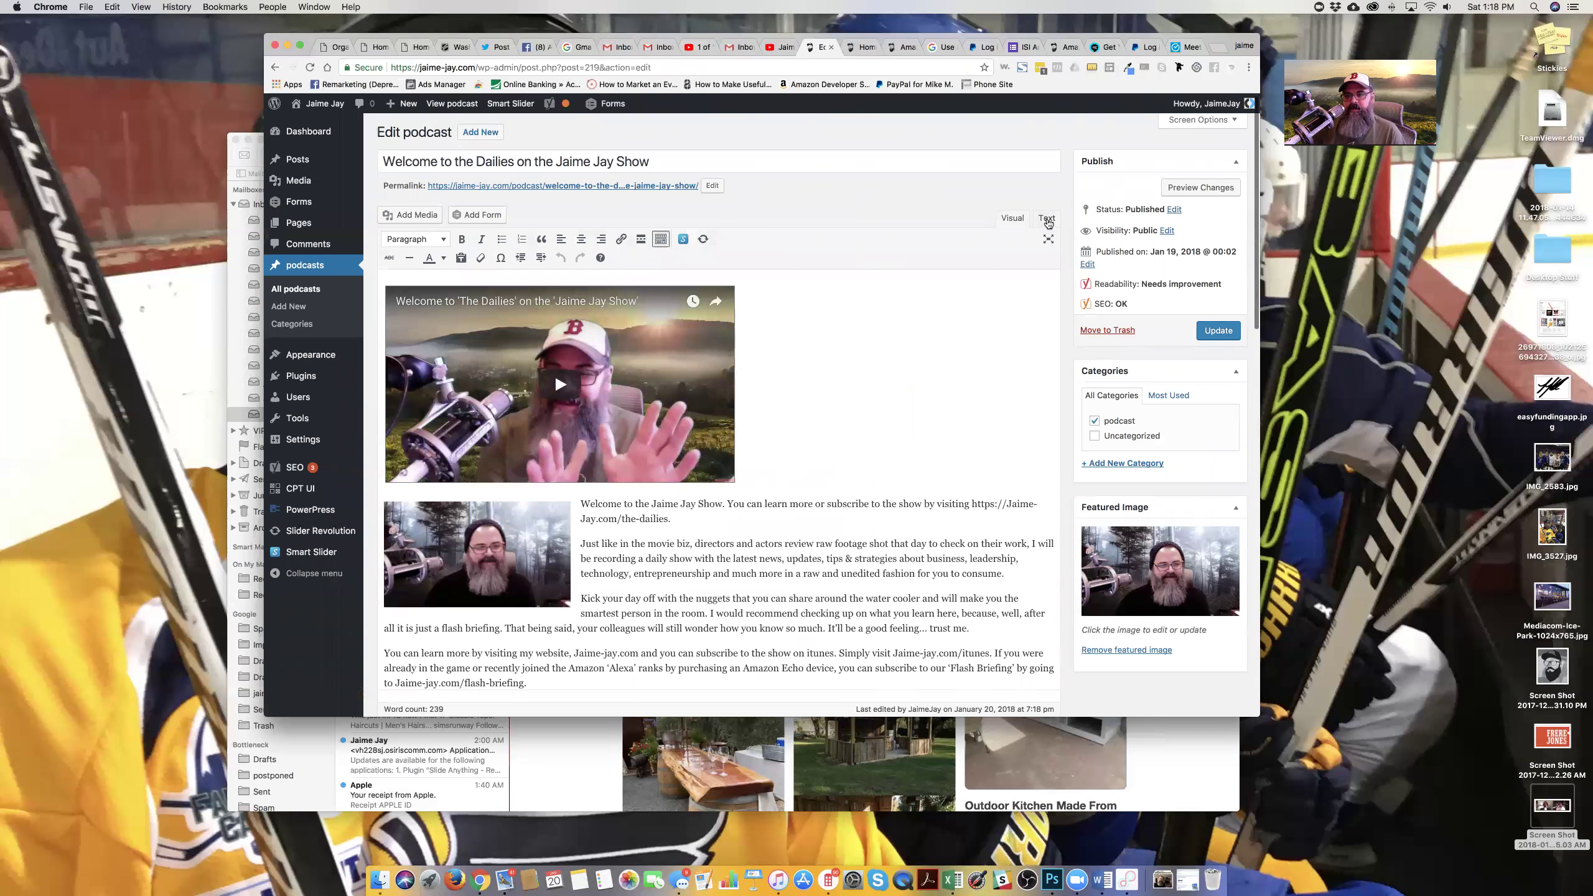
Append ?rel=0 after the video ID in the iframe src and update the post
left_click(1047, 219)
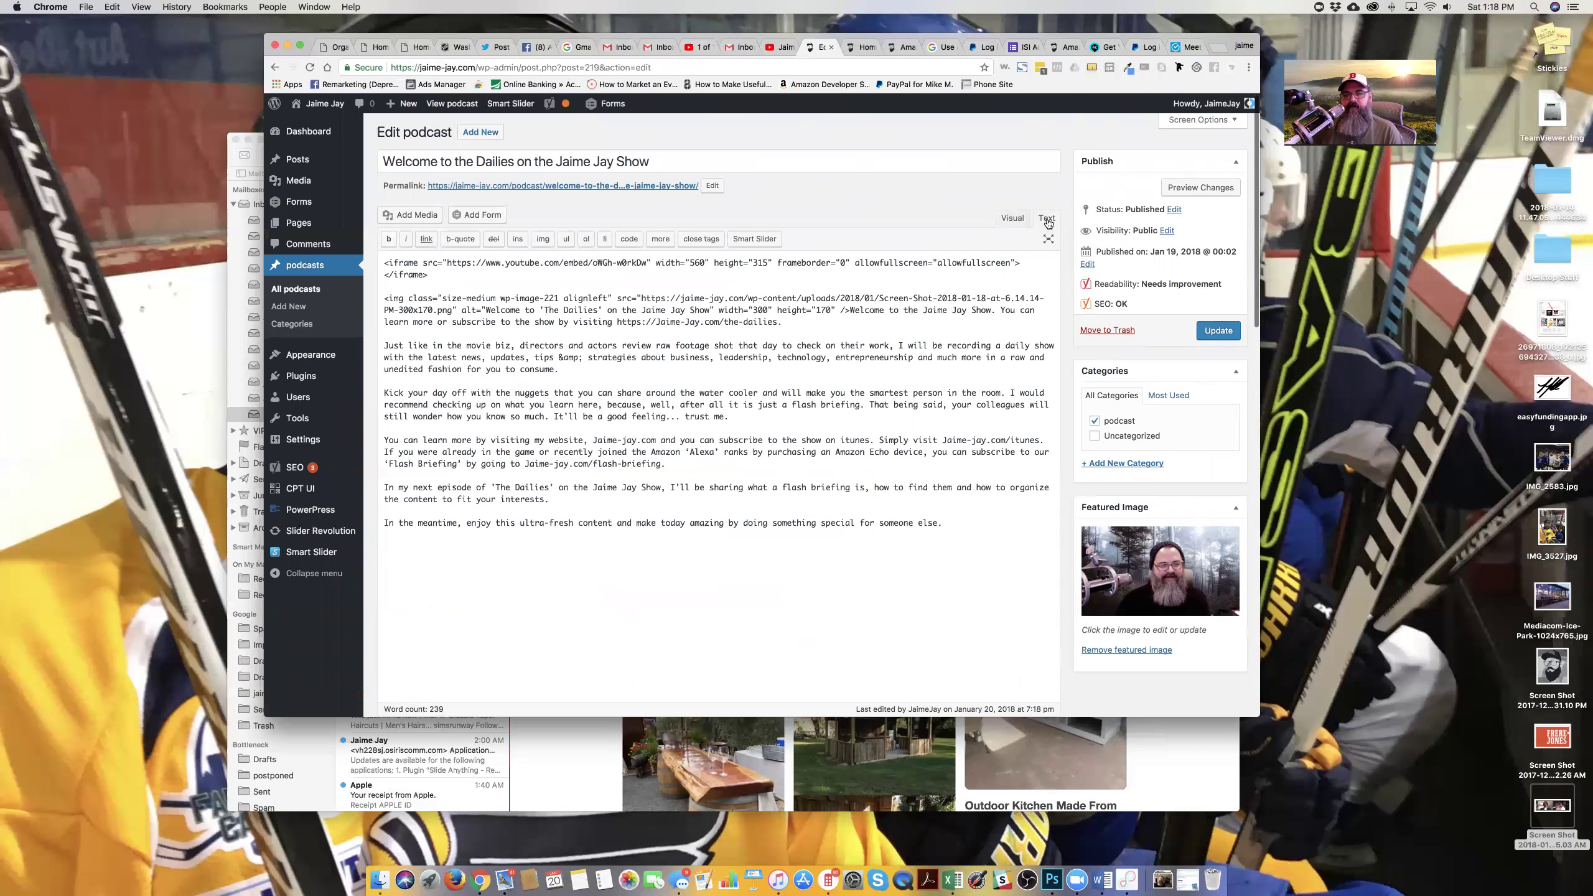
left_click(647, 263)
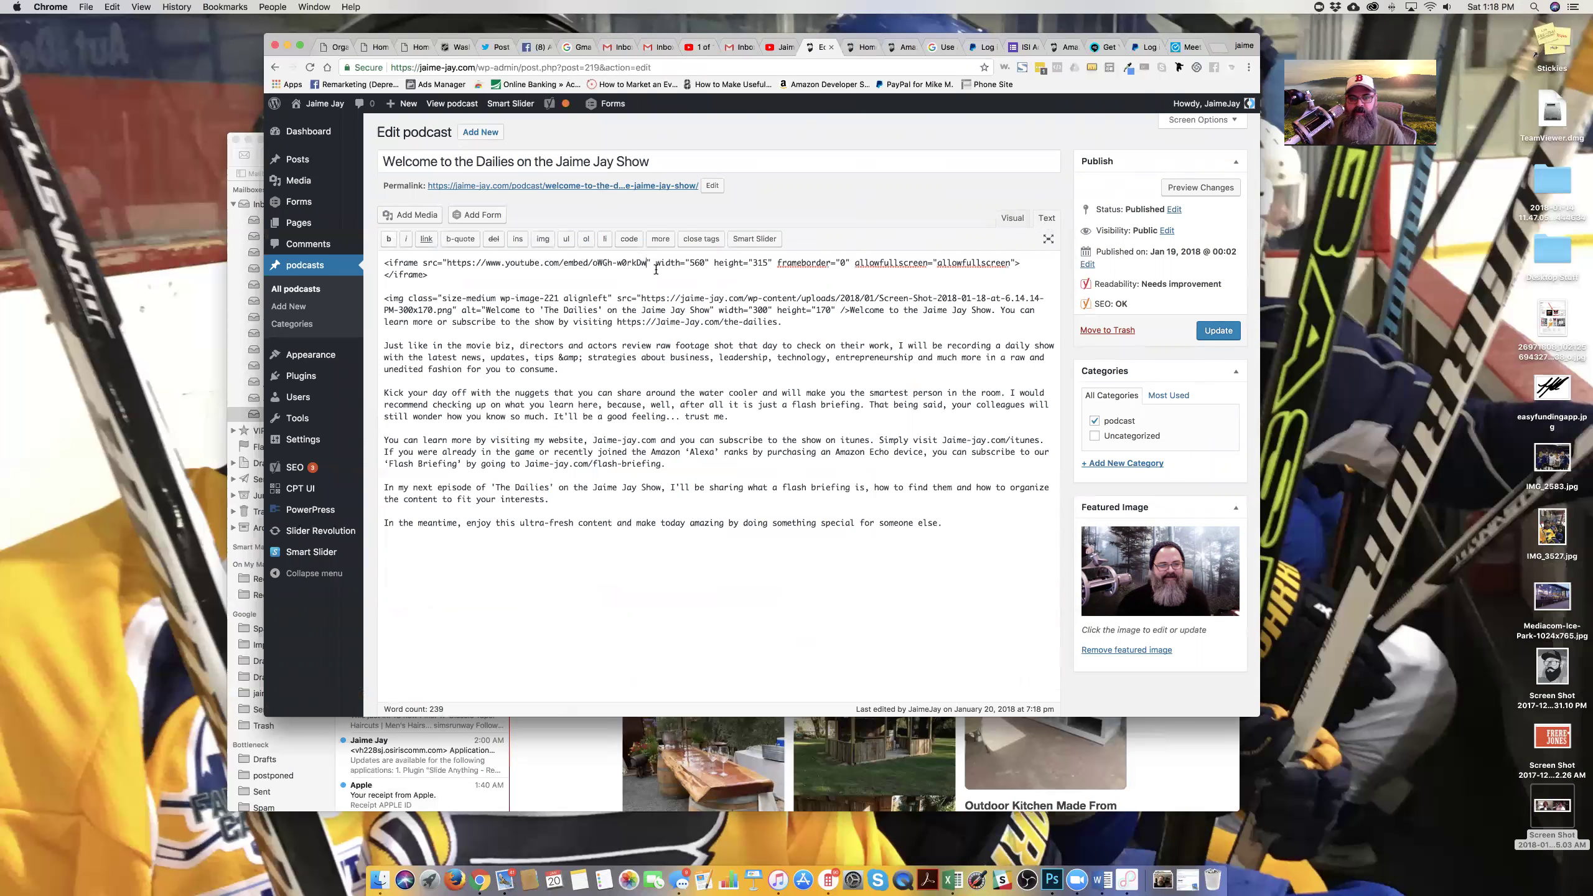
type("?")
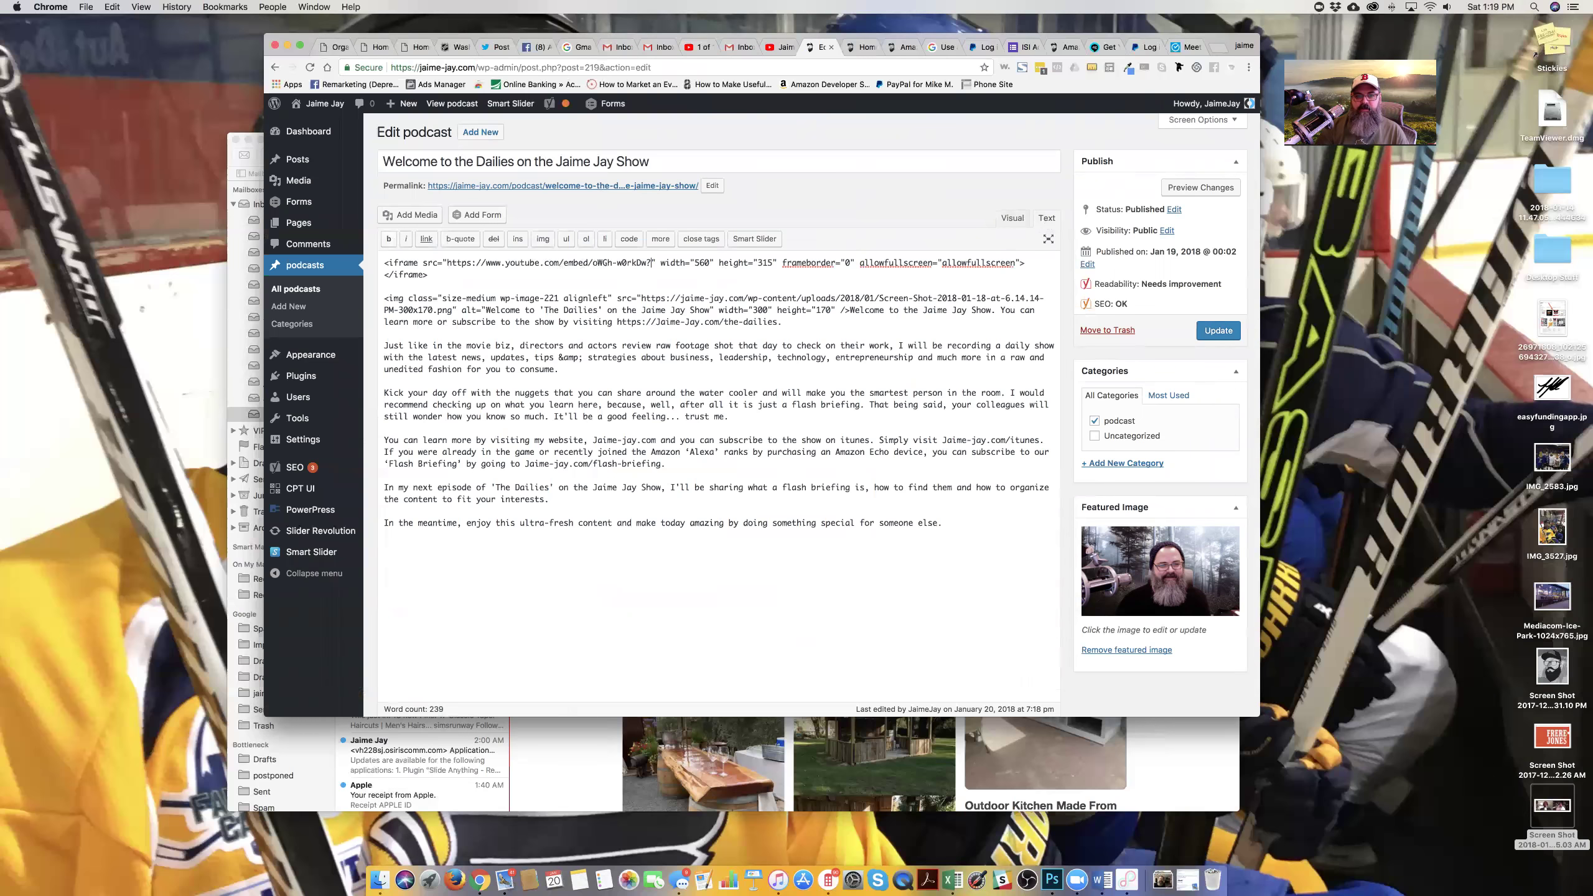
type("rel")
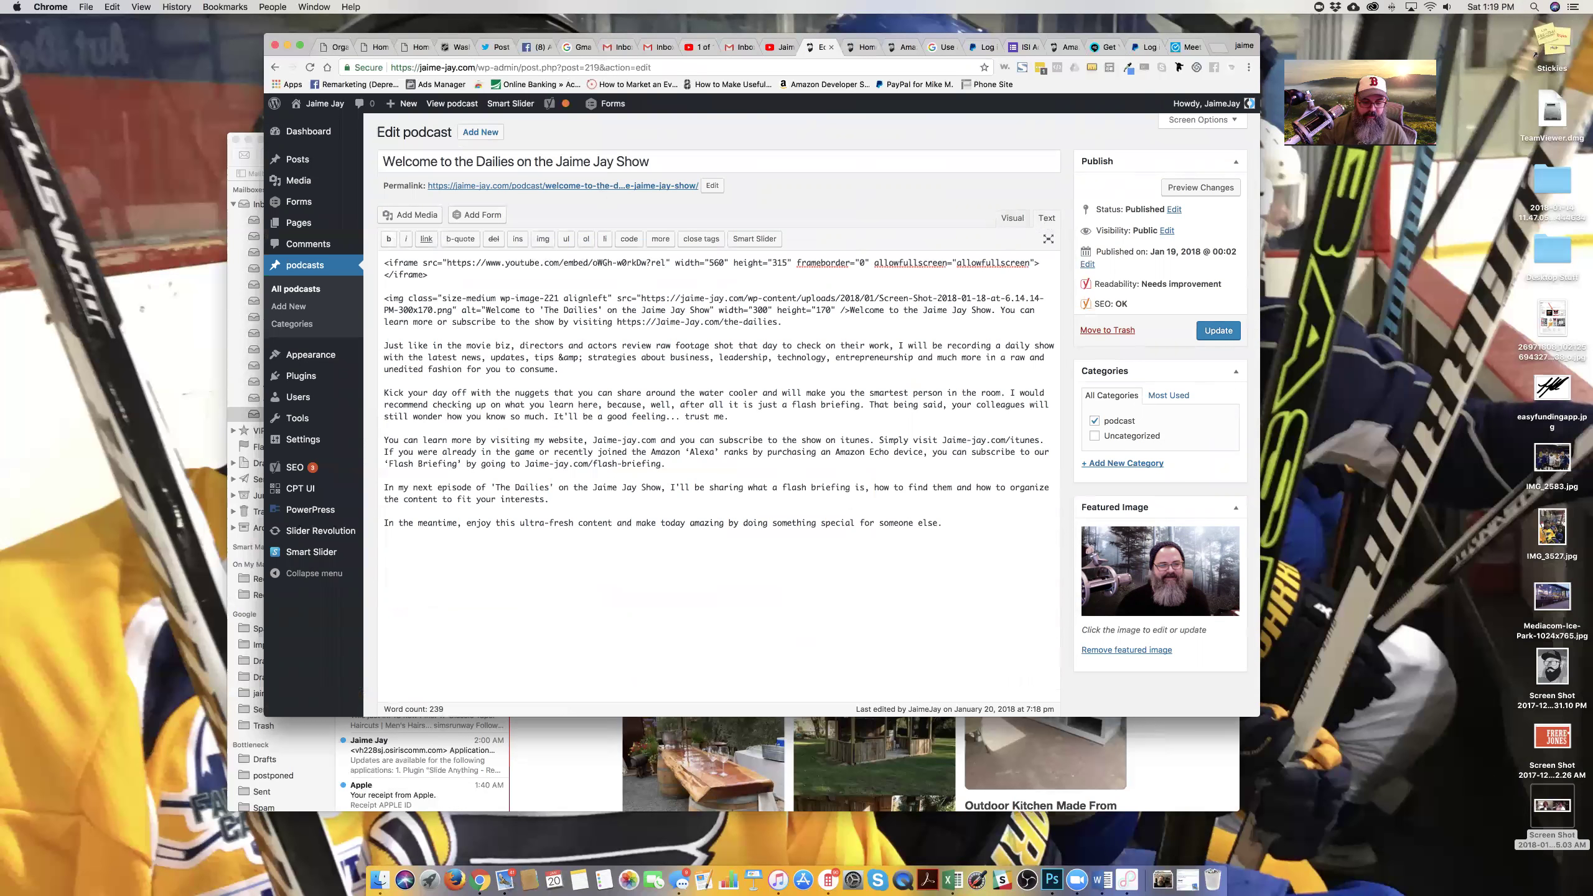
type("=0")
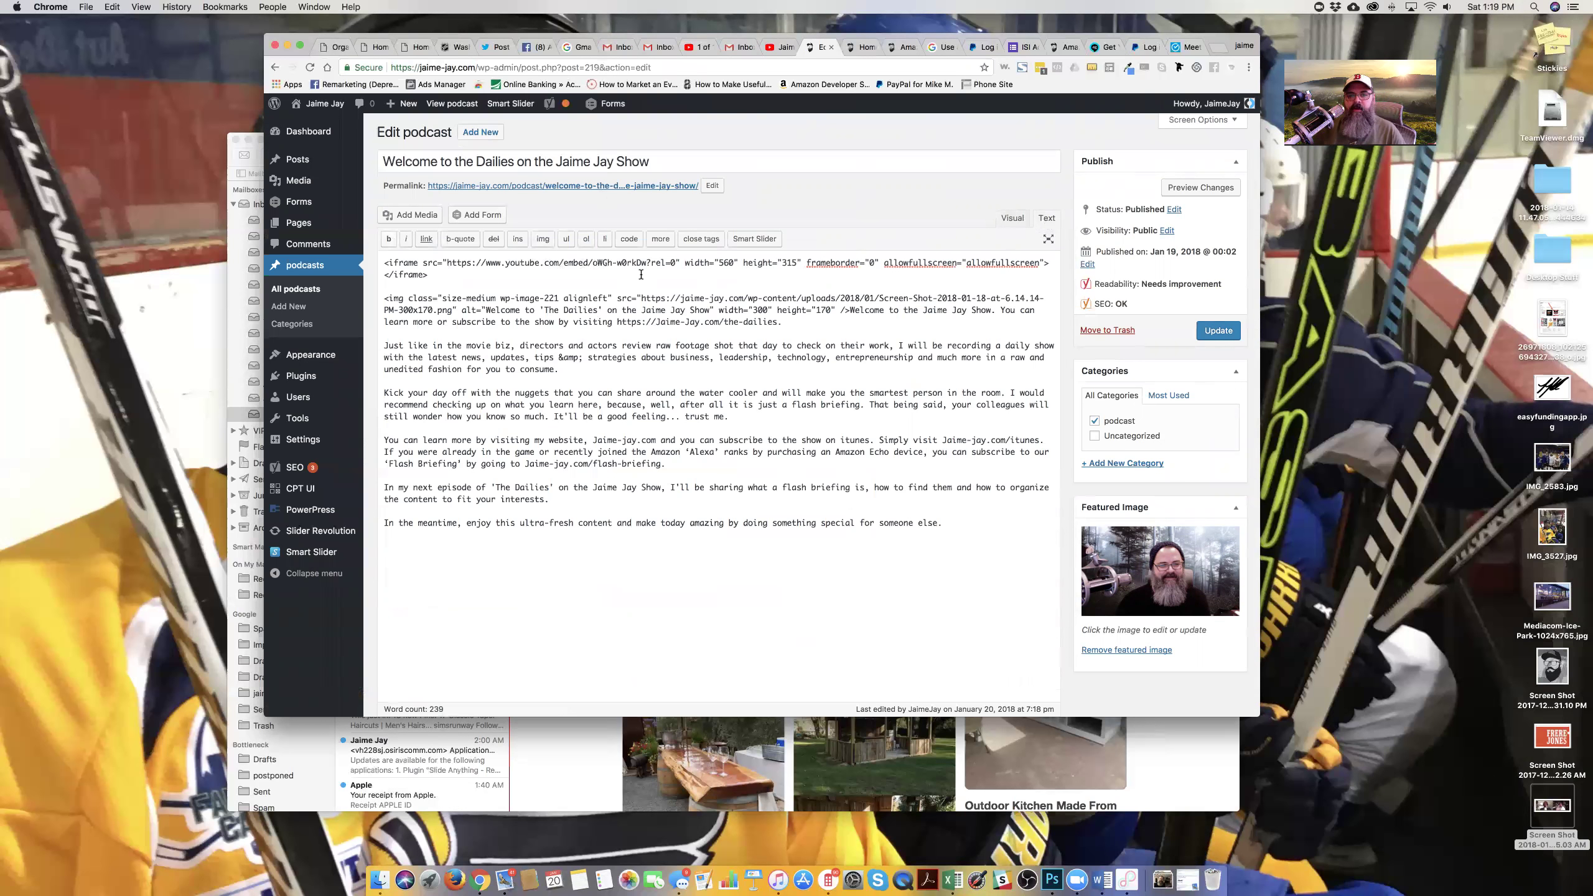
left_click_drag(661, 262, 674, 262)
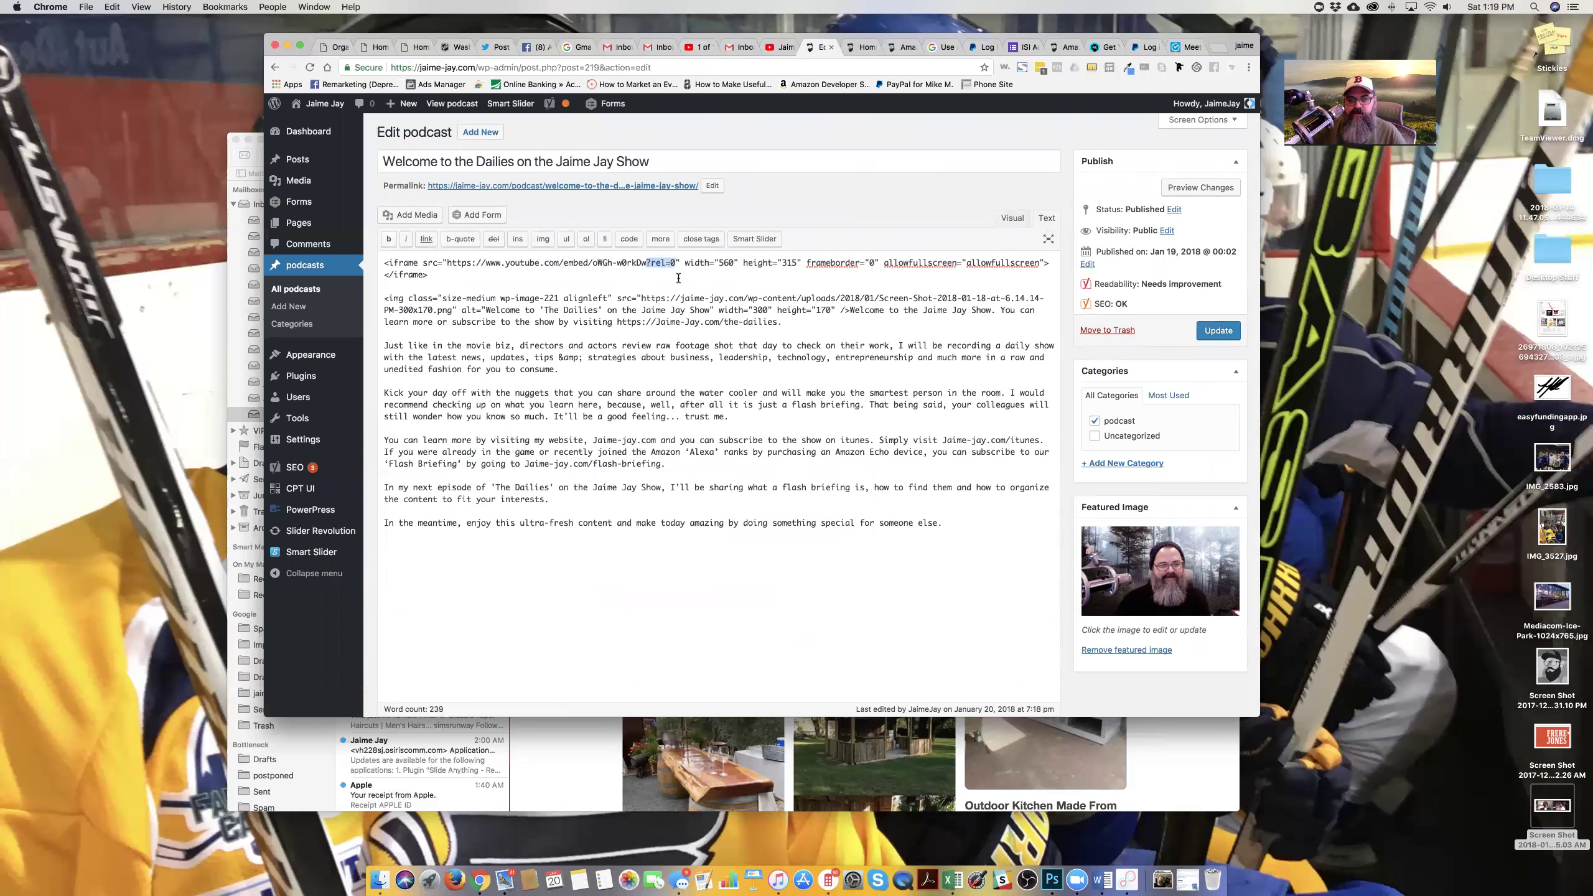
left_click(683, 278)
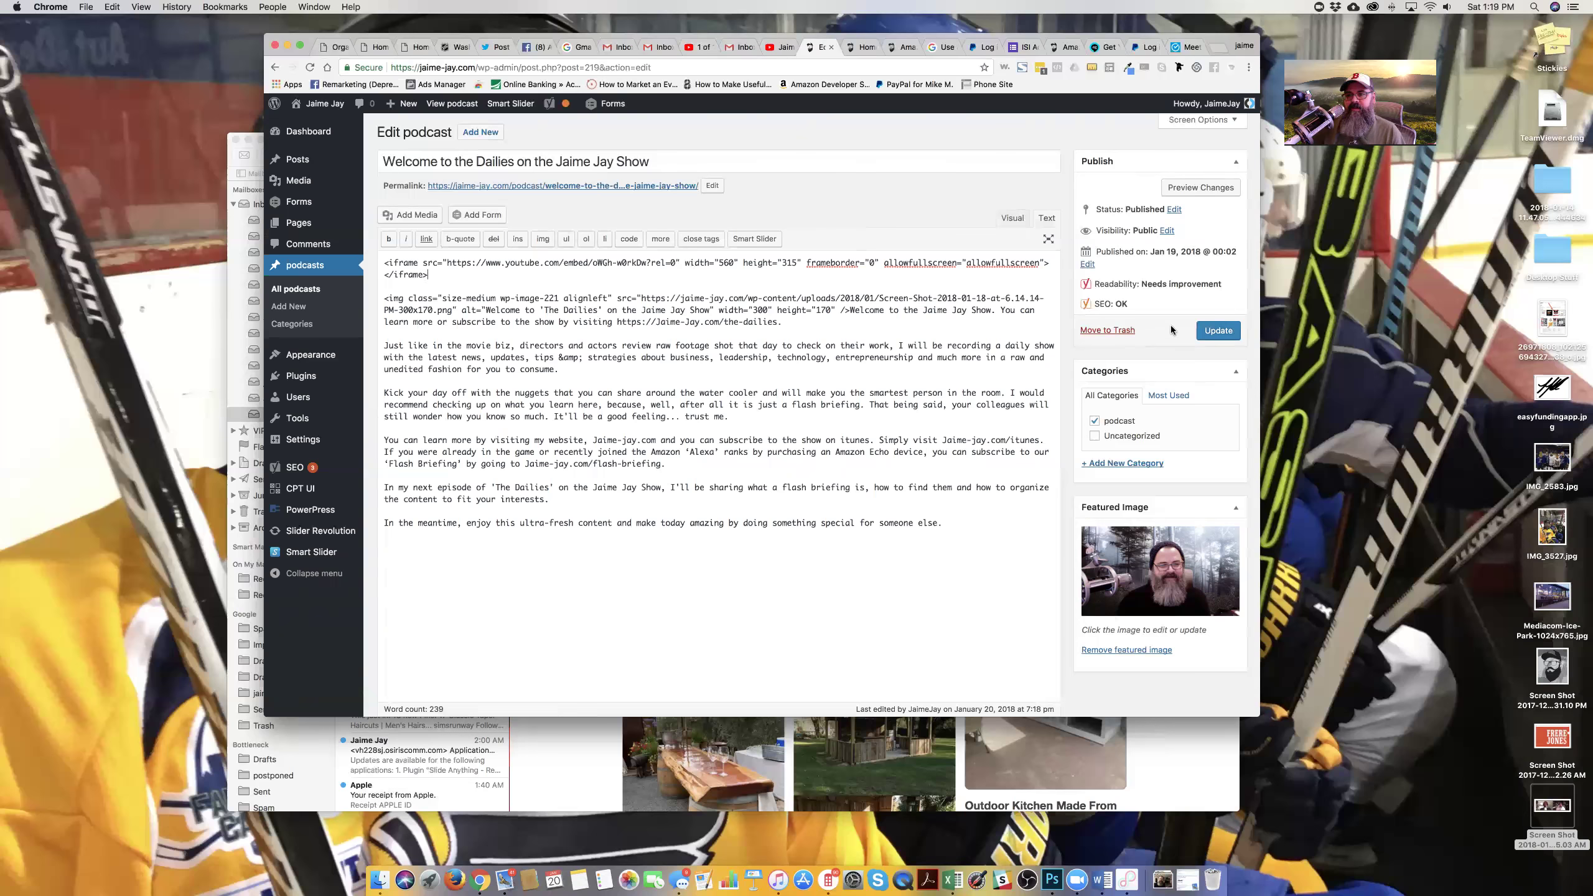
left_click(1218, 331)
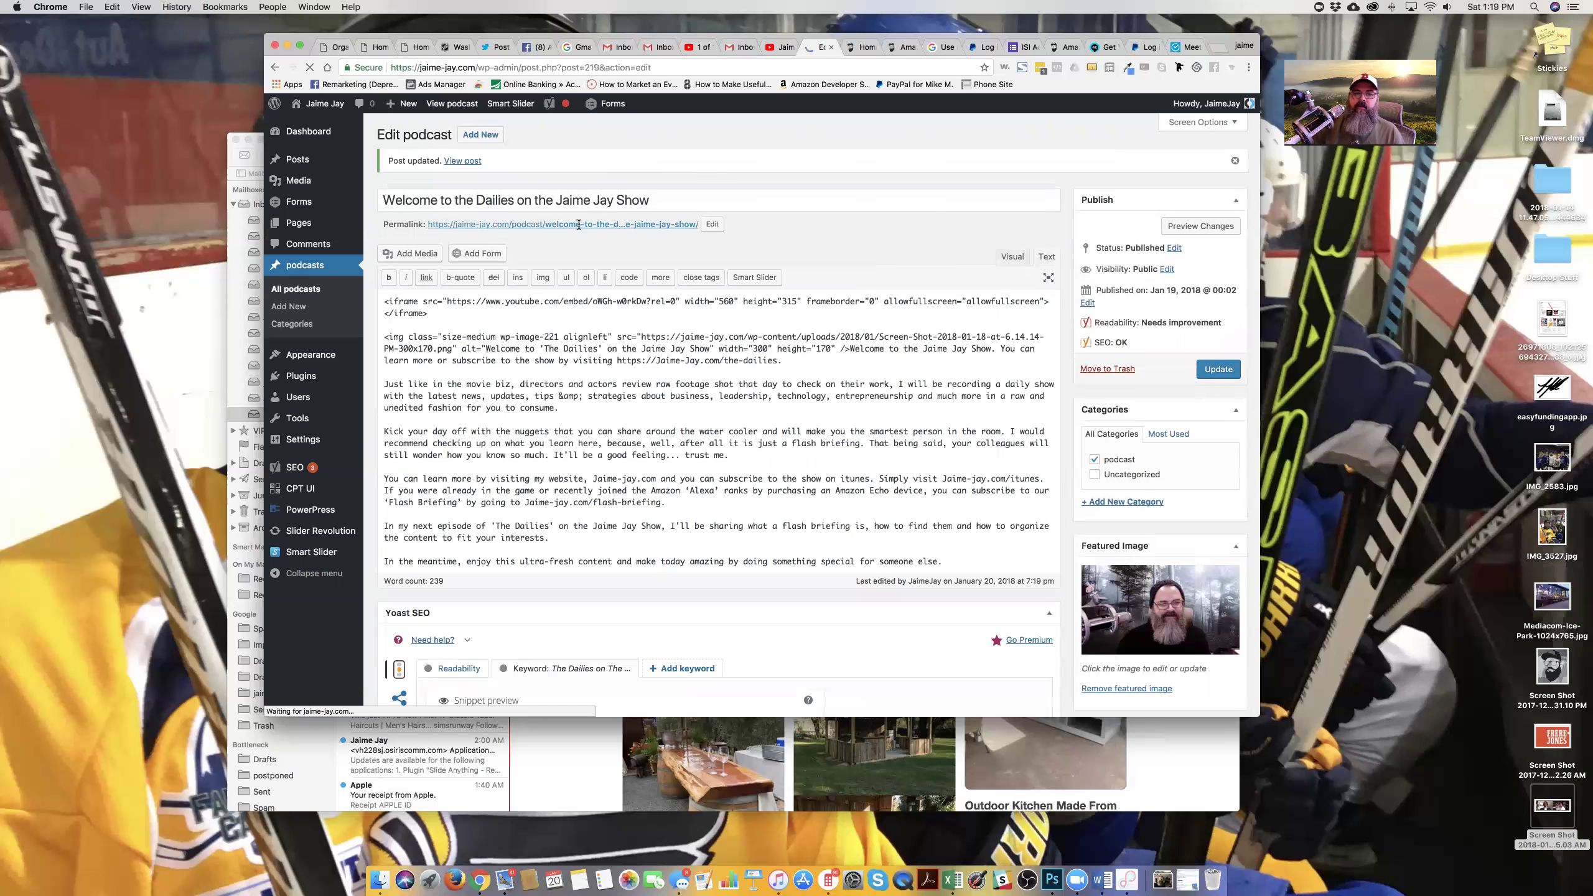
Open the live post and play the updated embed near its 2:21 end, then pause
left_click(646, 224)
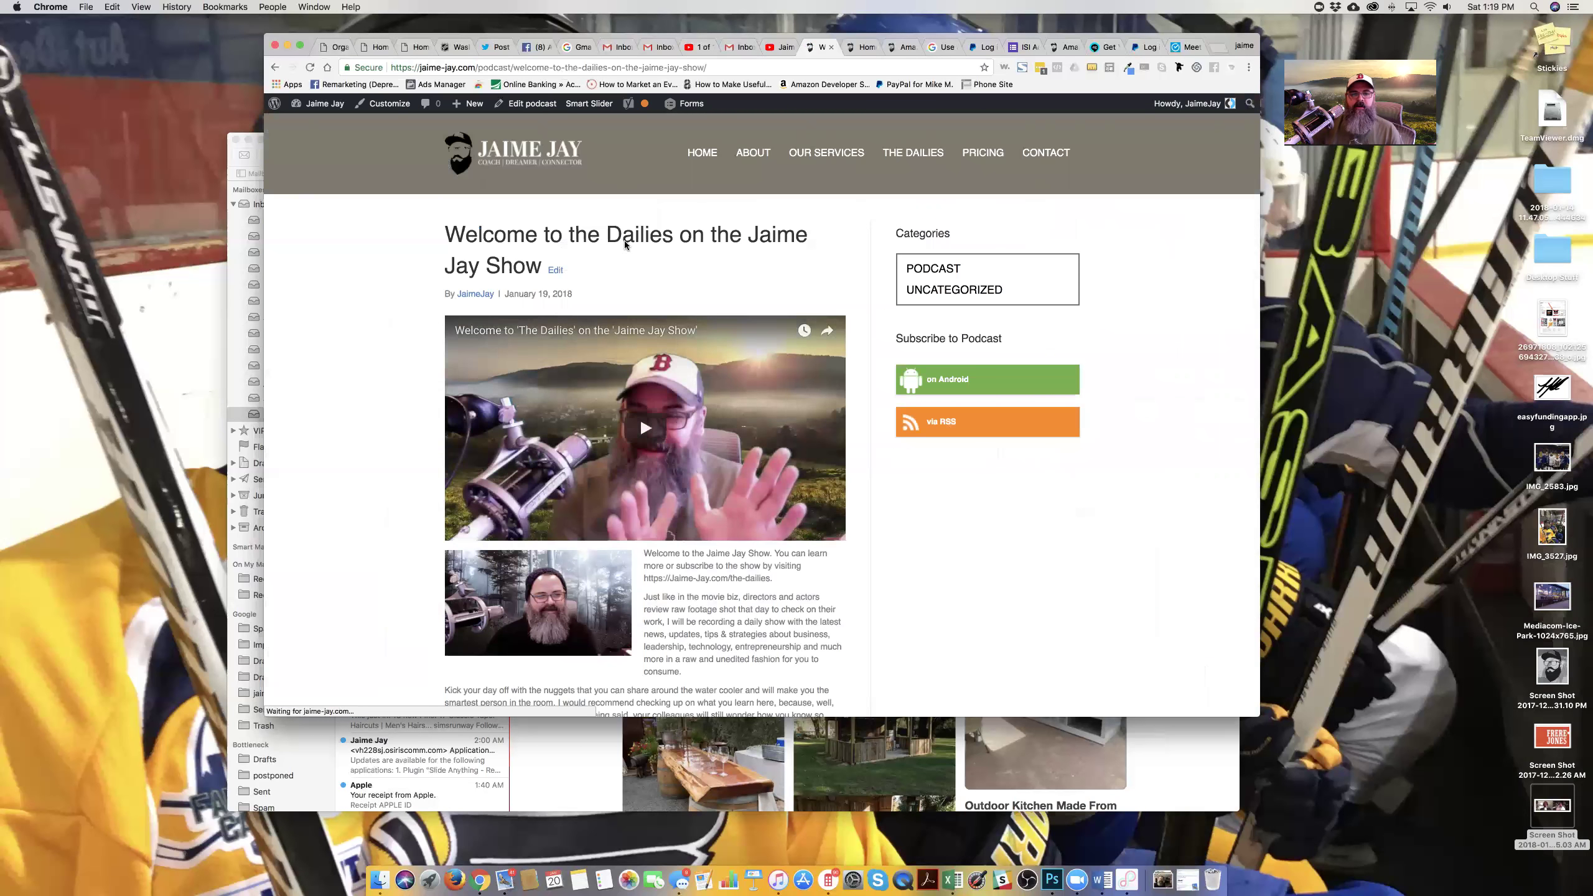
left_click(685, 484)
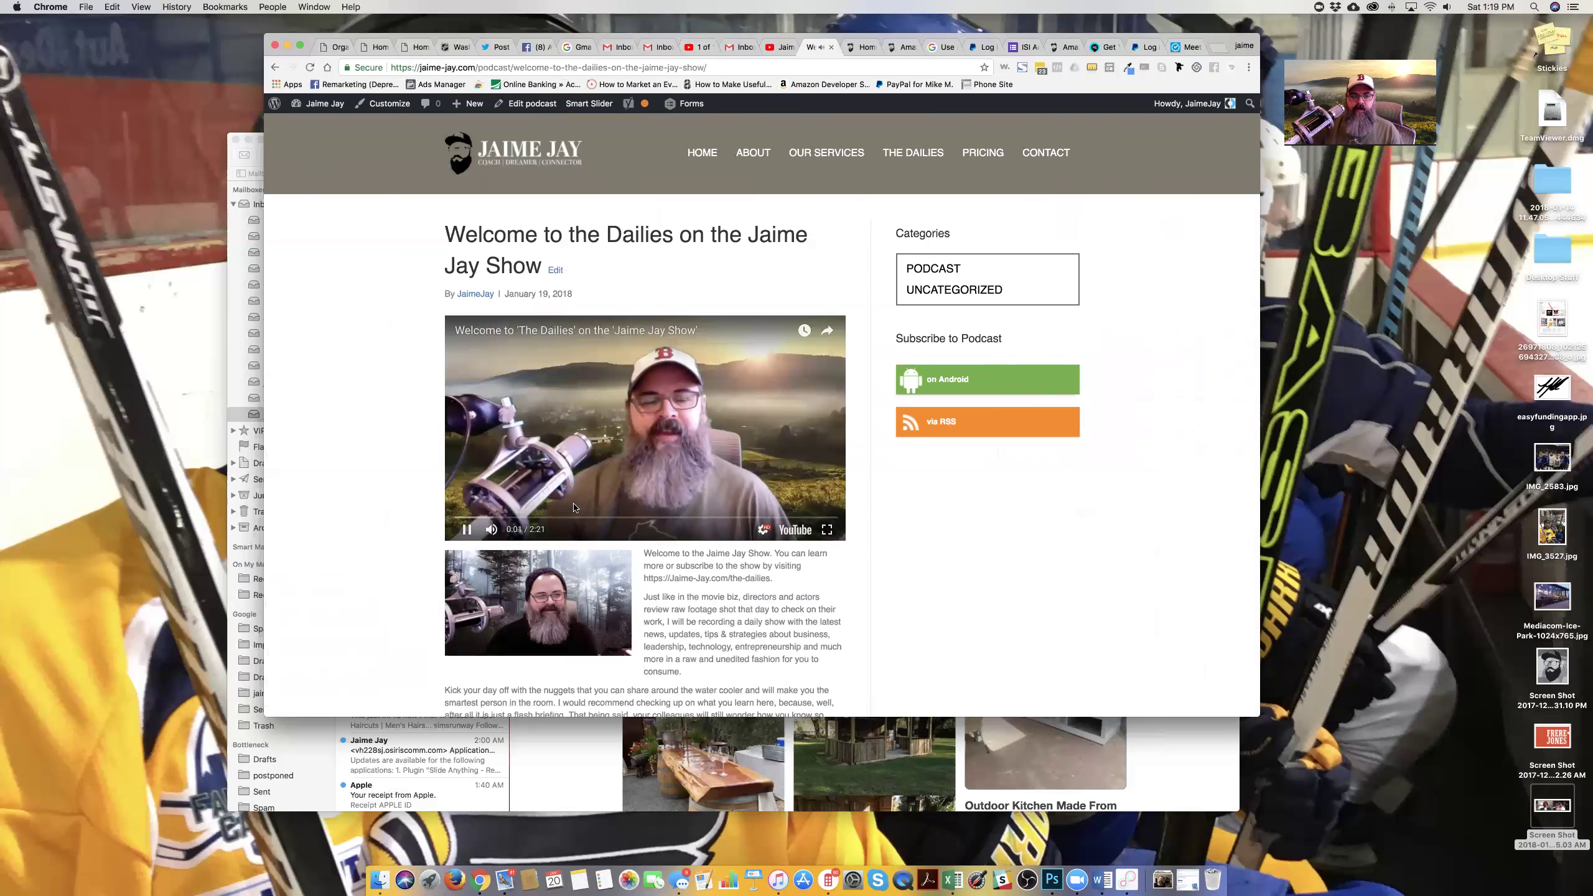
left_click(467, 529)
left_click(825, 517)
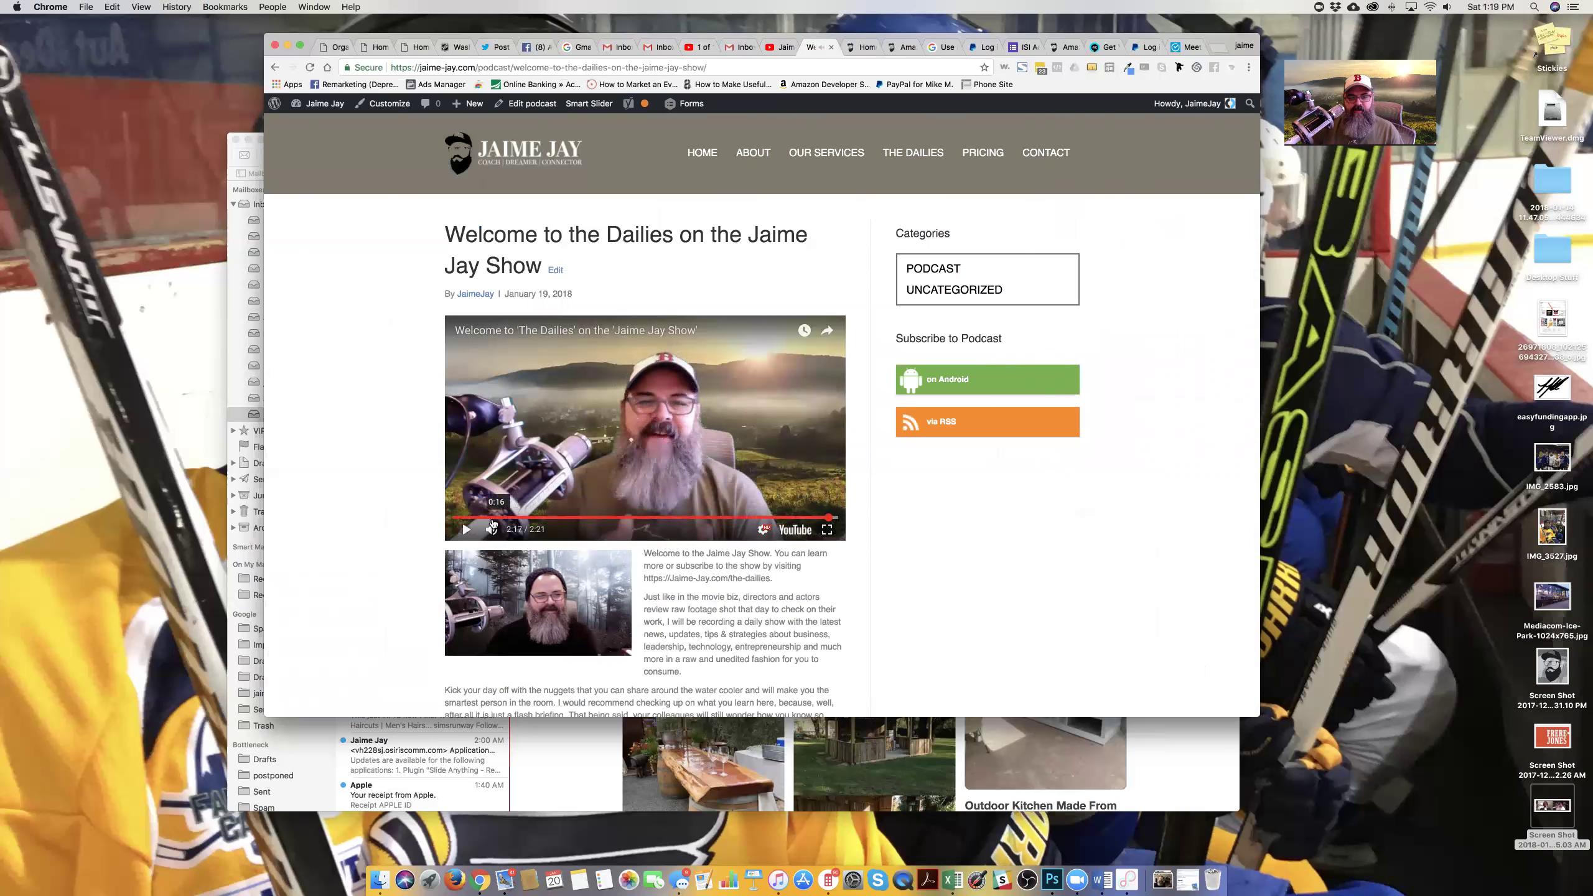
left_click(634, 485)
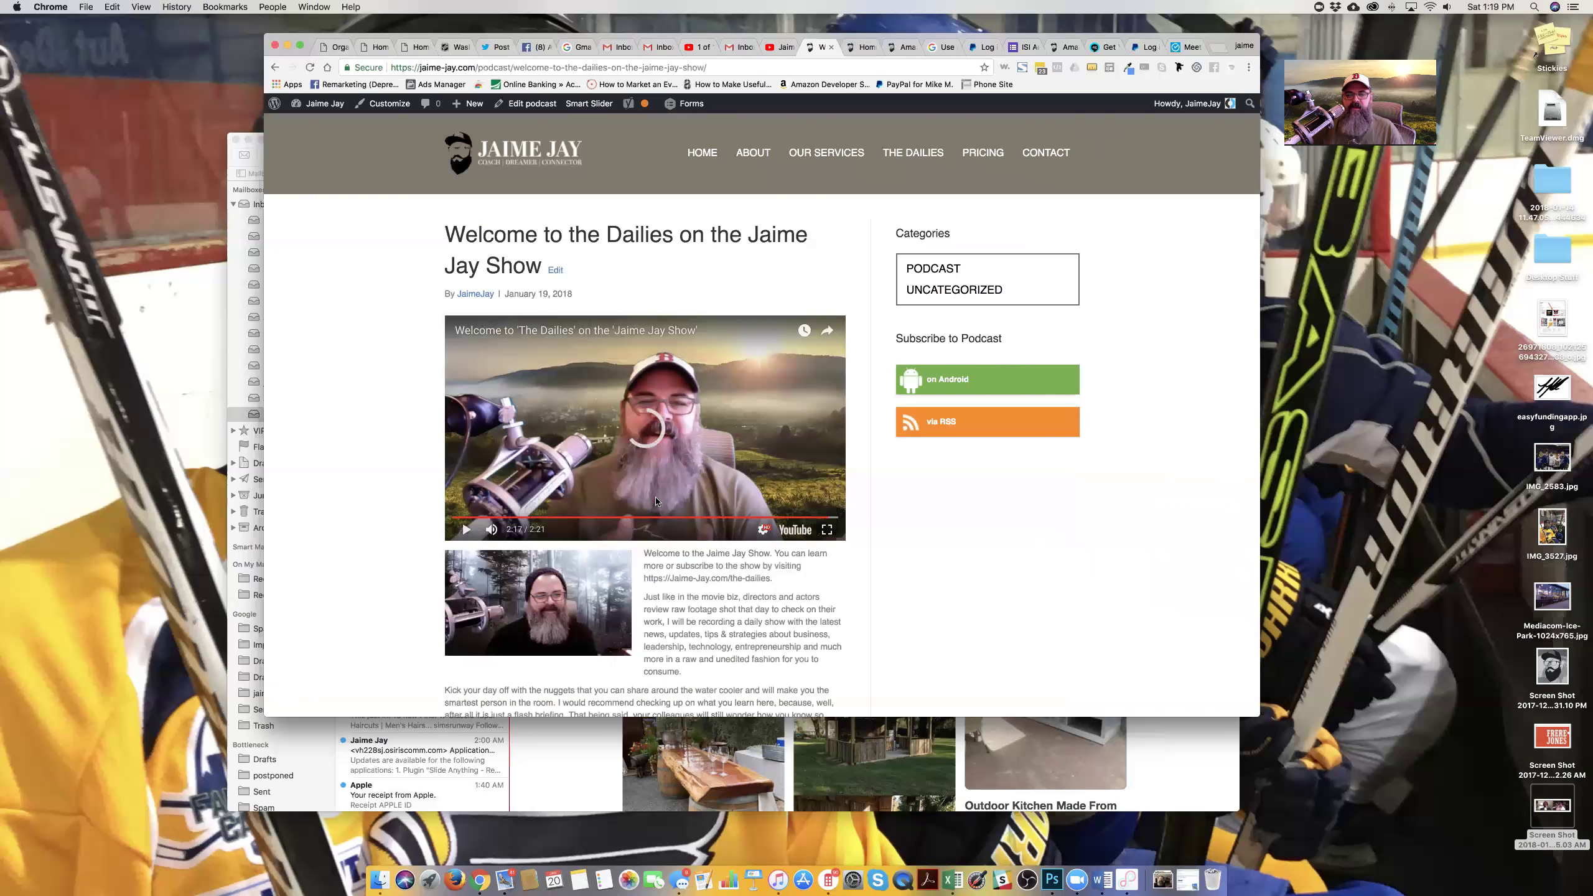
left_click(467, 530)
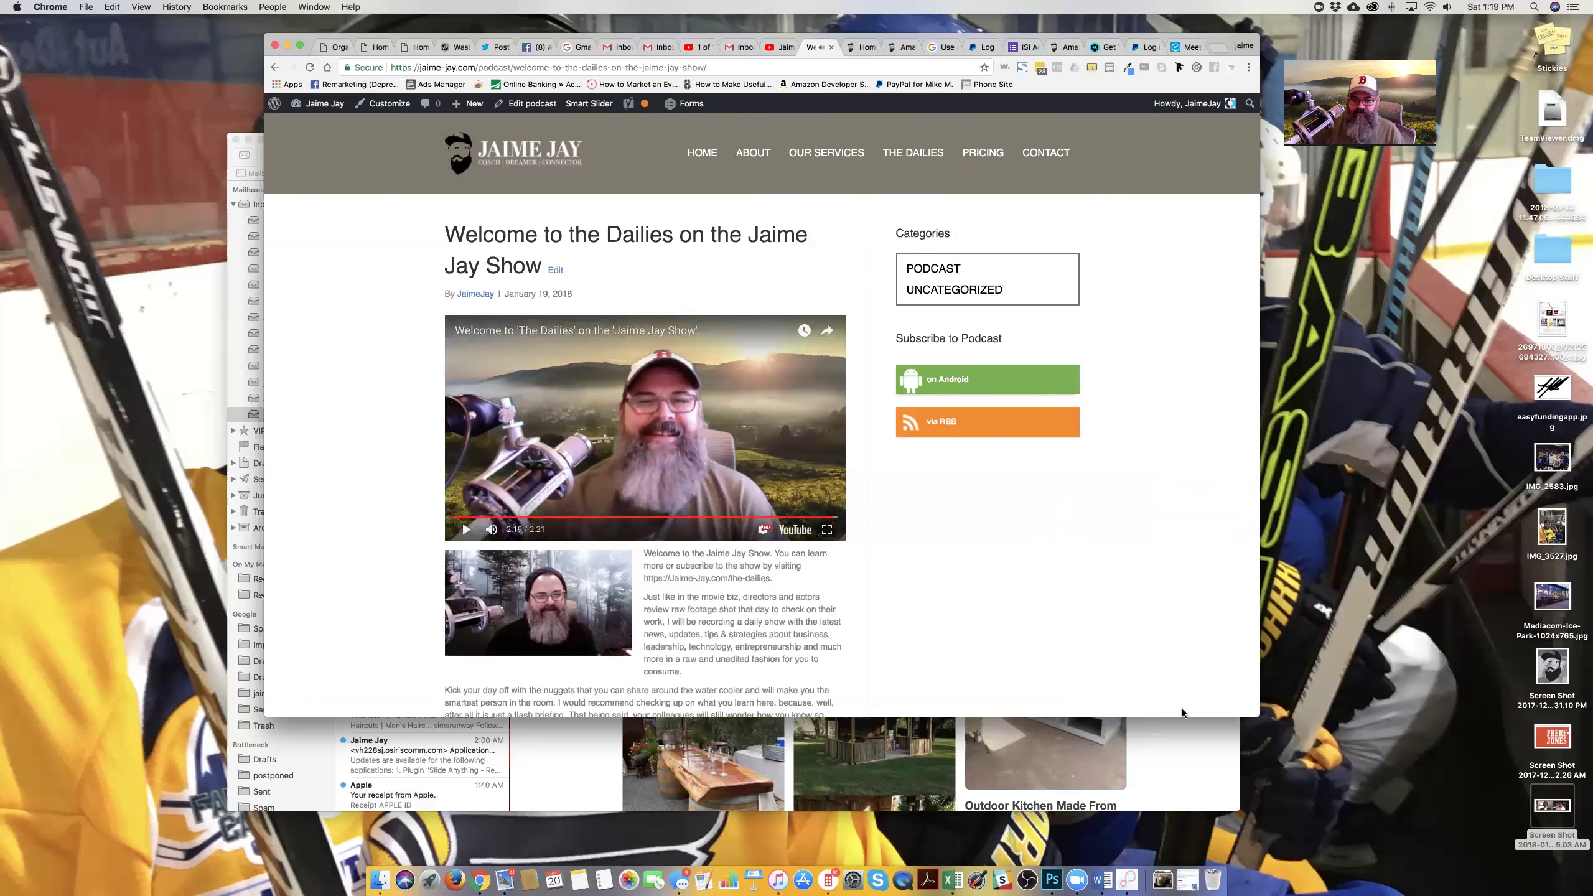